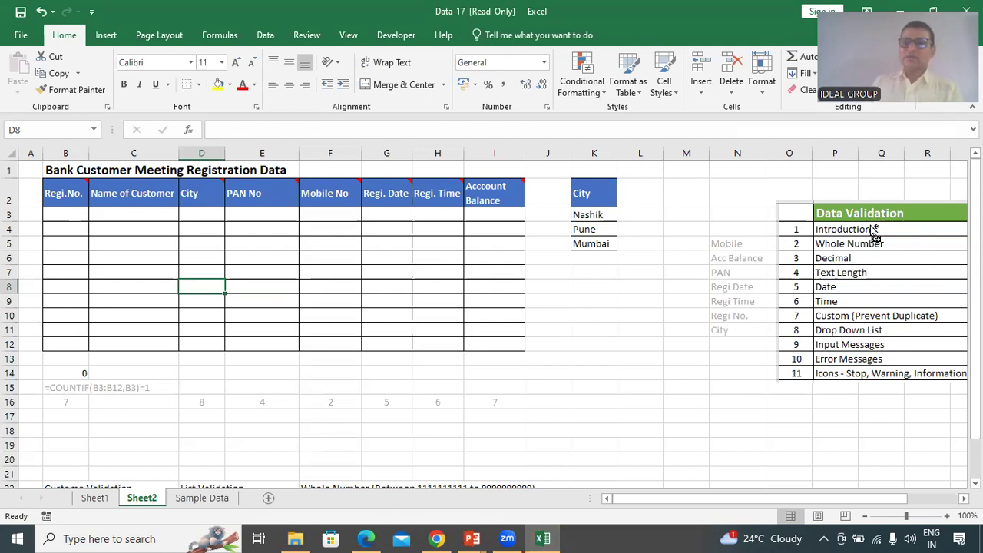
Show the Data Validation dropdown on the Data ribbon
key("ctrl")
key("ctrl")
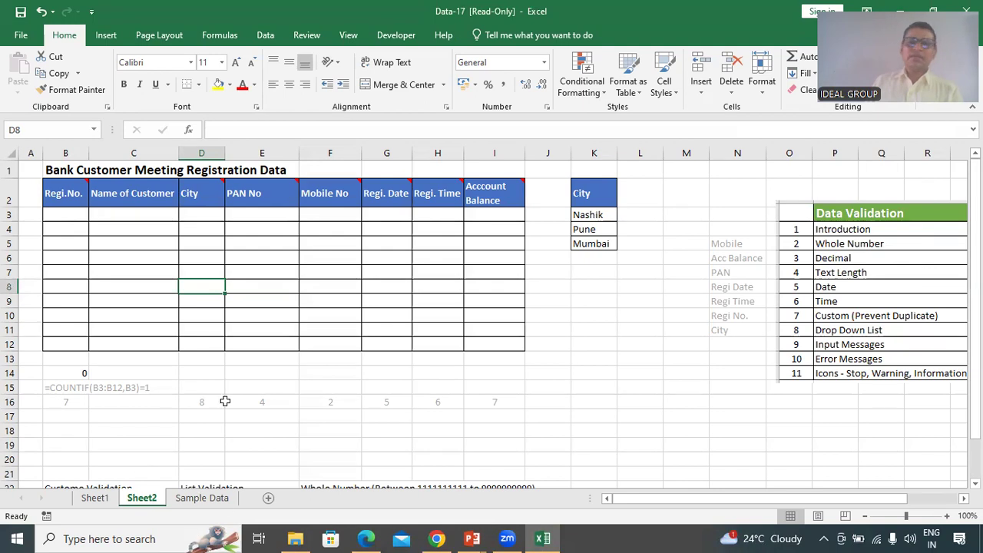
left_click(268, 39)
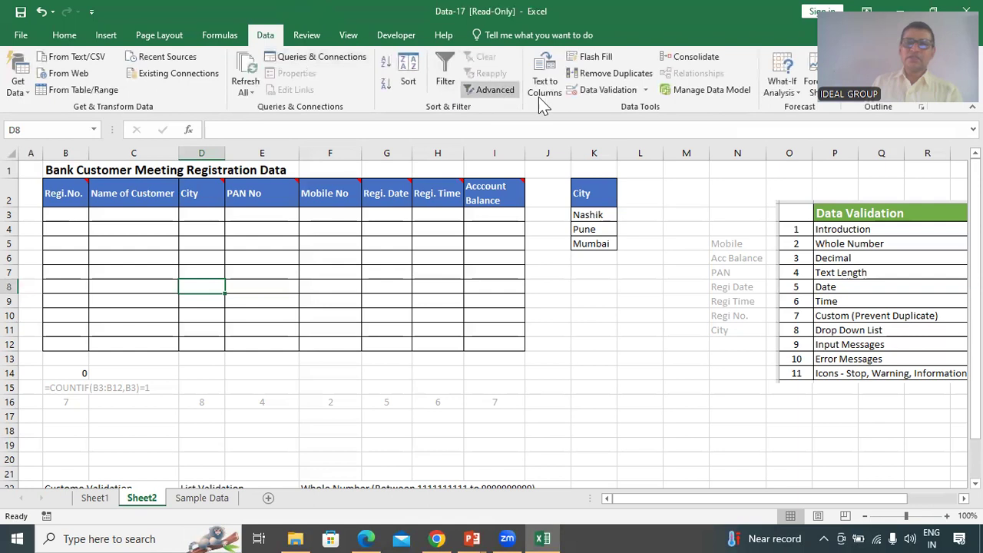
left_click(613, 99)
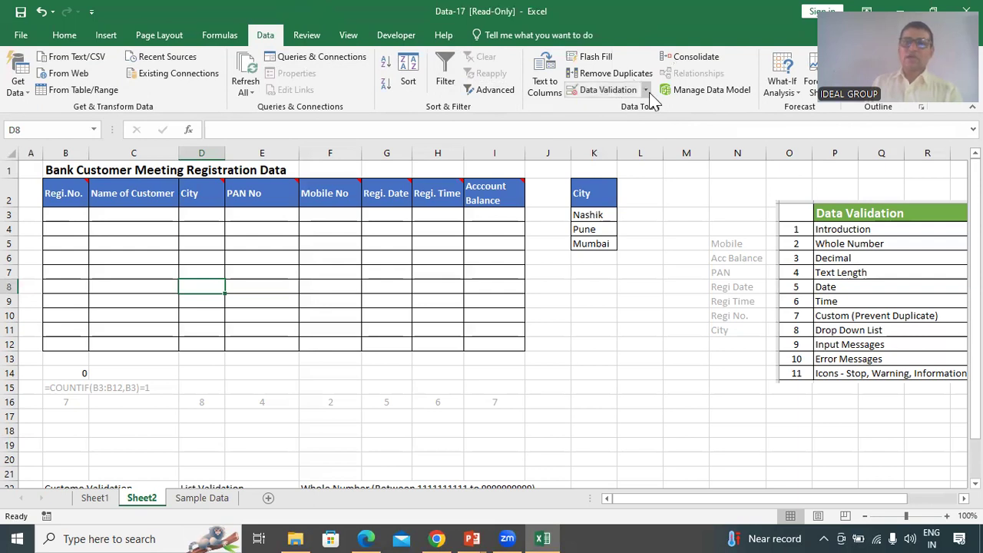
left_click(646, 91)
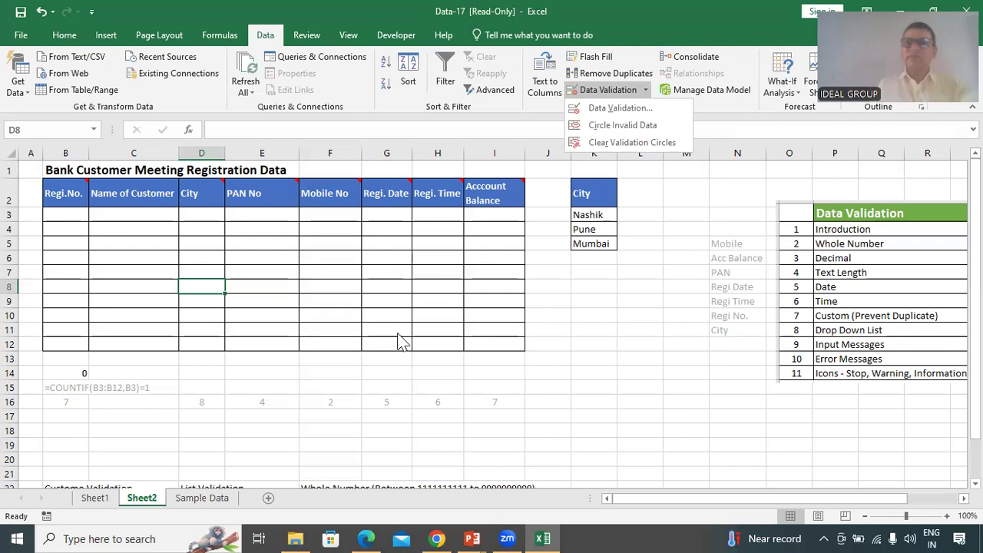
Dismiss the Data Validation dropdown, leaving the registration table empty
left_click(293, 284)
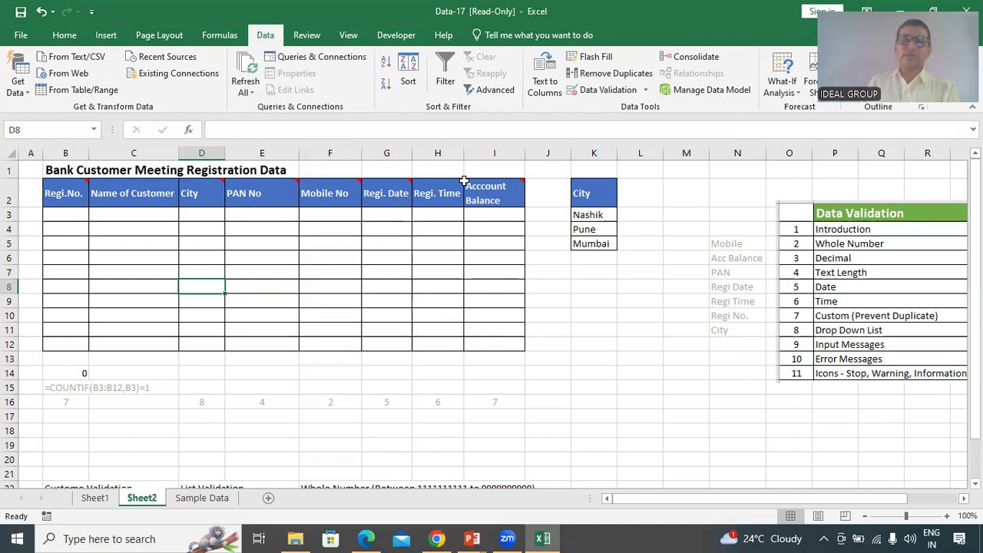
For F3:F12, open Data Validation and set Allow to Whole number
left_click(328, 214)
left_click_drag(327, 214, 329, 348)
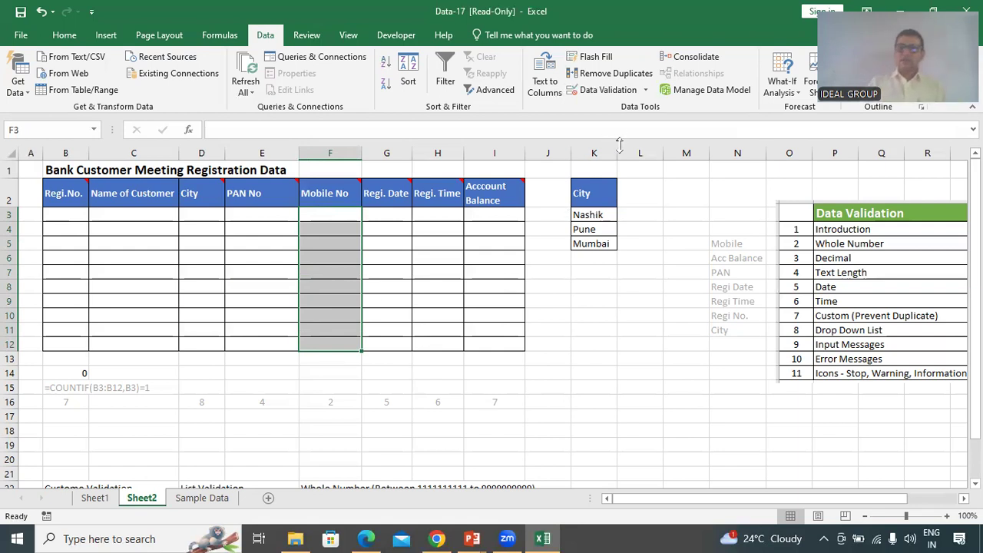
left_click(646, 90)
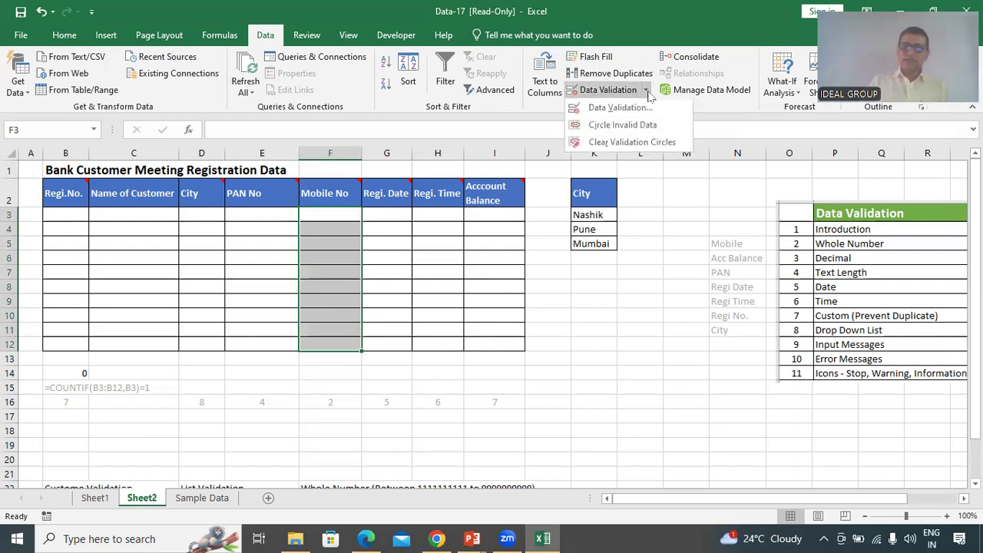
left_click(626, 109)
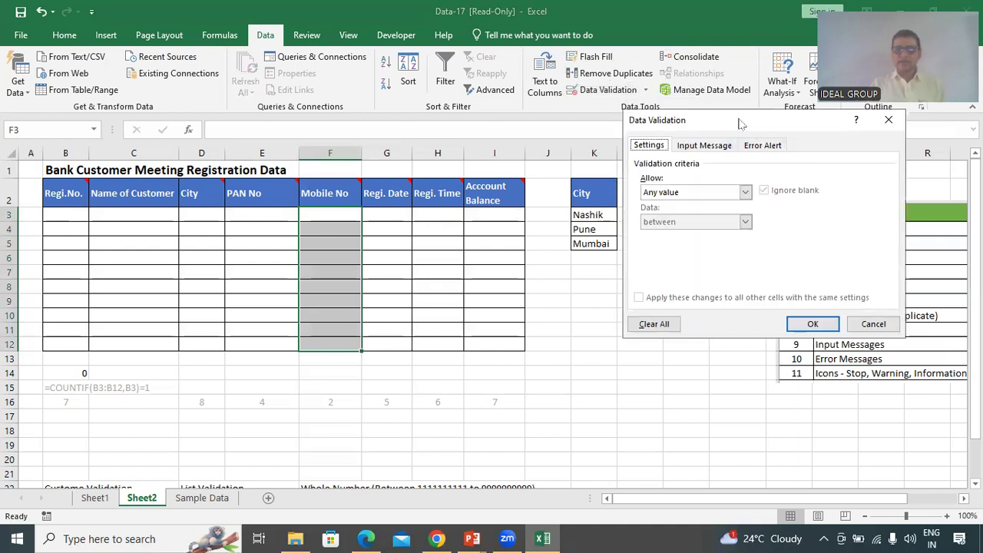
left_click_drag(739, 123, 681, 112)
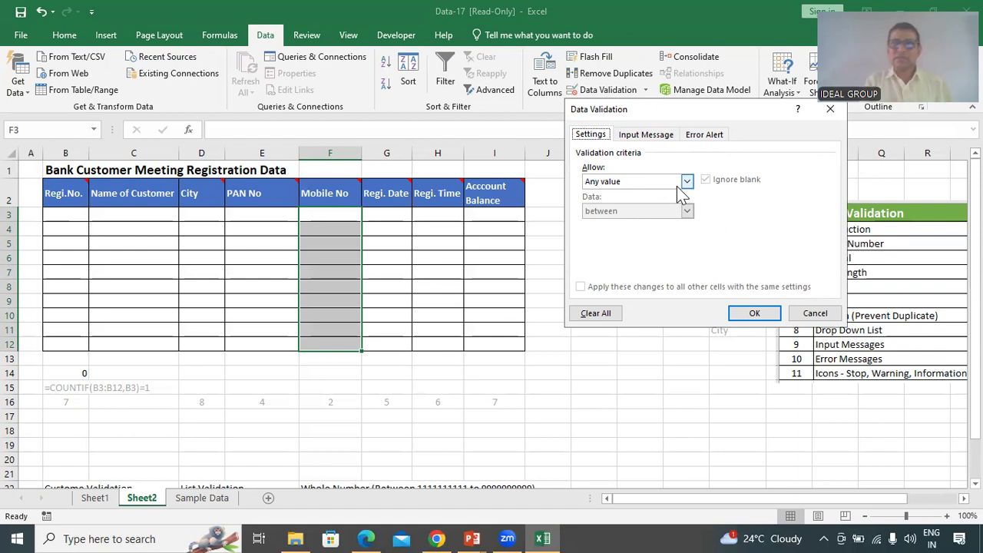
left_click(687, 182)
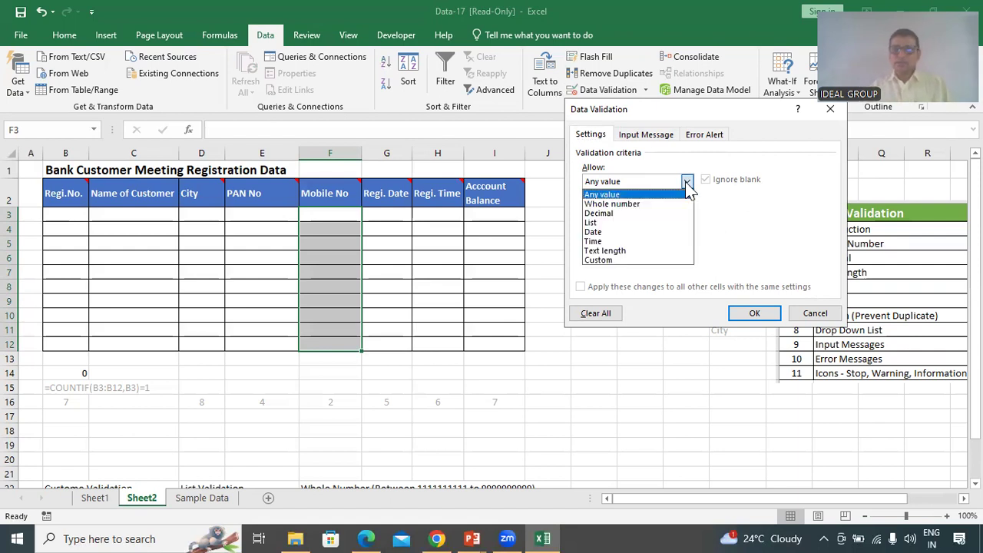
left_click(635, 204)
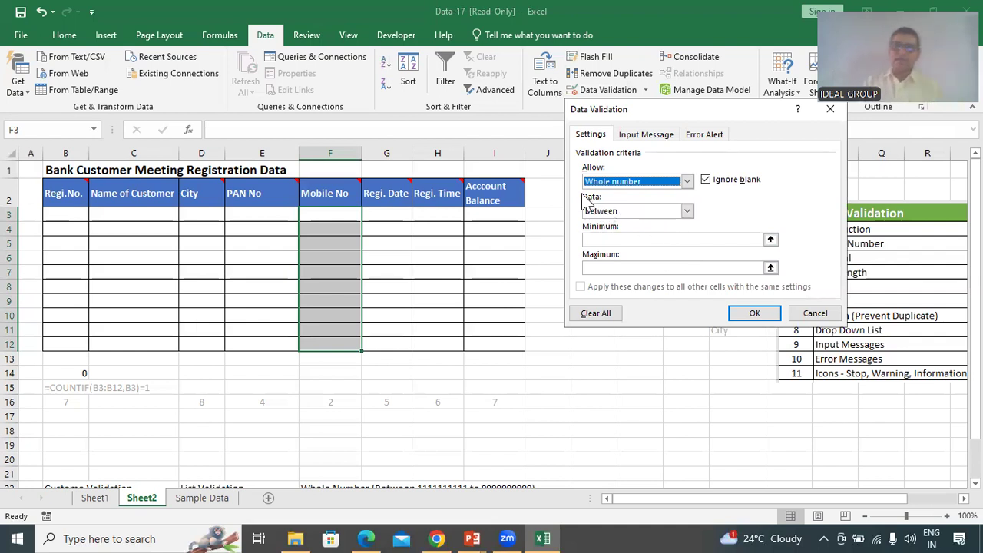
left_click(688, 212)
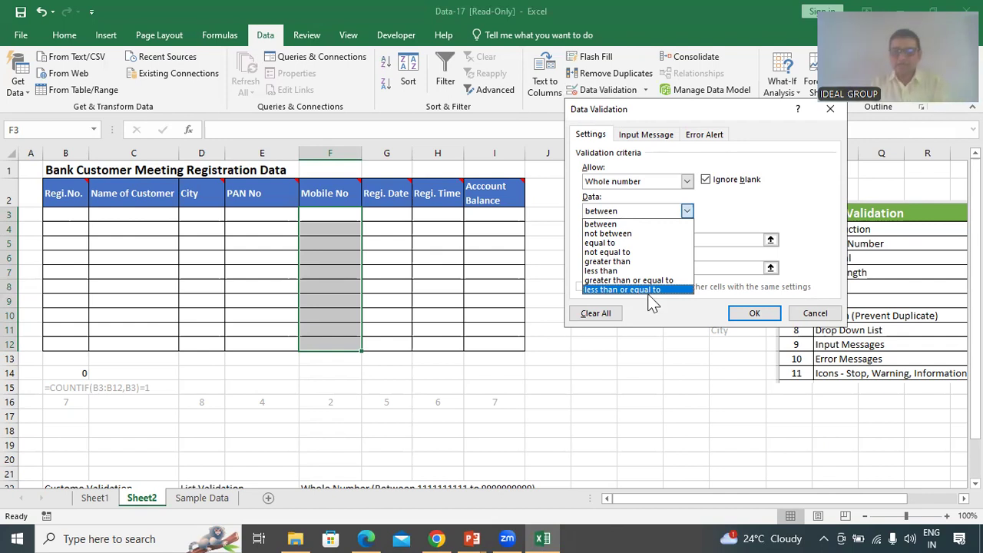
left_click(626, 223)
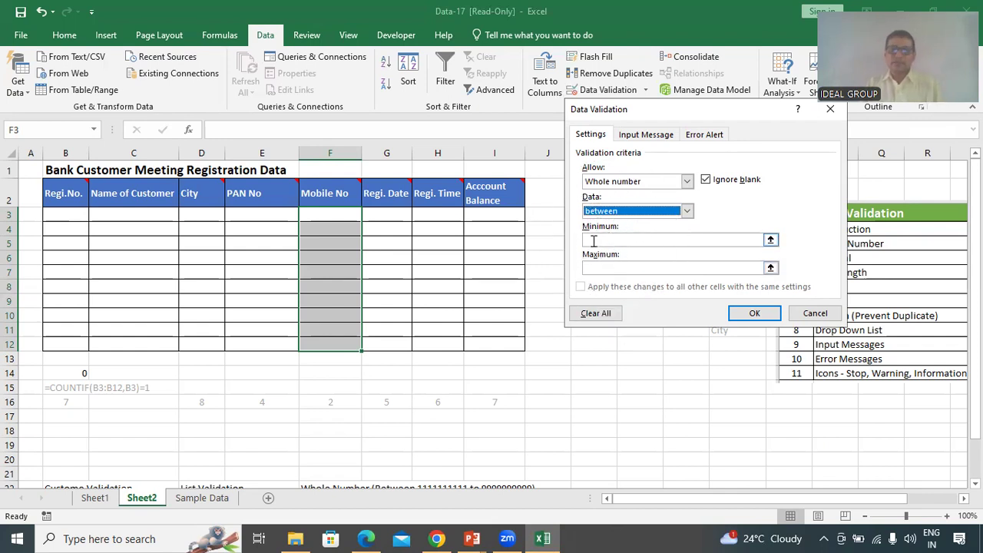
left_click(594, 241)
type("111111111")
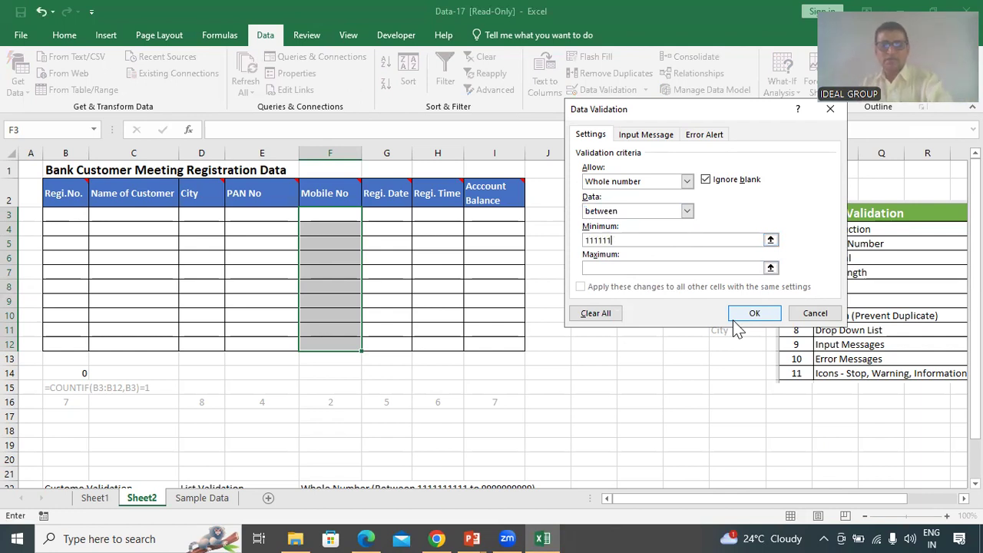
type("1")
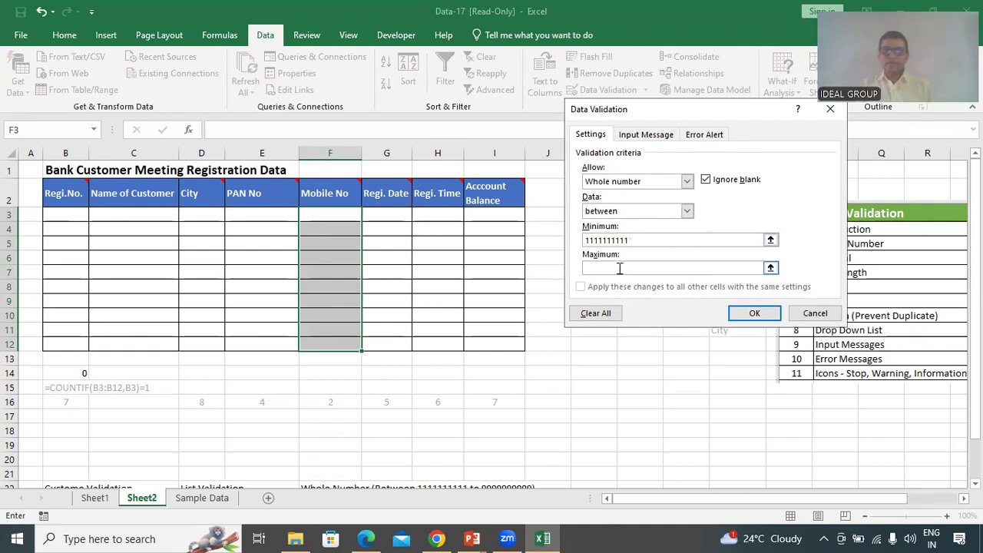
key("Tab")
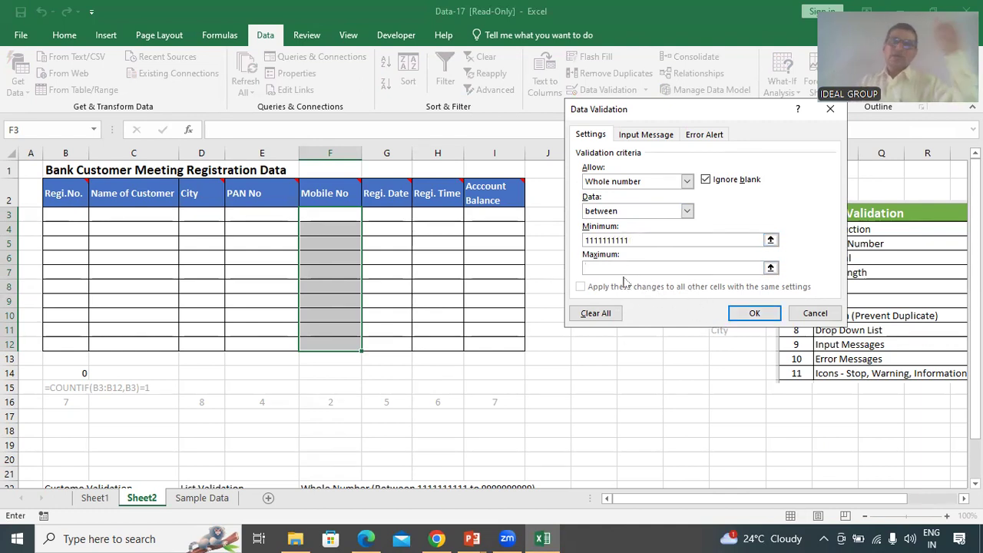
type("999")
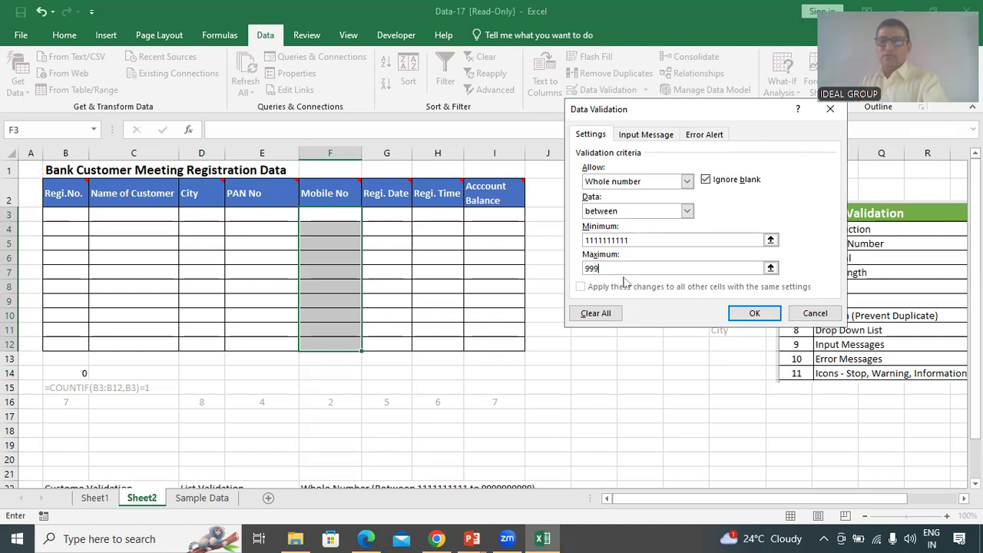
type("9999999")
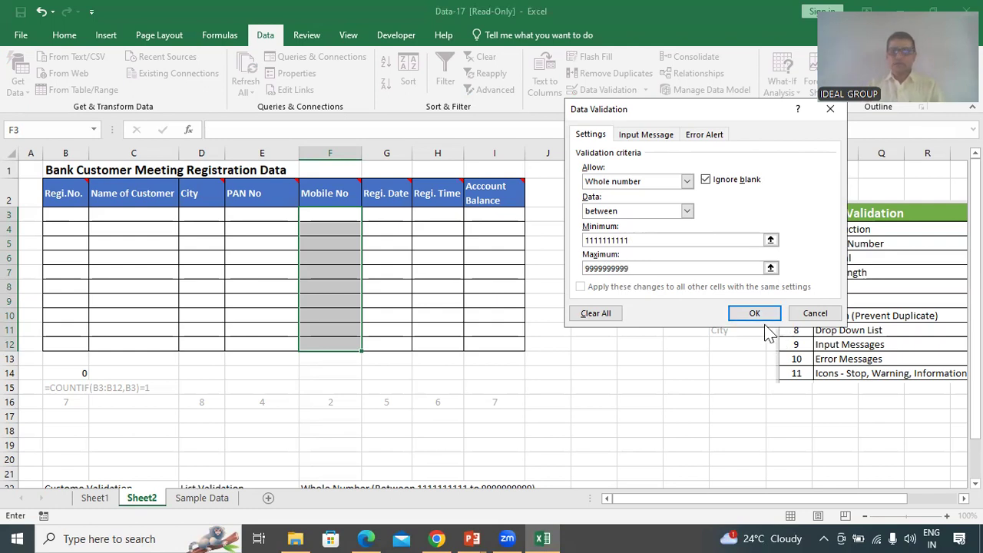
left_click(755, 314)
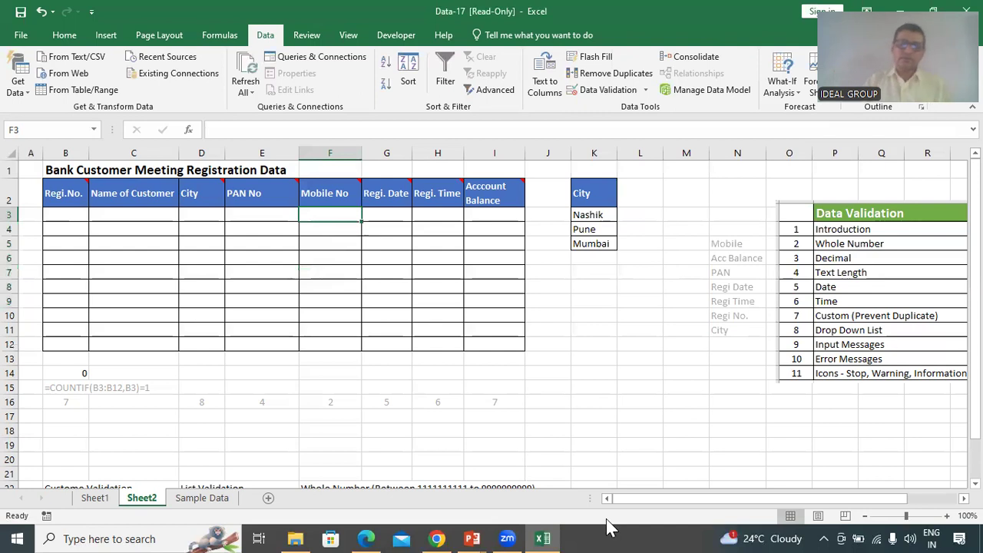
type("87")
key("Return")
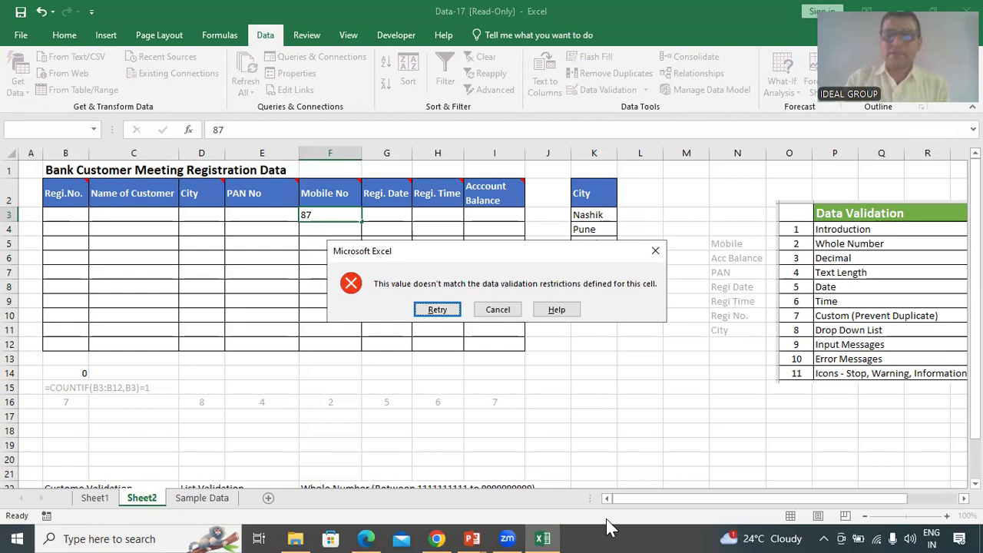
key("Return")
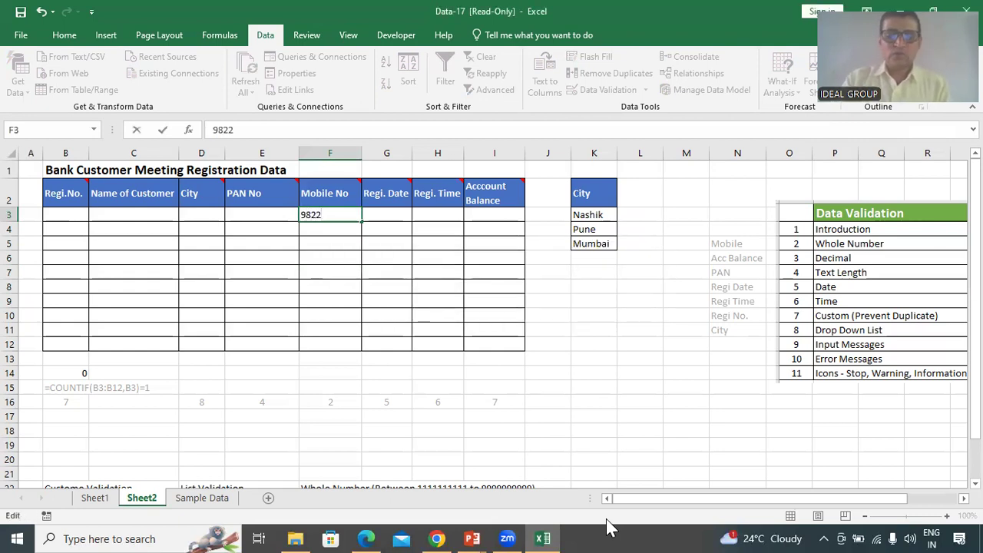
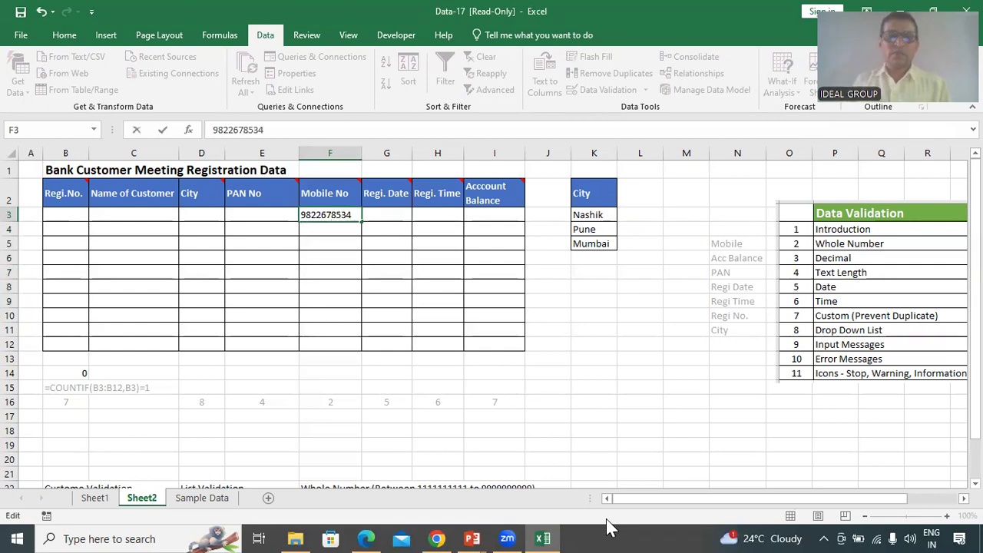
key("Return")
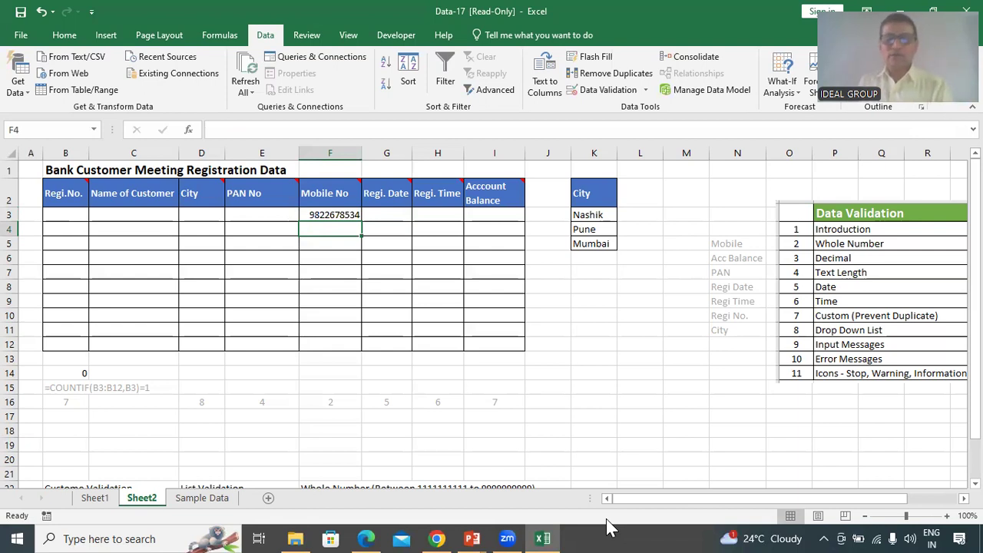
type("98342")
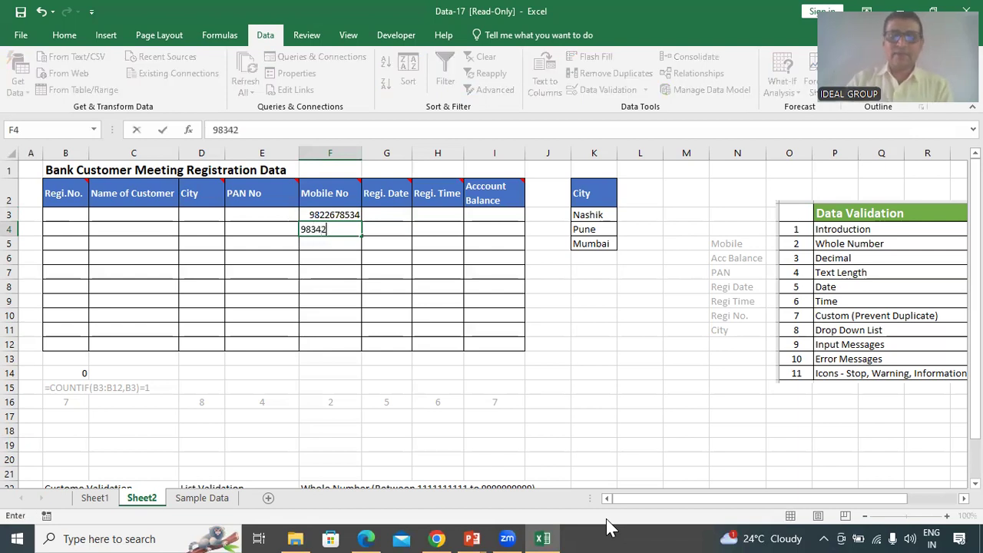
type("354231")
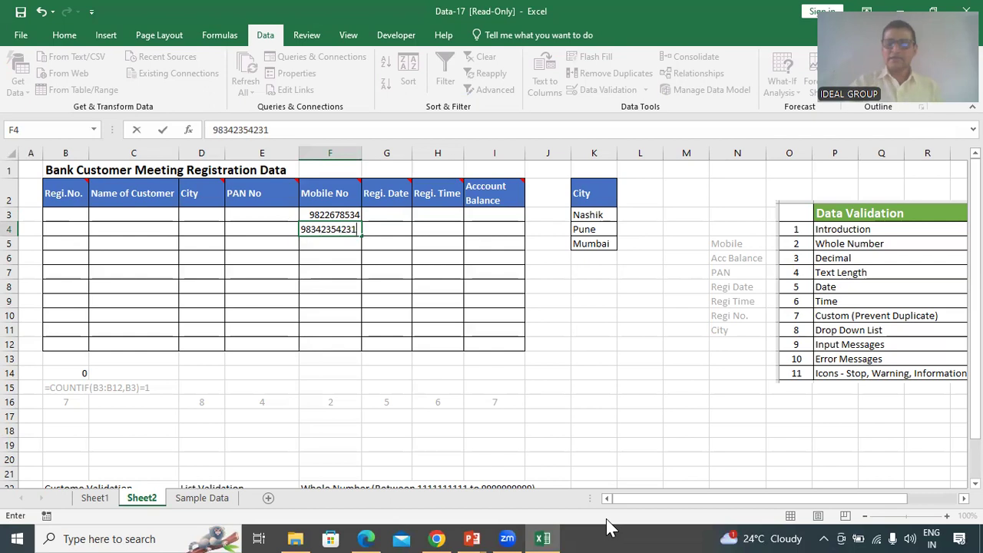
key("Return")
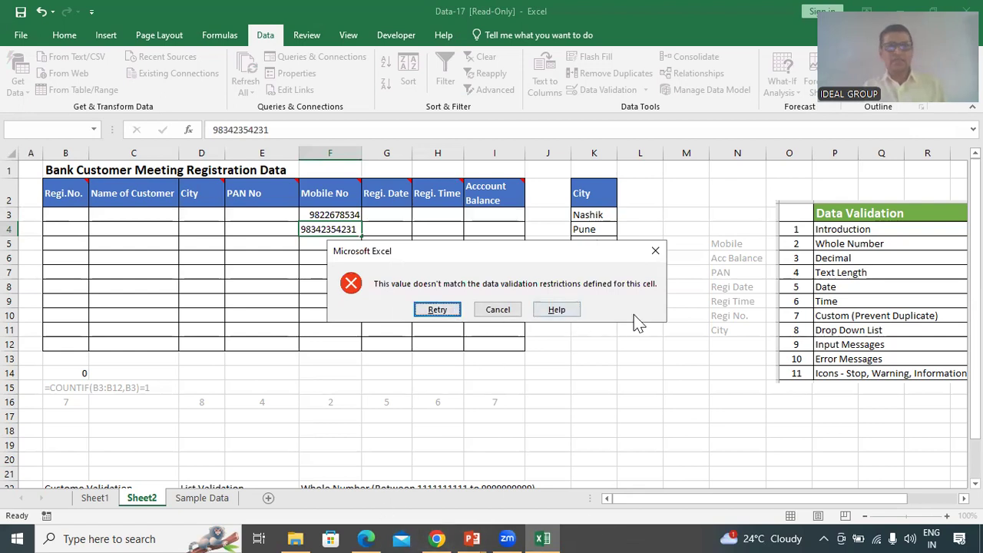
left_click(437, 309)
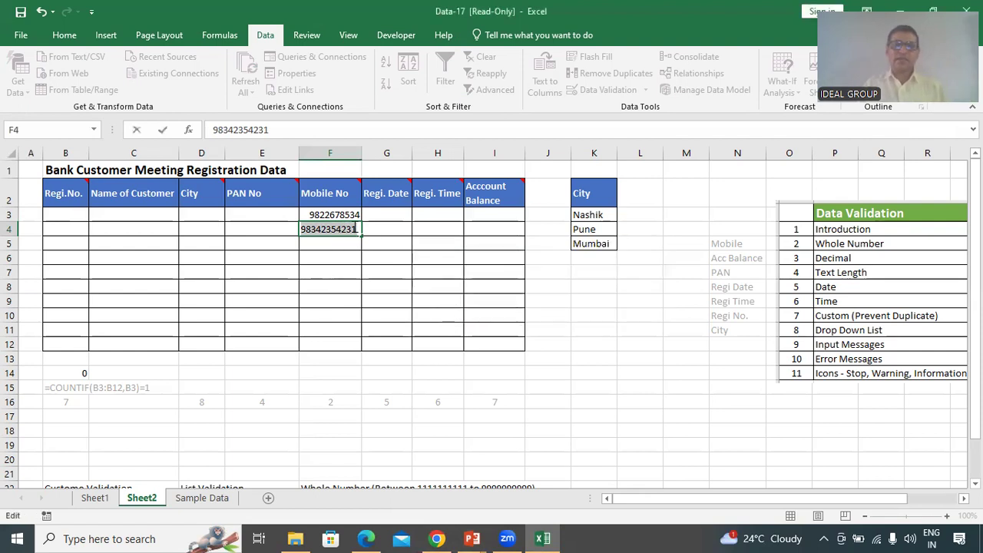
left_click(359, 230)
key("BackSpace")
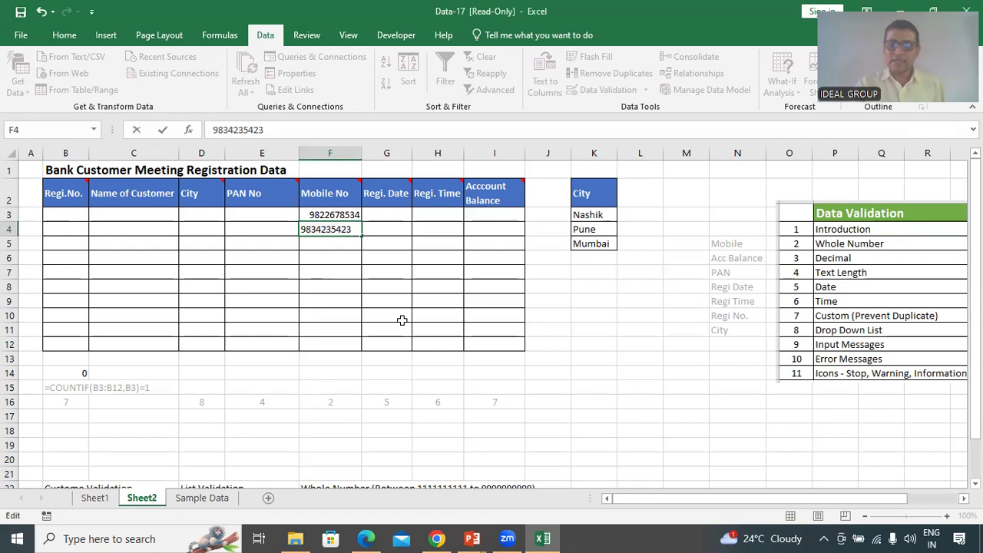
key("Return")
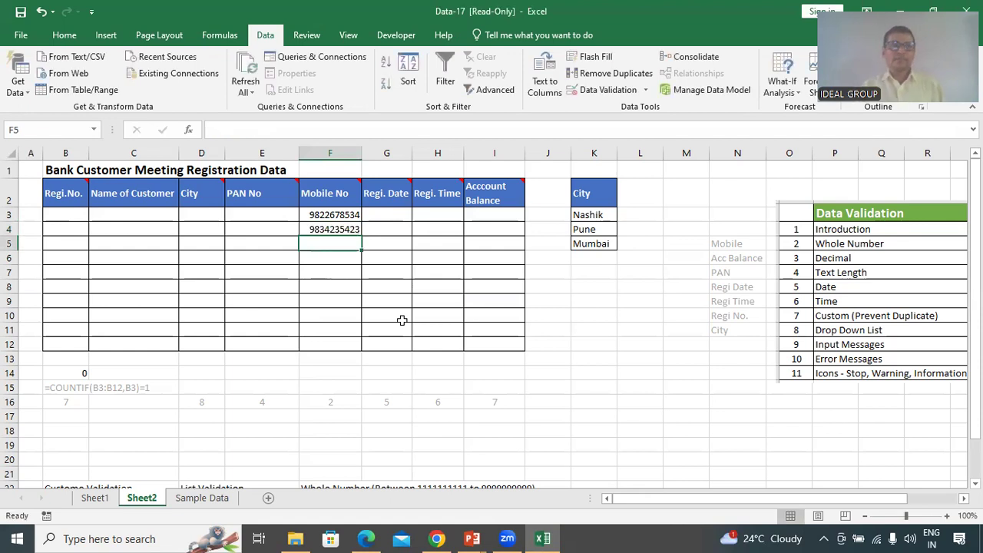
Test 43534 in F5 and cancel the rejected entry
type("43534")
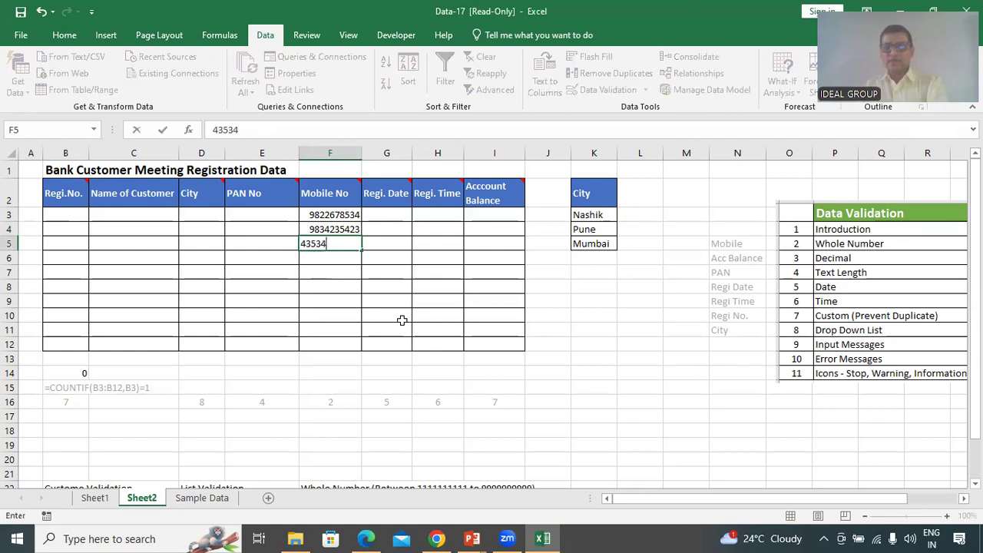
key("Return")
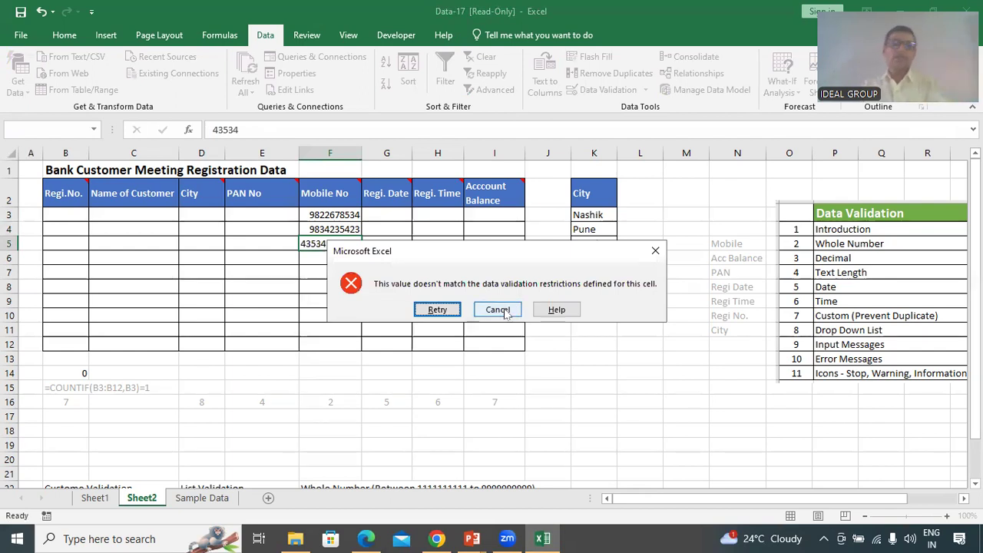
left_click(504, 311)
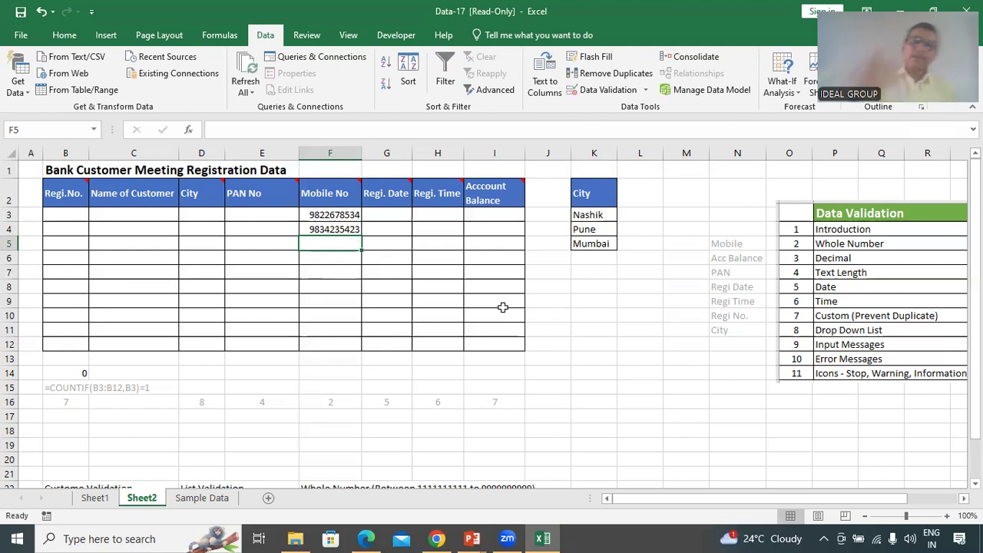
Select F3:F12 and dismiss the Quick Analysis suggestions
left_click_drag(334, 215, 333, 346)
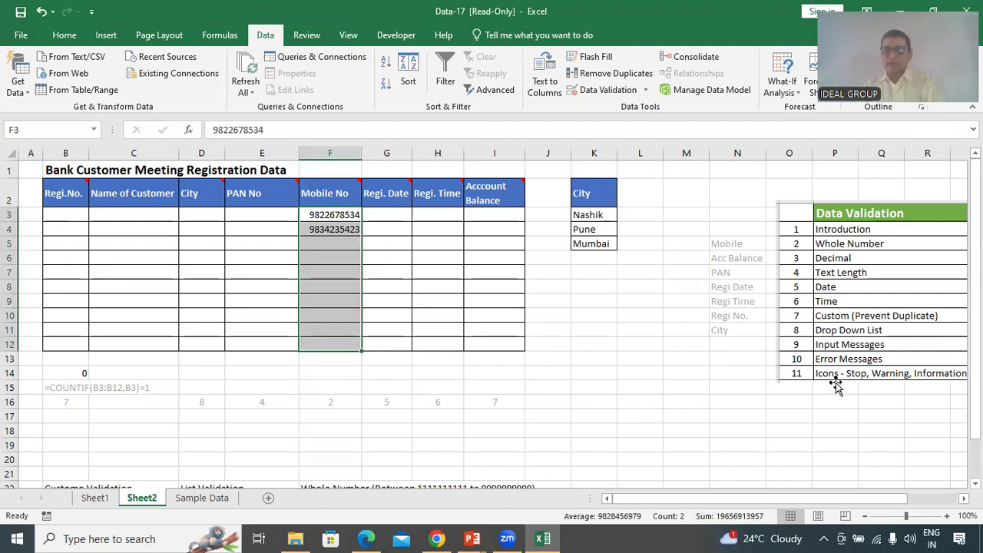
key("ctrl+q")
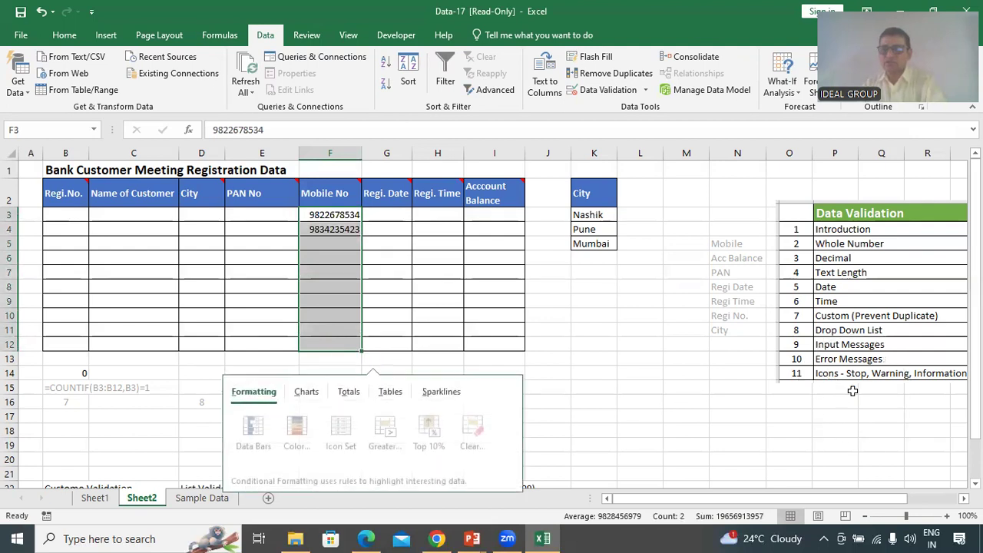
key("Escape")
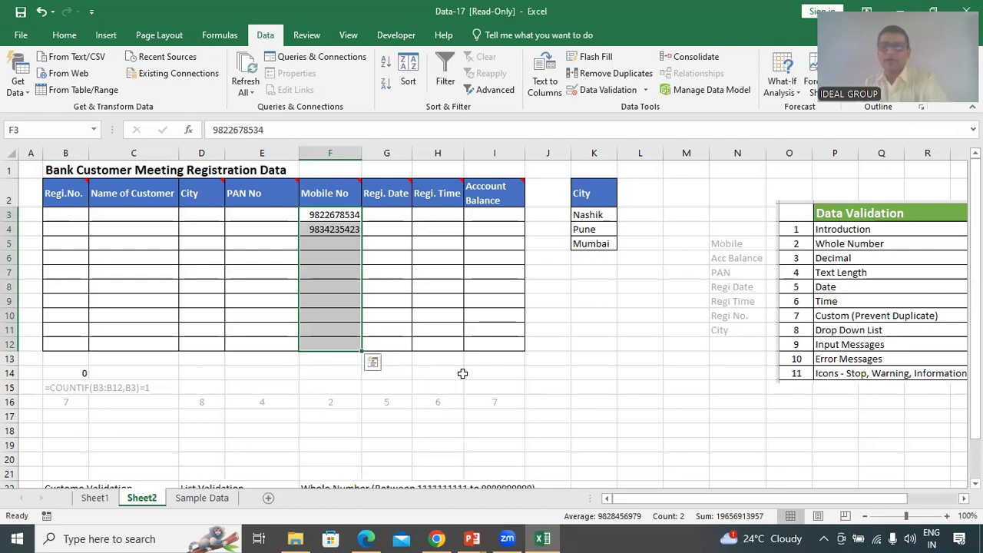
Enter input message title 'Mobile Number' and text 'Please Enter Valid 10 digit Mobile Number'
left_click(596, 92)
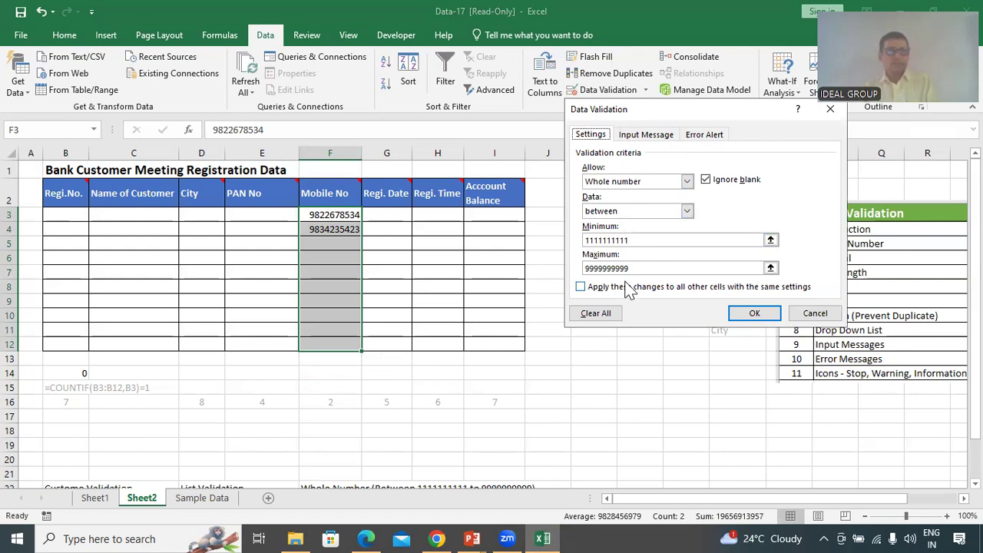
left_click(658, 135)
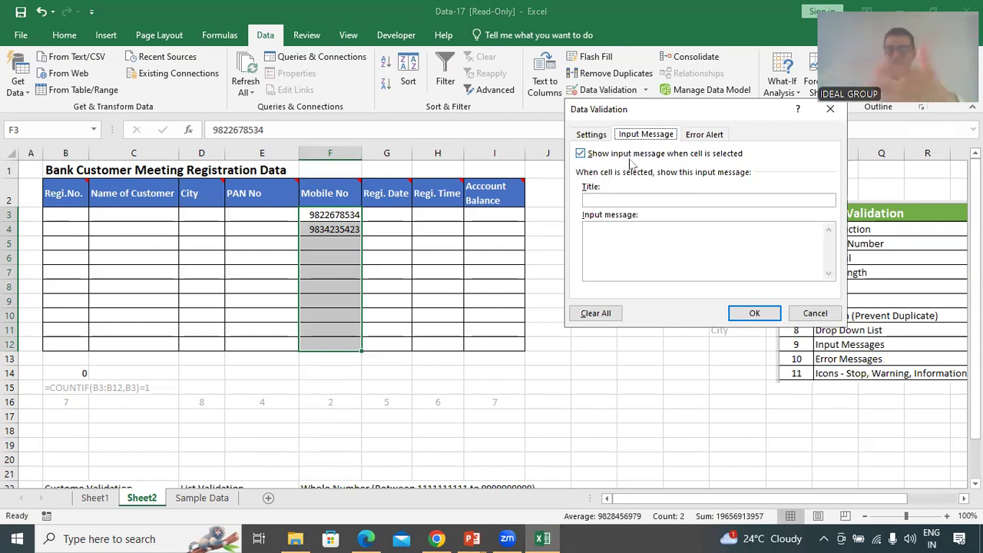
left_click(612, 201)
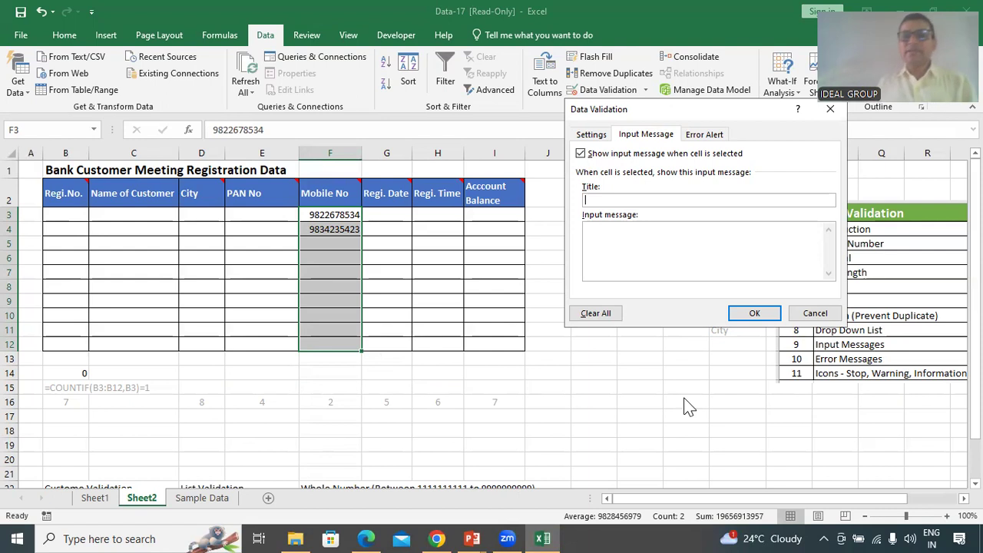
type("M")
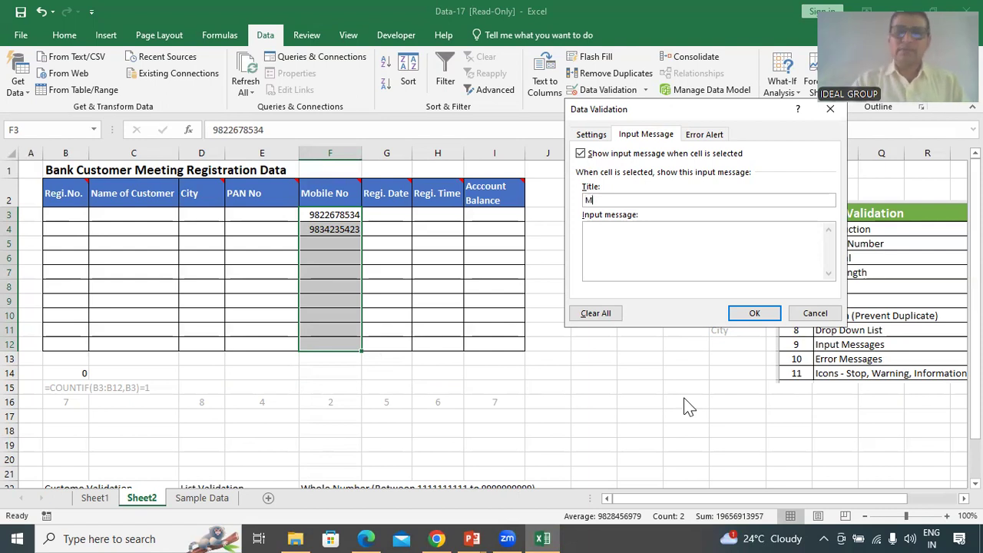
type("obile Number")
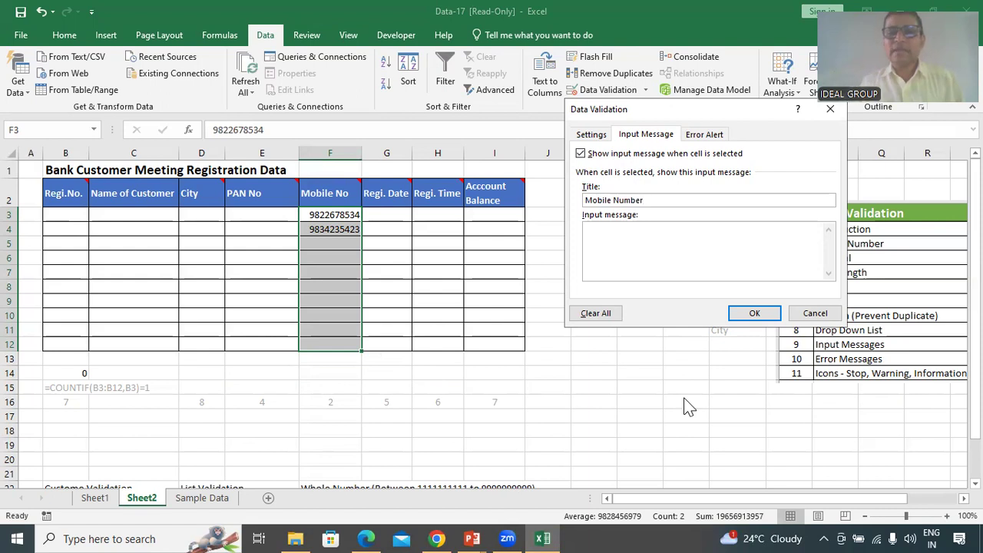
left_click(674, 250)
type("Please")
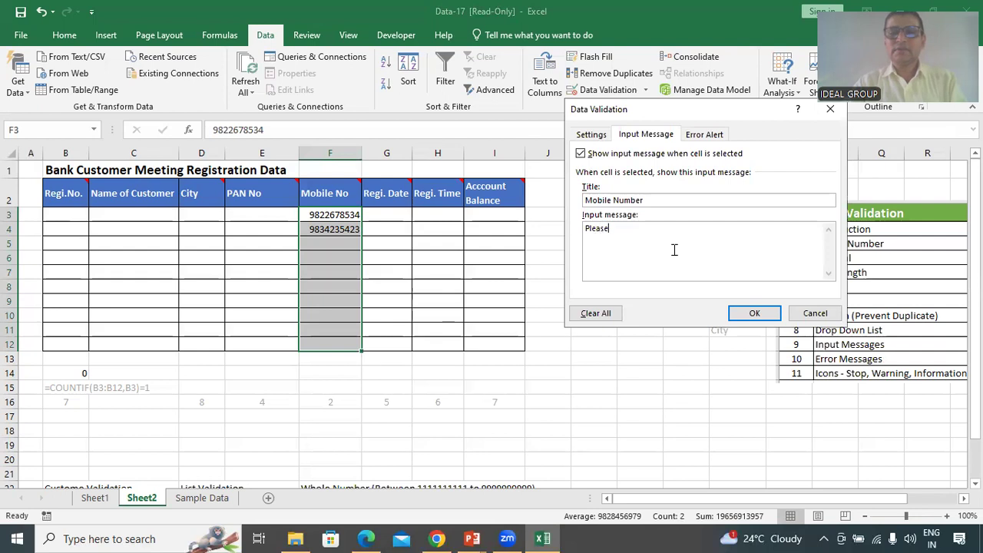
type(" Enter")
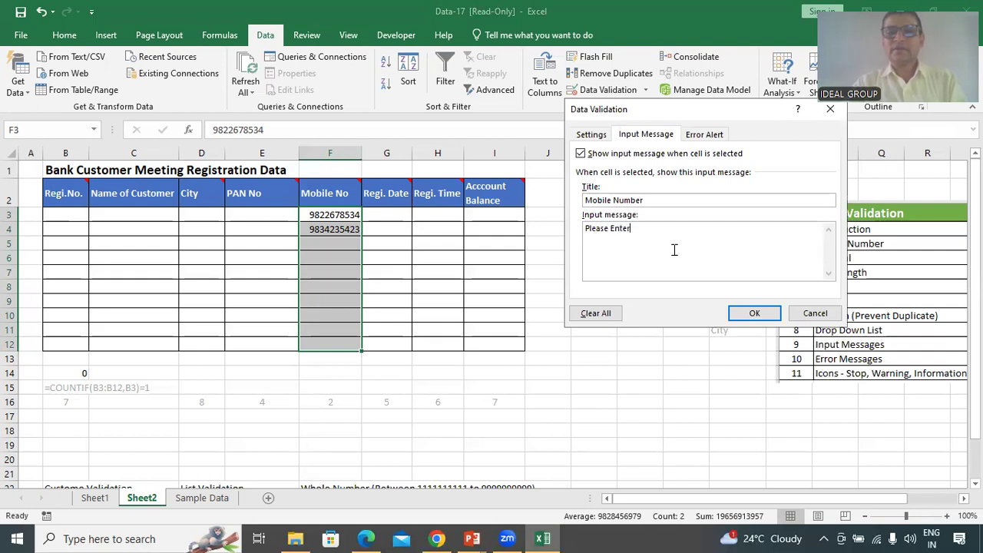
type(" Valid 10 digit number")
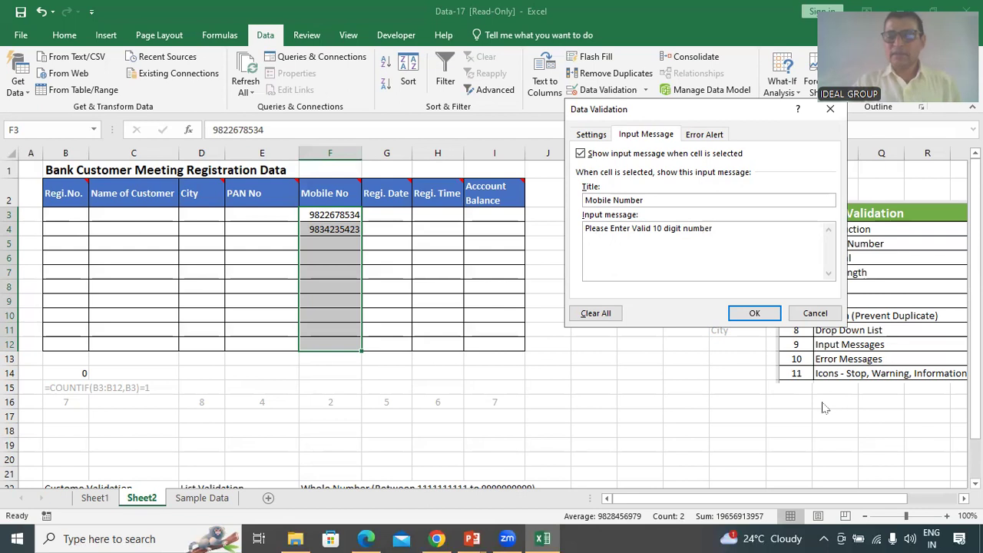
type("Mobile")
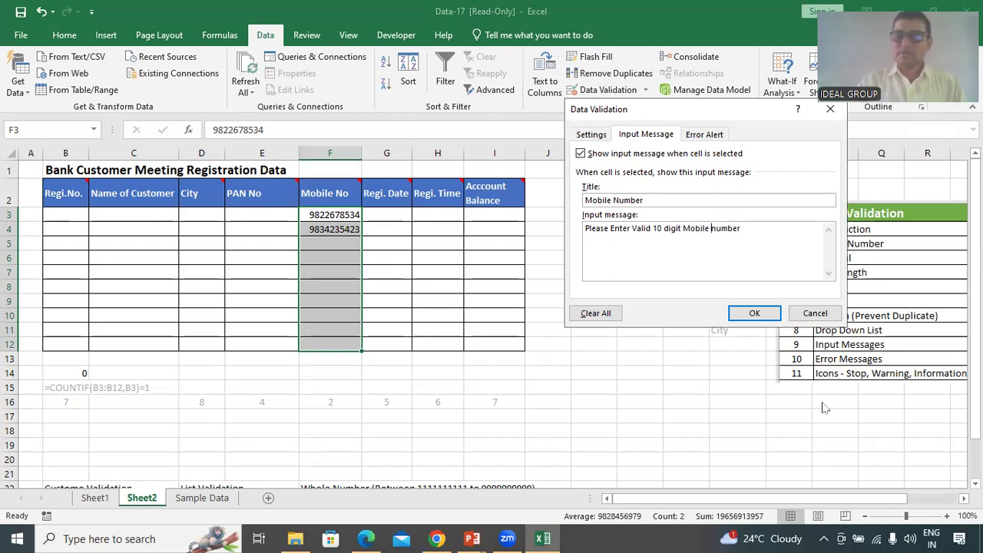
key("Delete")
Finish the message text, apply it, and check it appears on F3, F4 and F5
type("N")
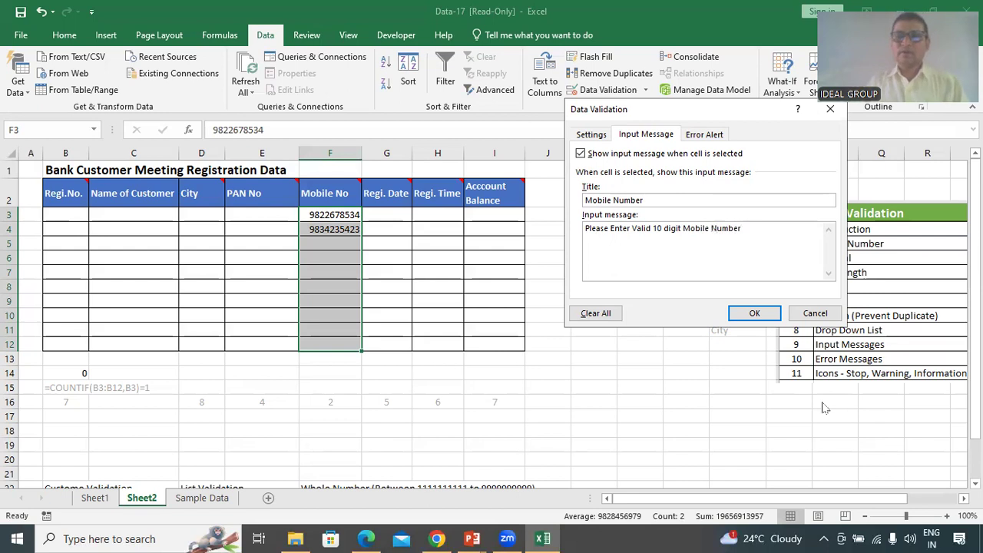
left_click(750, 313)
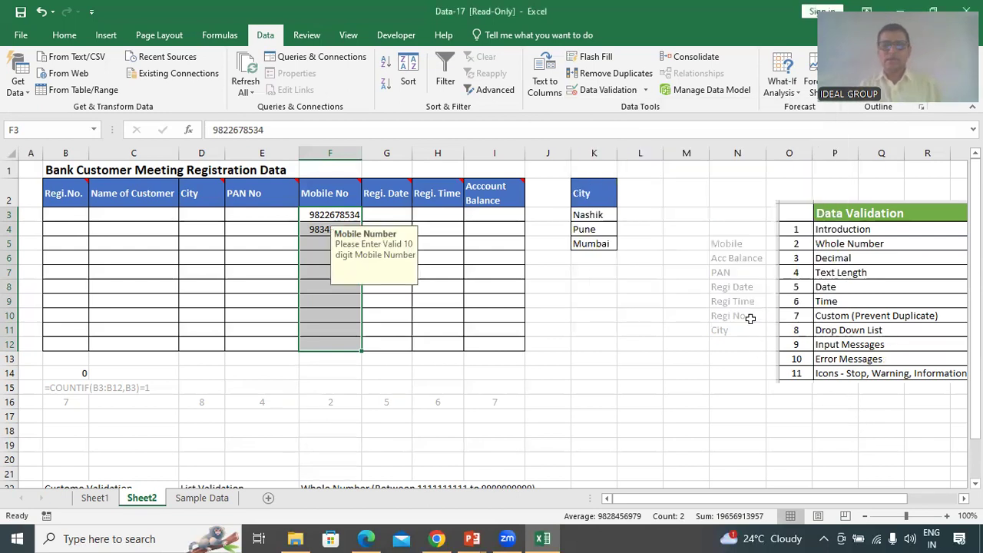
left_click(441, 335)
left_click(326, 213)
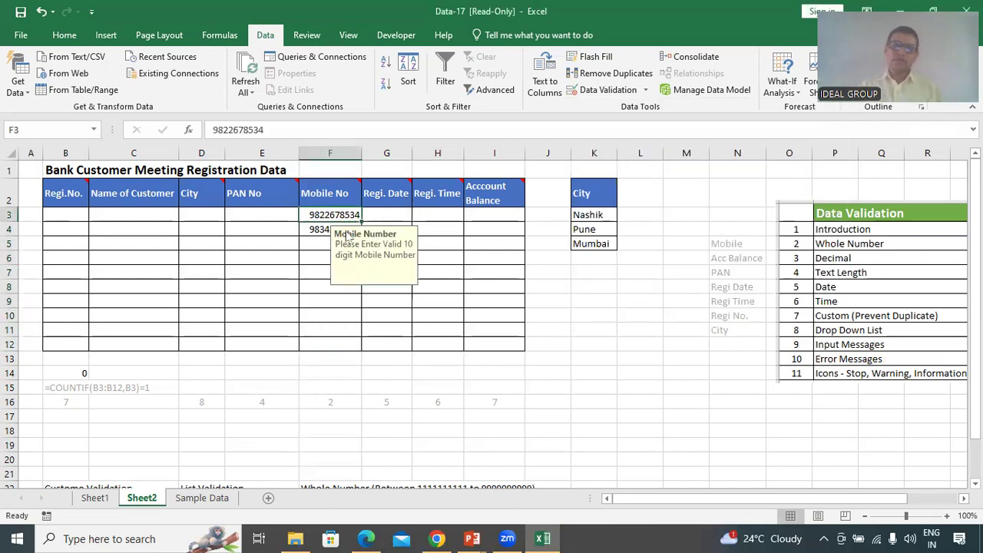
left_click(319, 234)
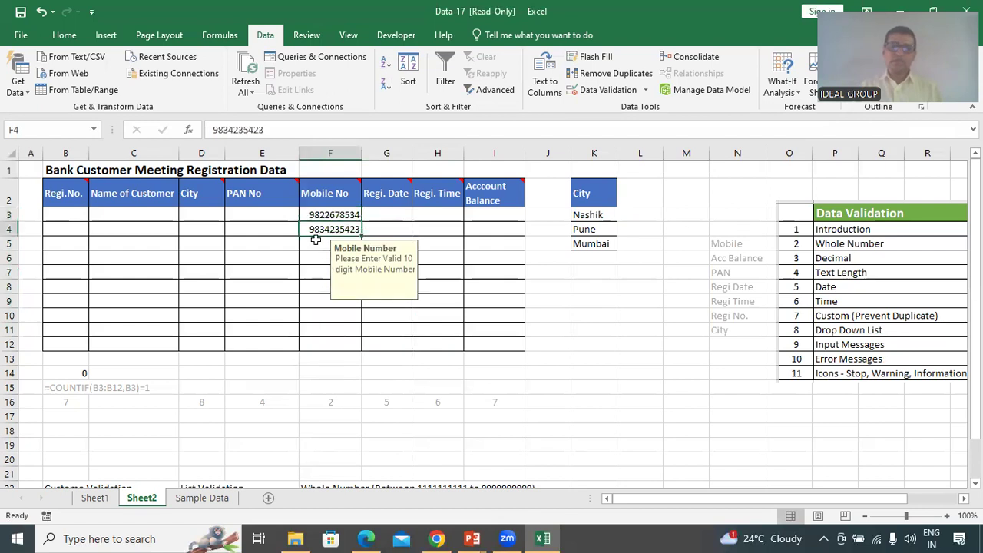
left_click(318, 246)
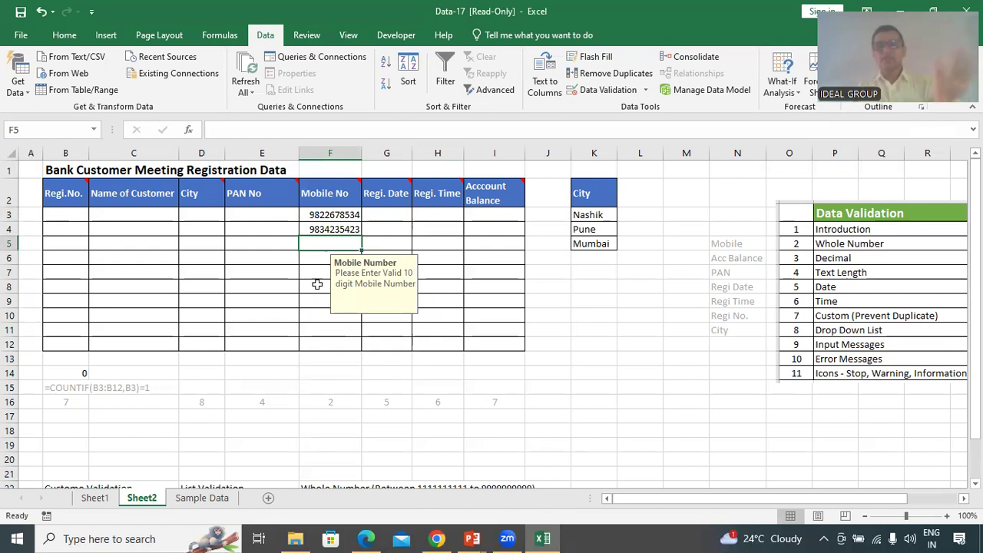
Check the message on other F cells and its absence in column E, then reselect F3:F12
left_click(314, 271)
left_click(315, 319)
left_click(302, 258)
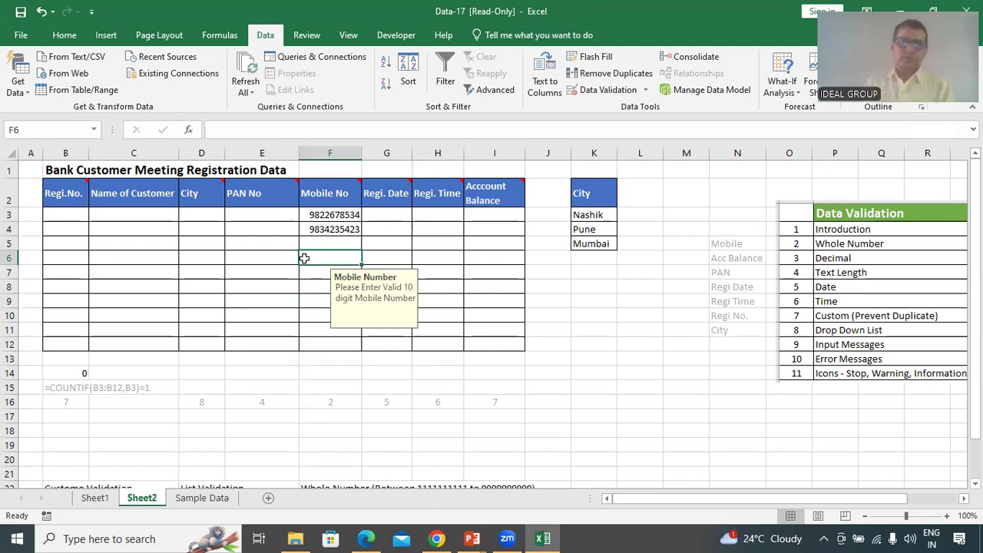
left_click(269, 246)
left_click(264, 286)
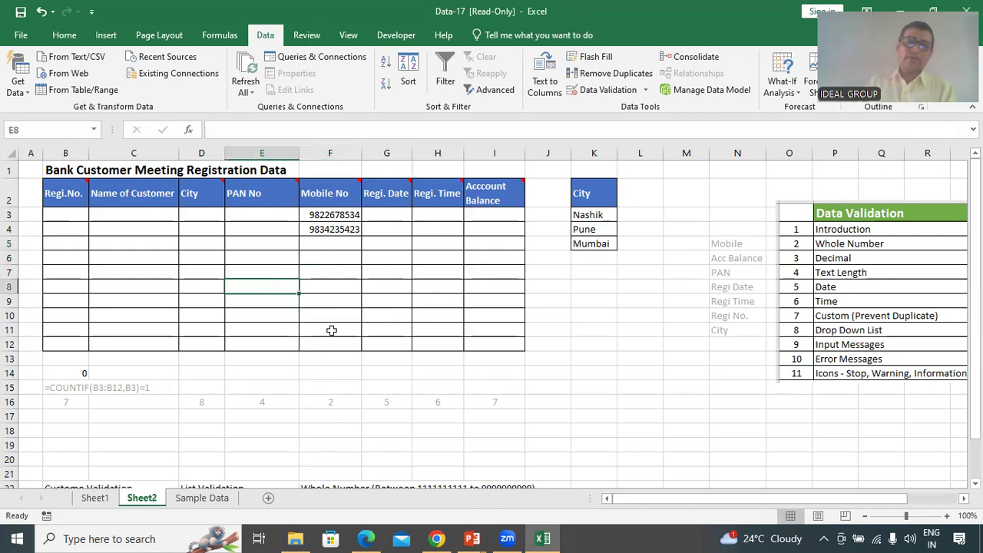
left_click(330, 244)
left_click_drag(336, 216, 326, 346)
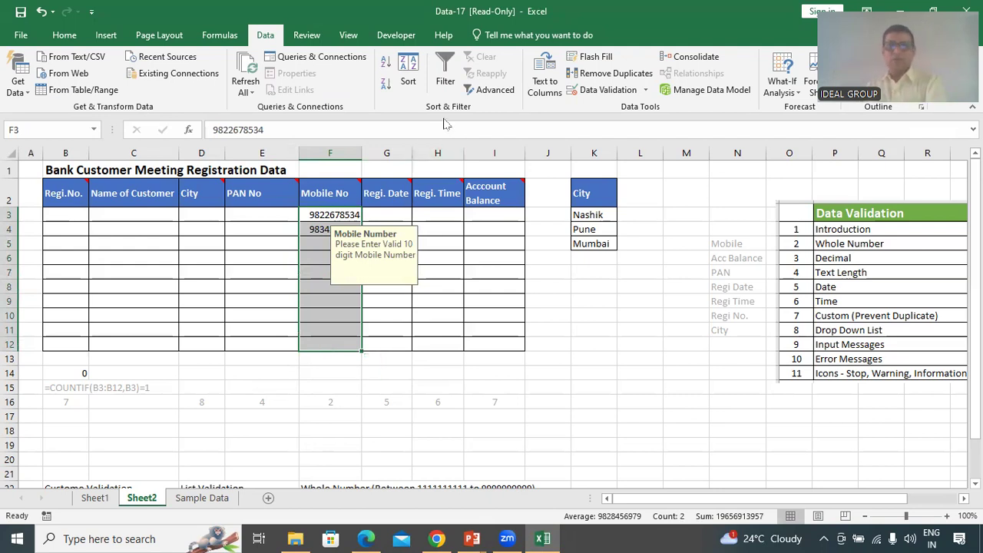
Move the 'Mobile Number' title from the input message to the error alert title
left_click(605, 92)
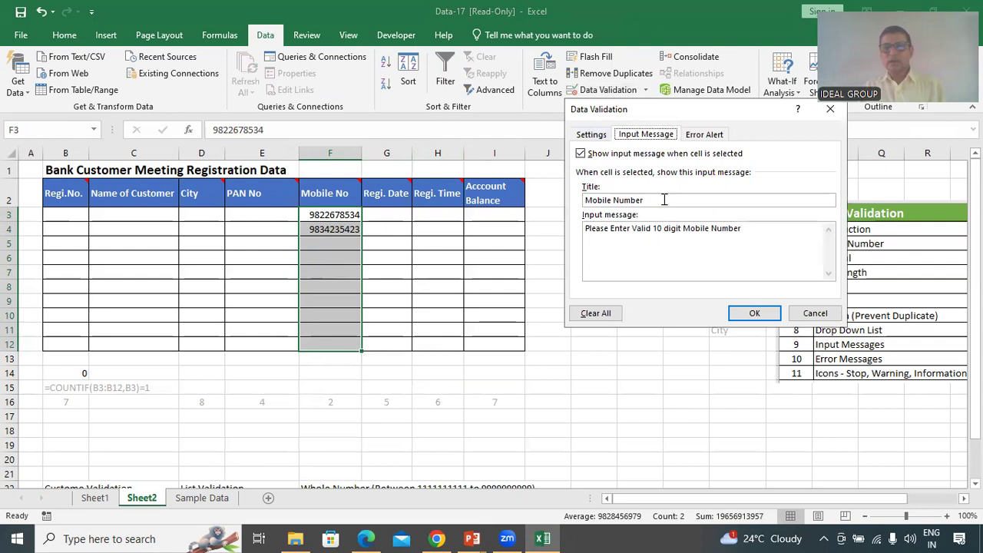
left_click(704, 136)
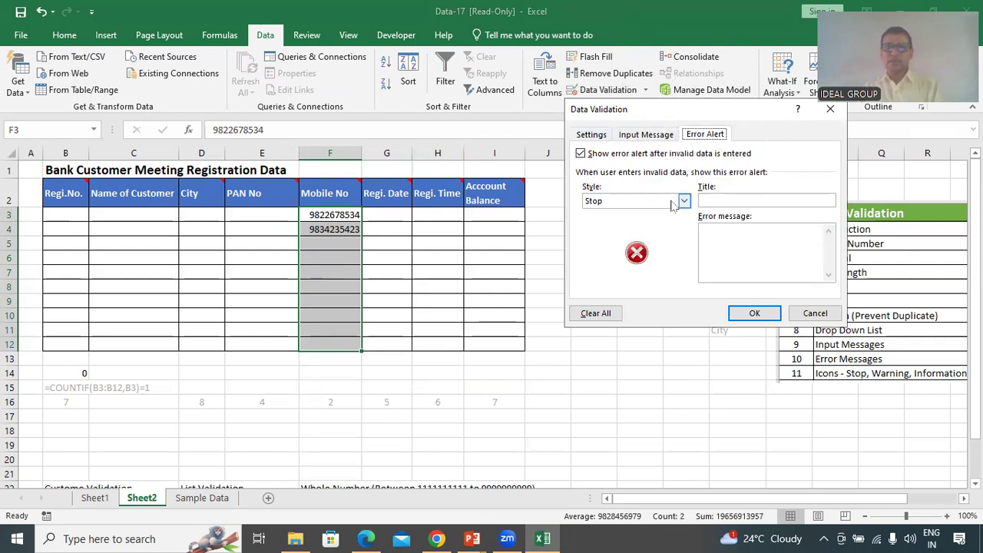
left_click(635, 135)
left_click_drag(668, 201, 584, 201)
key("ctrl+c")
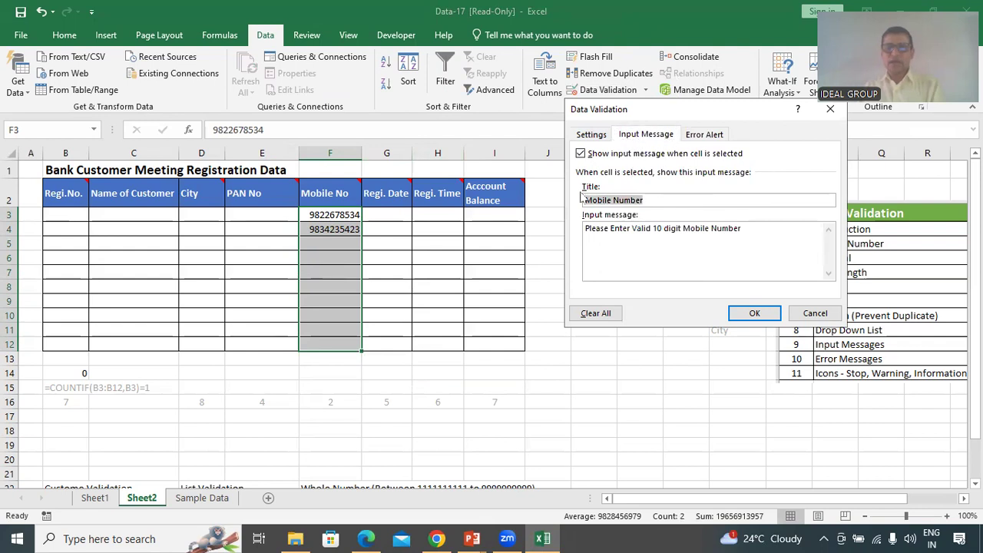
key("BackSpace")
left_click(721, 136)
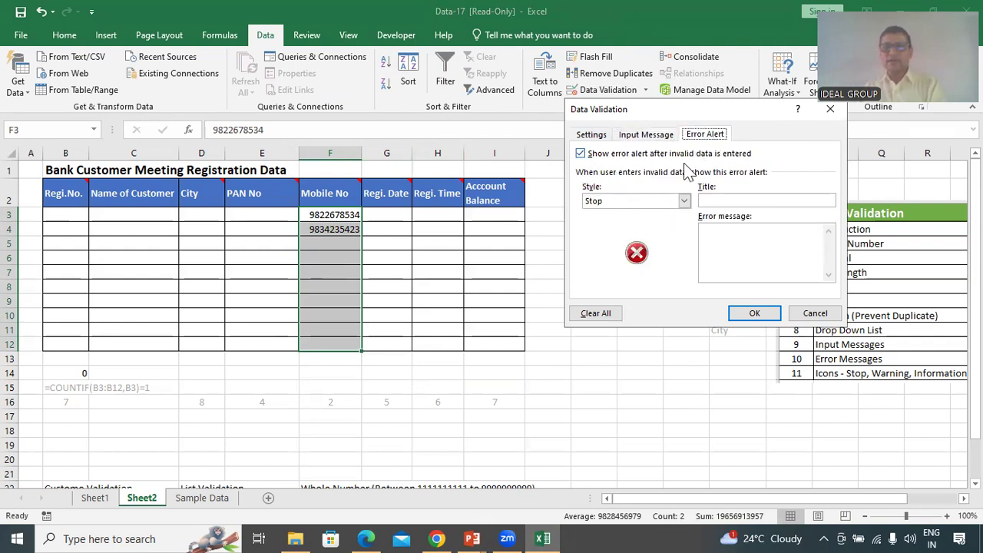
left_click(738, 200)
key("ctrl+v")
Move the 10-digit message text into the error message box and apply the rule
left_click(647, 135)
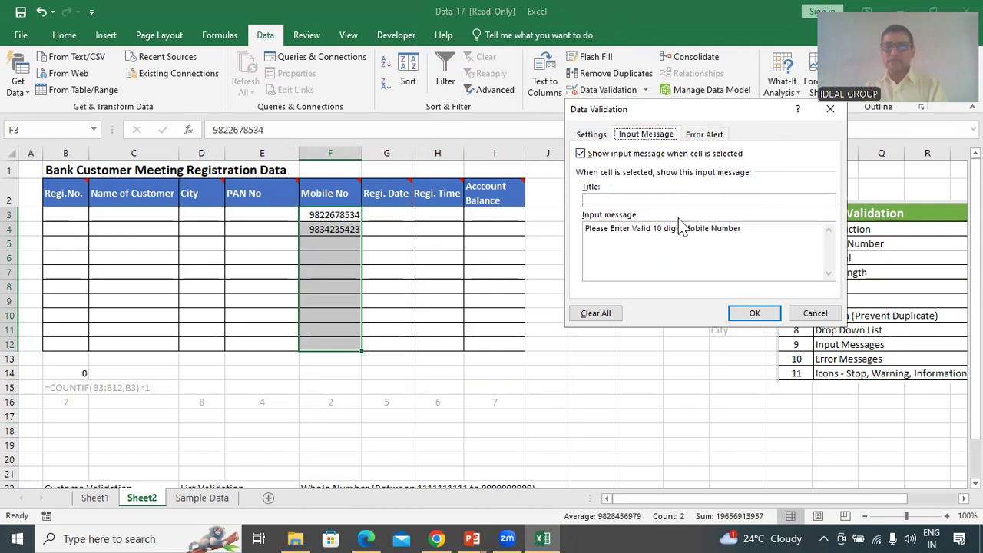
left_click_drag(767, 228, 553, 228)
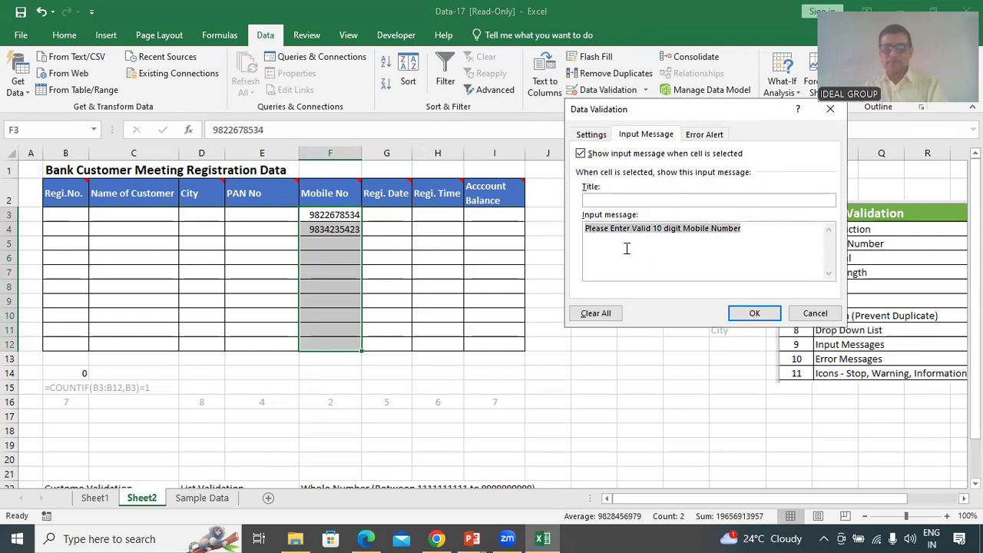
key("ctrl+x")
left_click(705, 135)
left_click(748, 238)
key("ctrl+v")
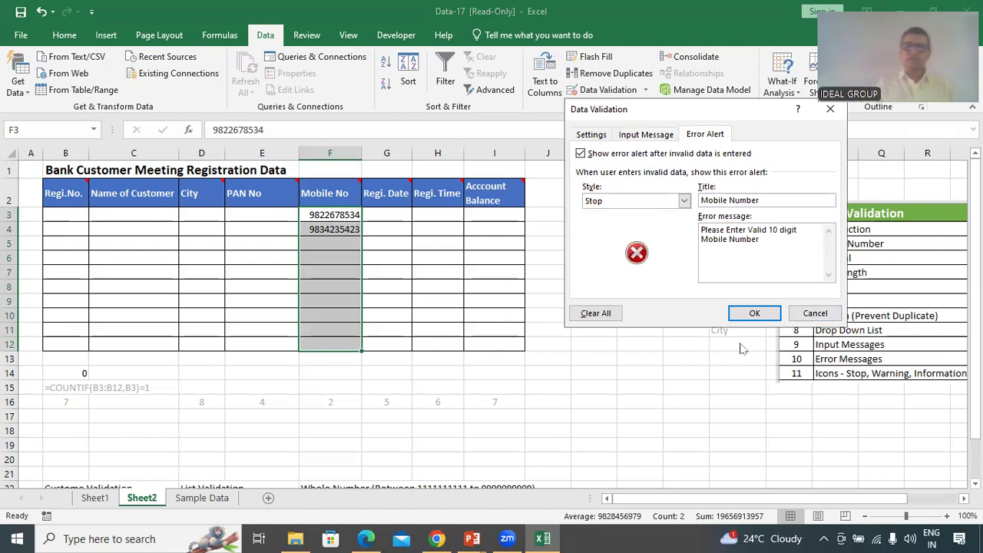
left_click(754, 312)
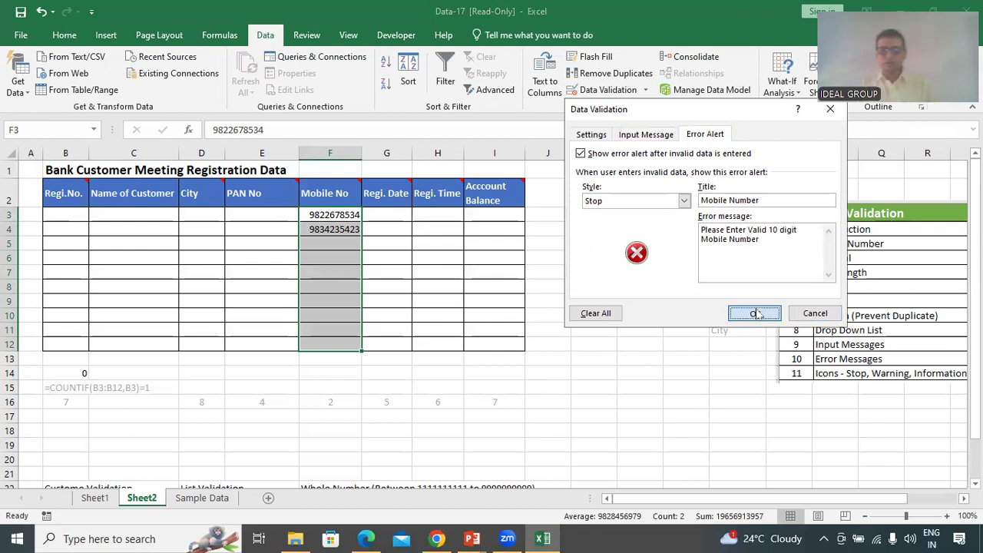
Test 567 in F5, cancel the rejection, and reopen Data Validation for F3:F12
left_click(327, 246)
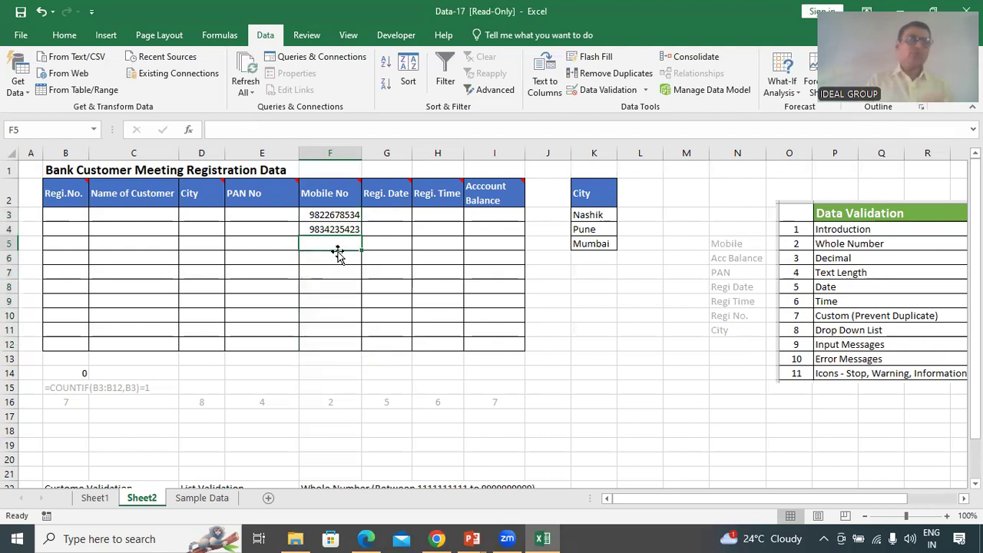
type("567")
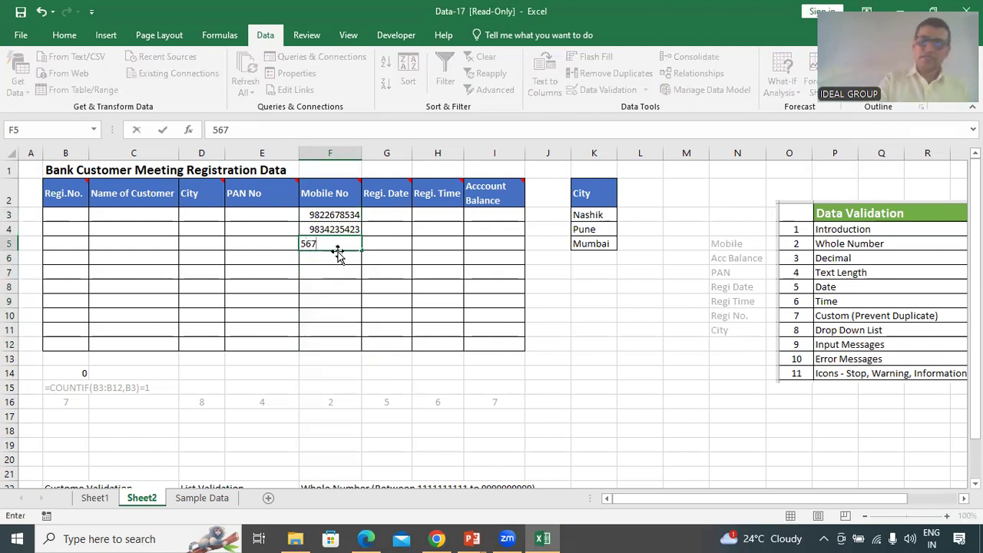
key("Return")
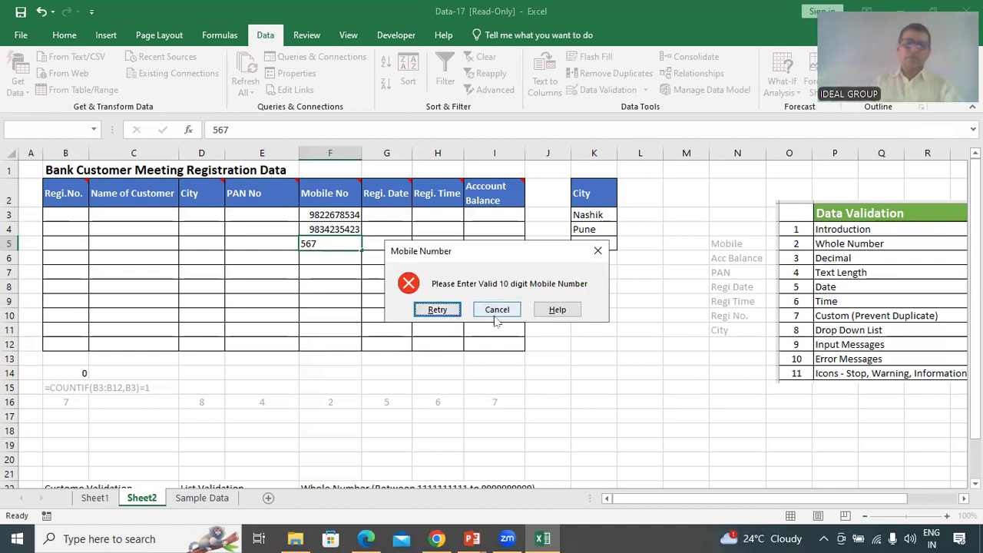
left_click(497, 313)
left_click_drag(349, 218, 350, 346)
left_click(609, 90)
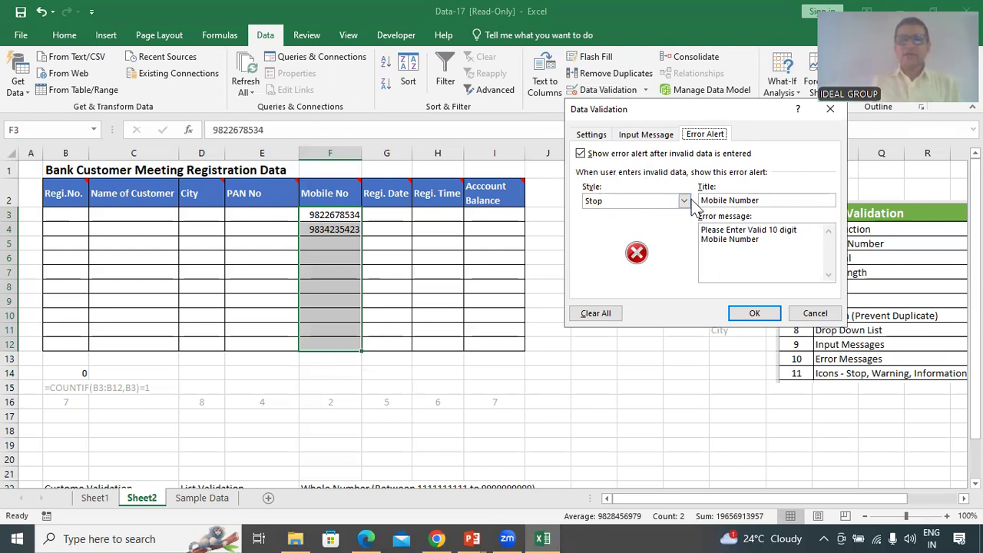
Change the F3:F12 Mobile No error alert style from Stop to Warning
left_click(684, 201)
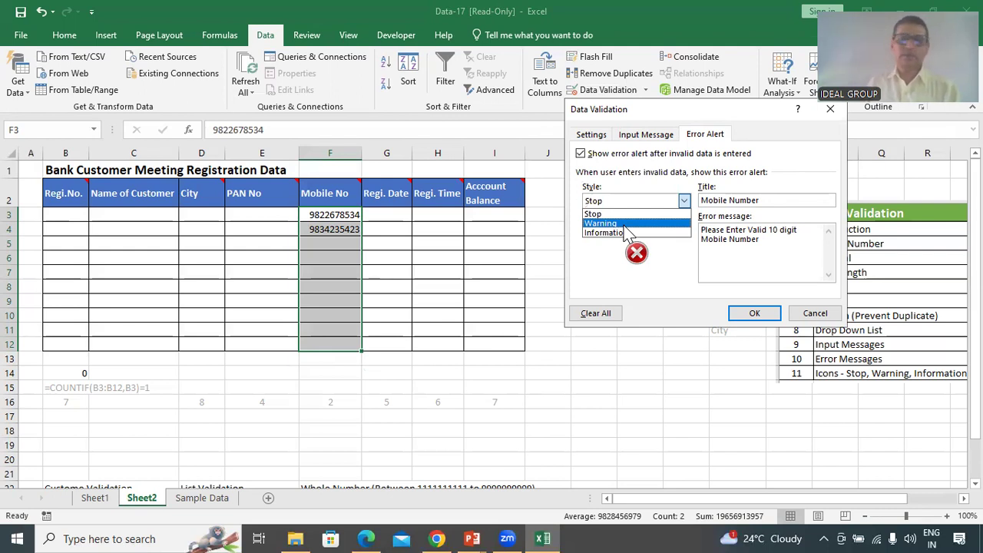
left_click(625, 225)
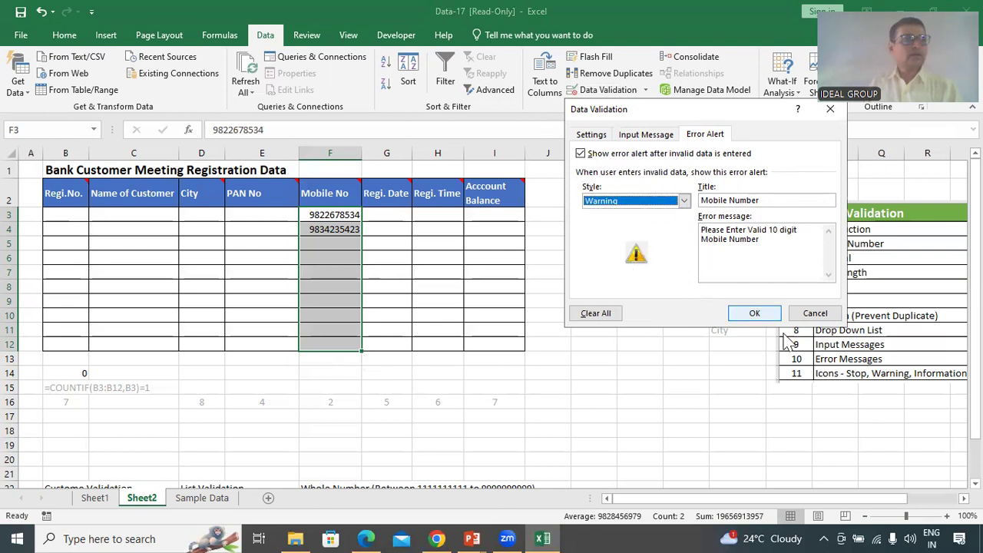
left_click(768, 314)
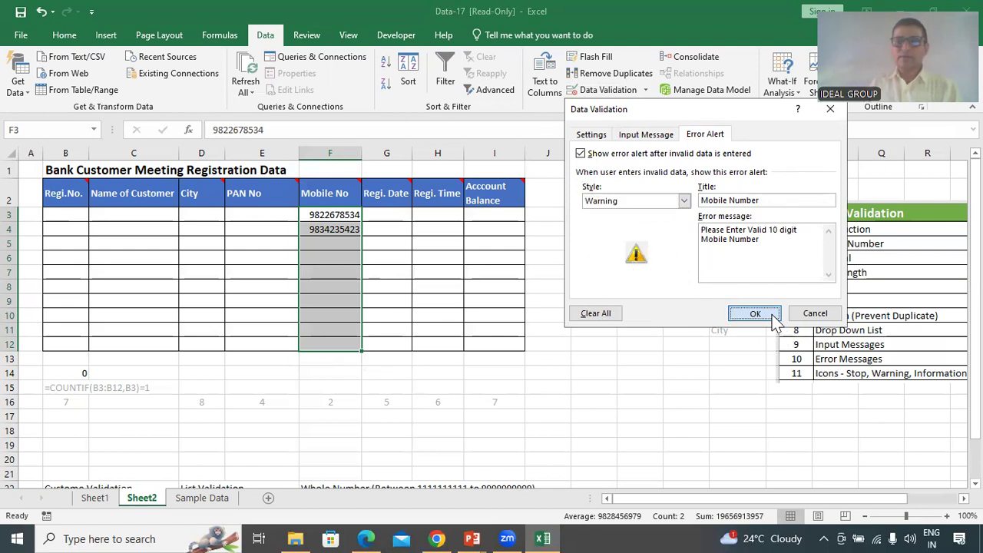
left_click(320, 249)
type("245")
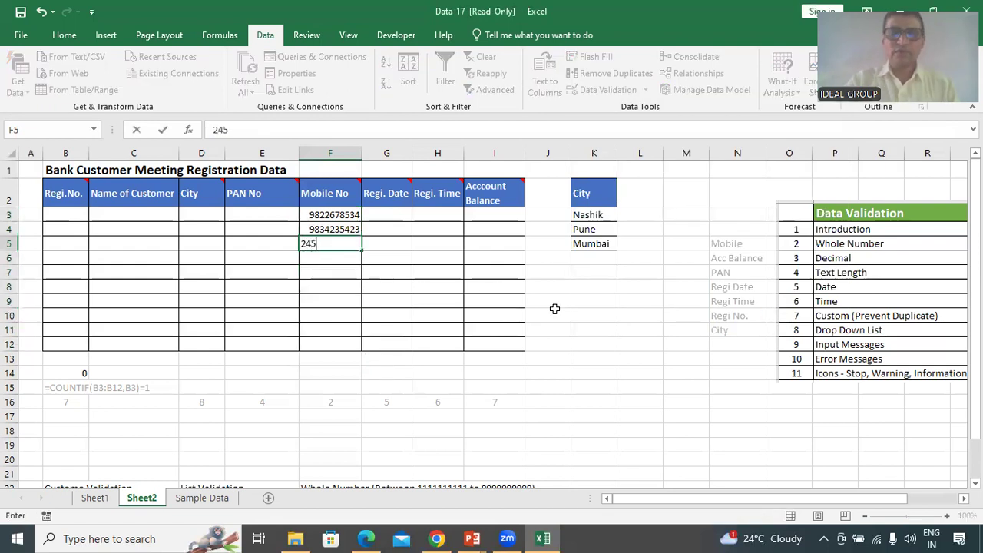
type("-0976")
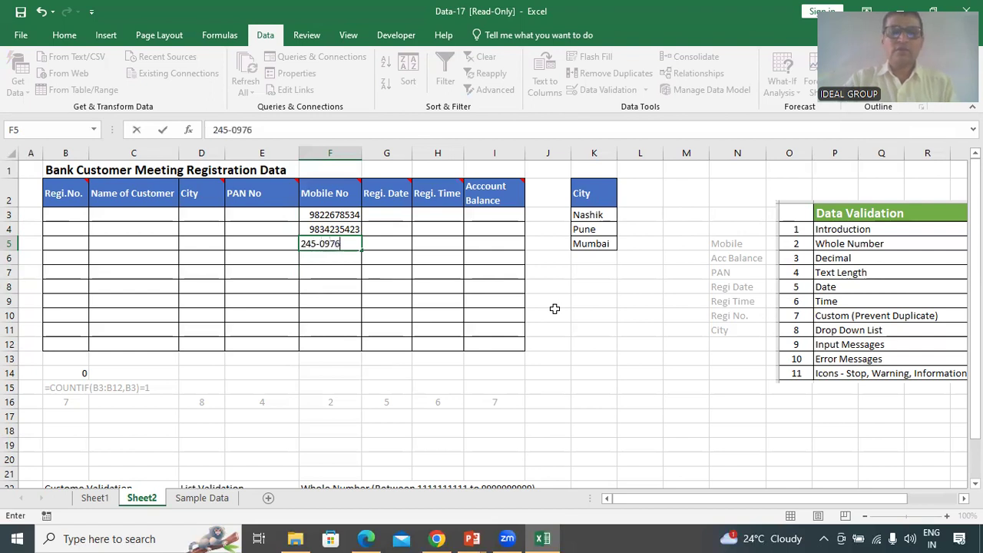
type("47356")
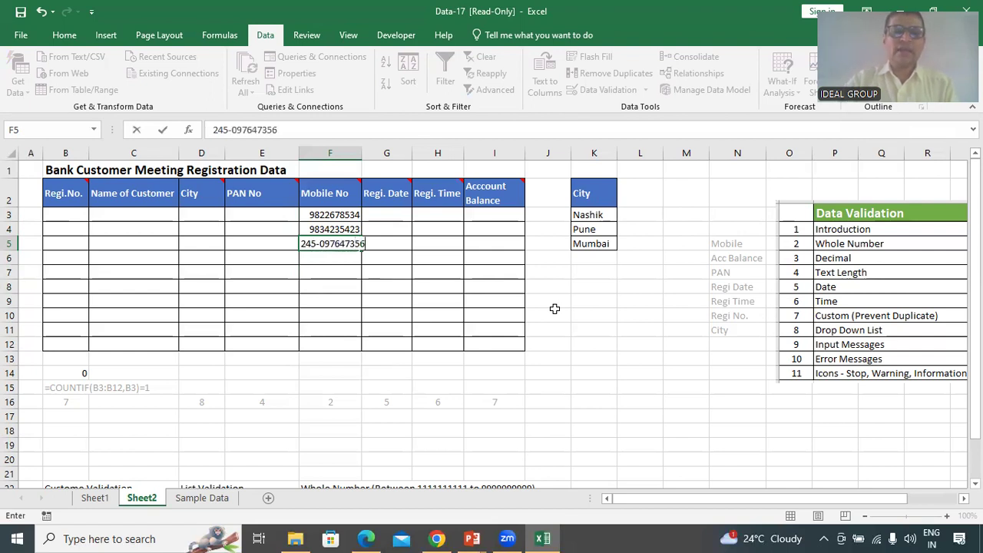
type("5")
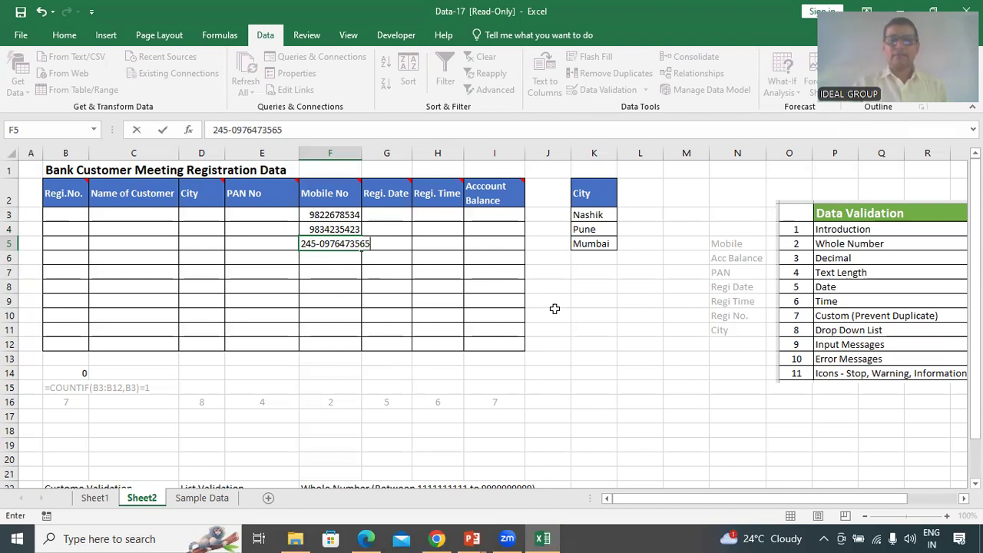
key("Return")
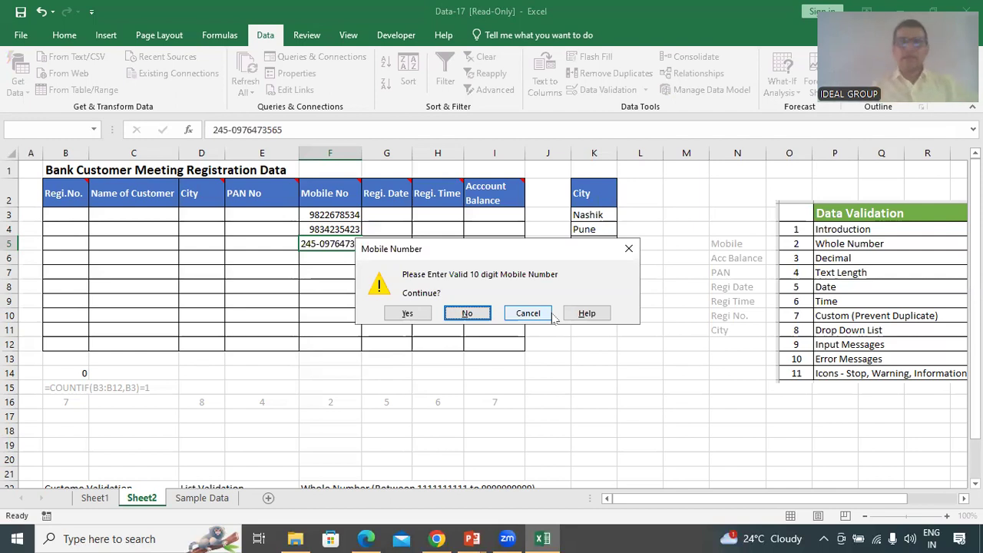
left_click(467, 313)
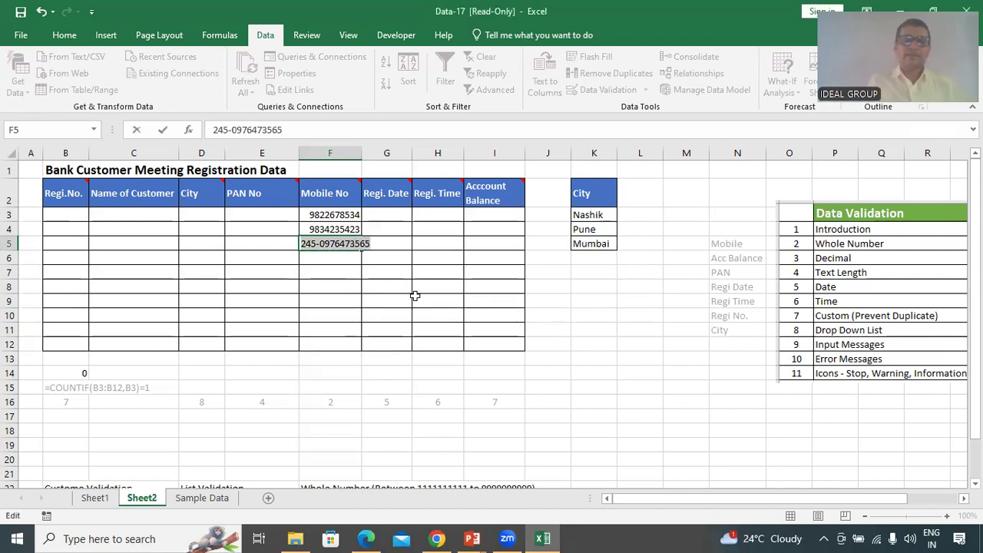
left_click(326, 244)
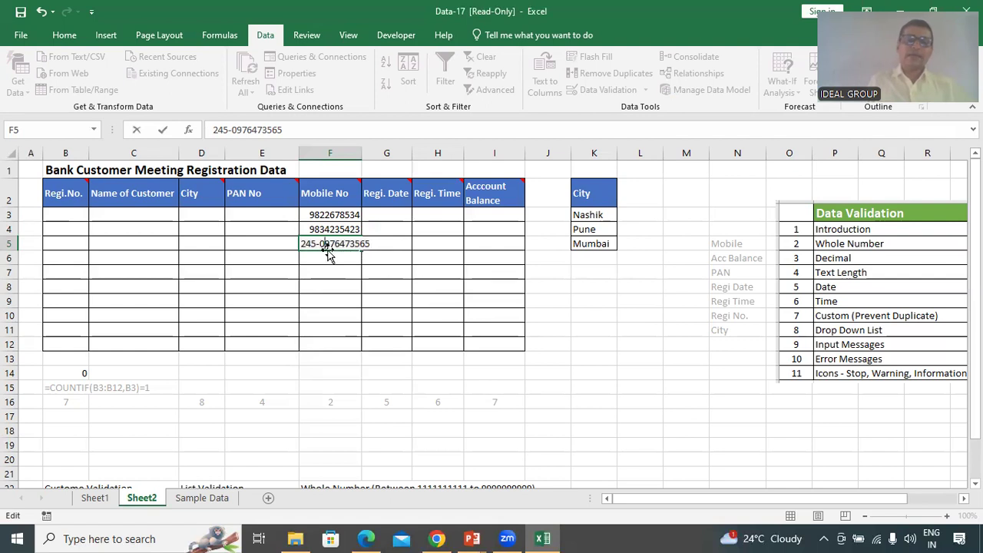
key("BackSpace")
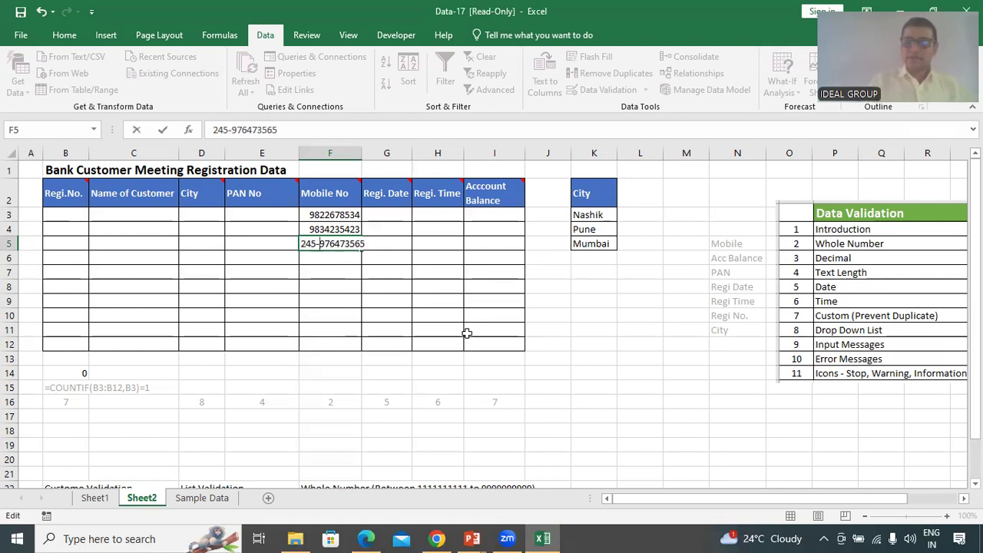
key("Return")
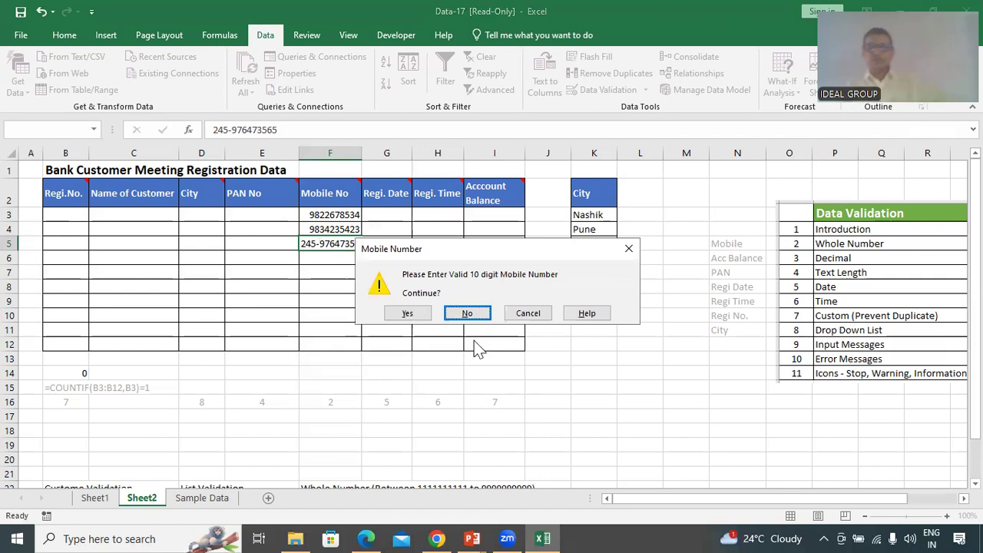
left_click(407, 313)
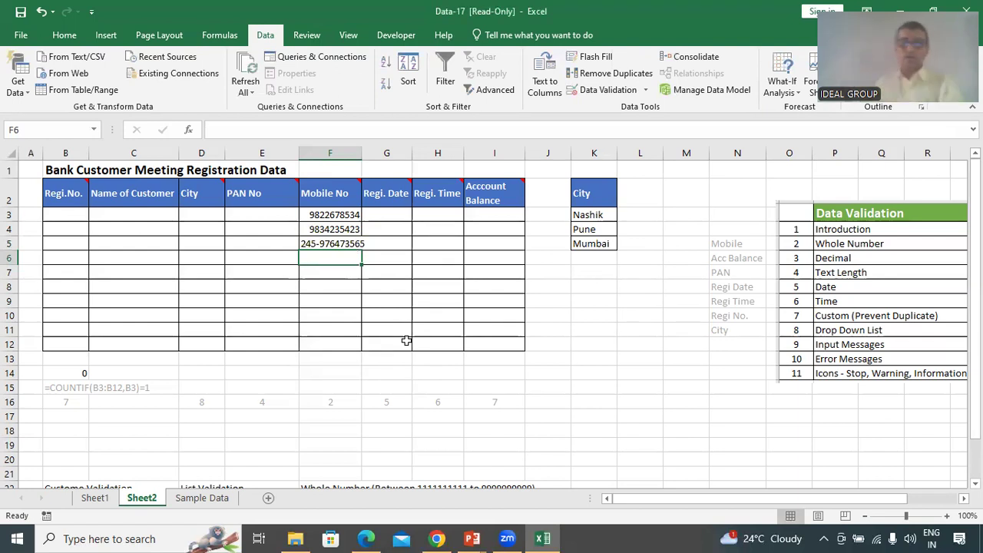
type("35345")
key("Return")
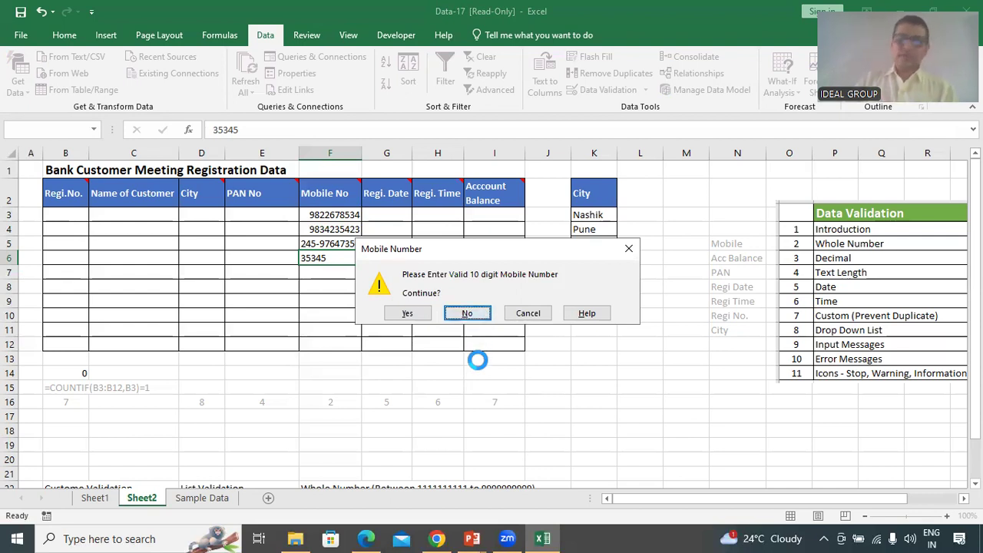
key("Return")
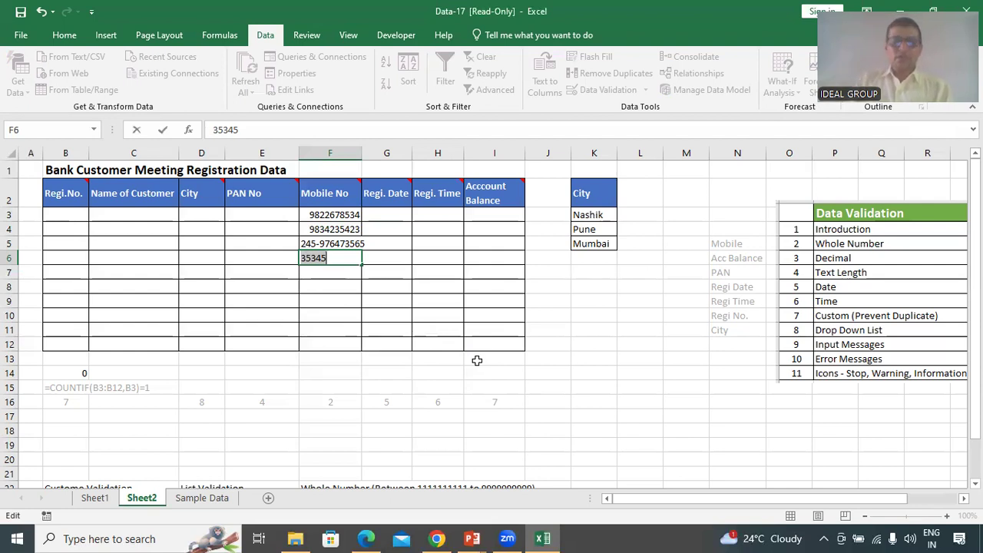
type("4545454")
key("Return")
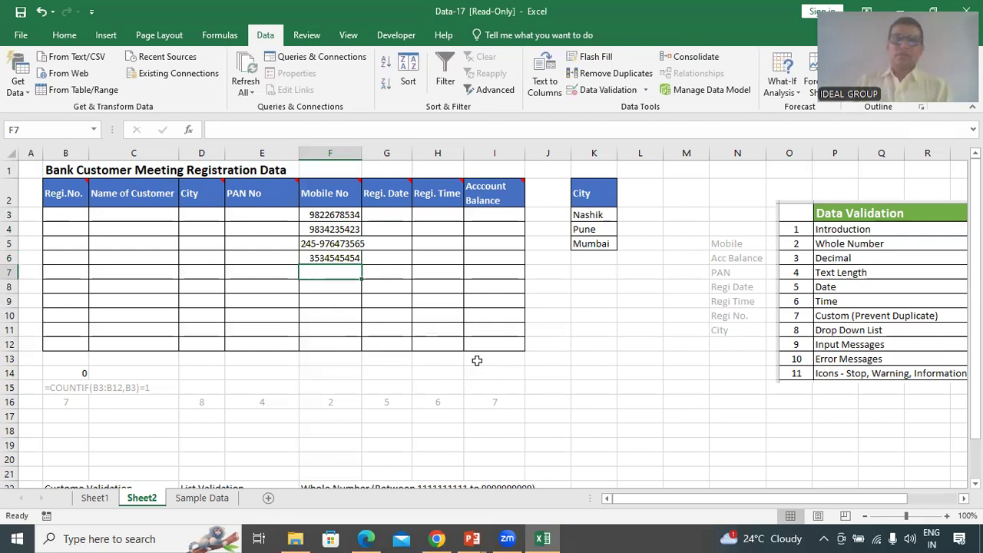
Set the error alert style for F3:F12 to Information
left_click_drag(342, 215, 329, 340)
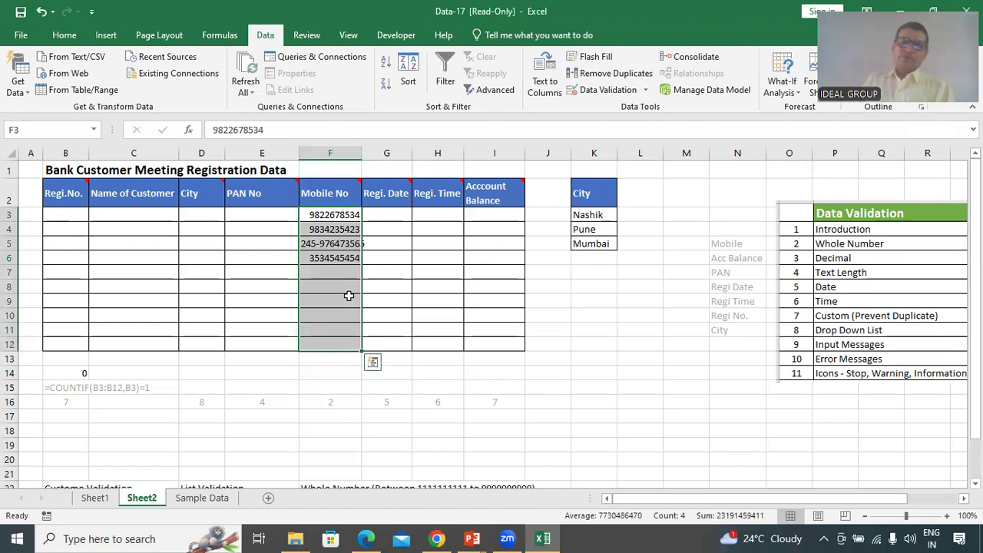
left_click(619, 92)
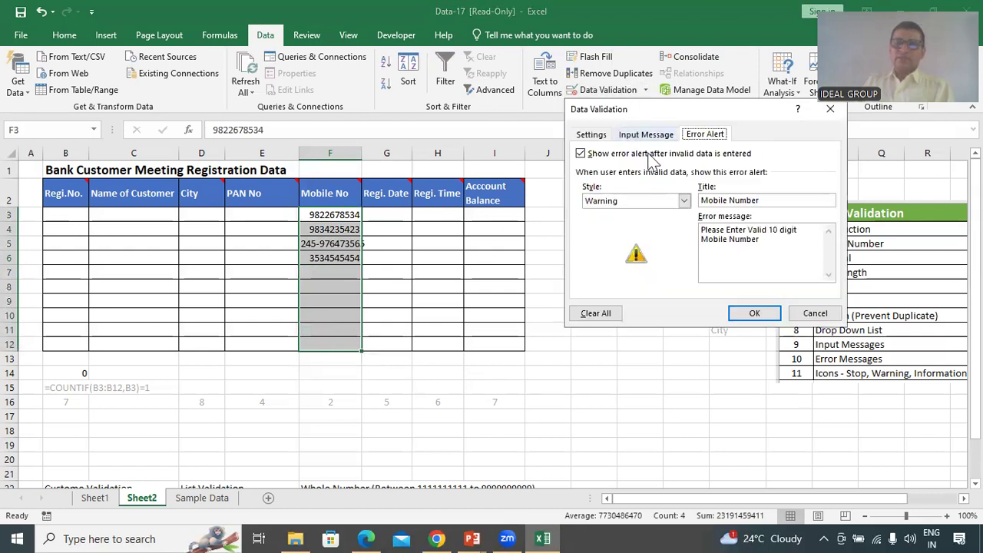
left_click(684, 201)
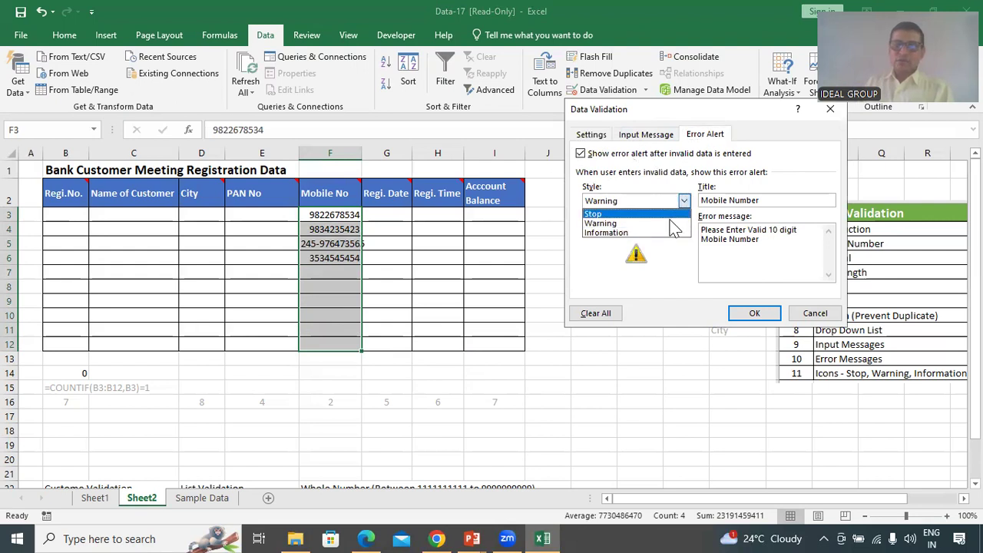
left_click(633, 234)
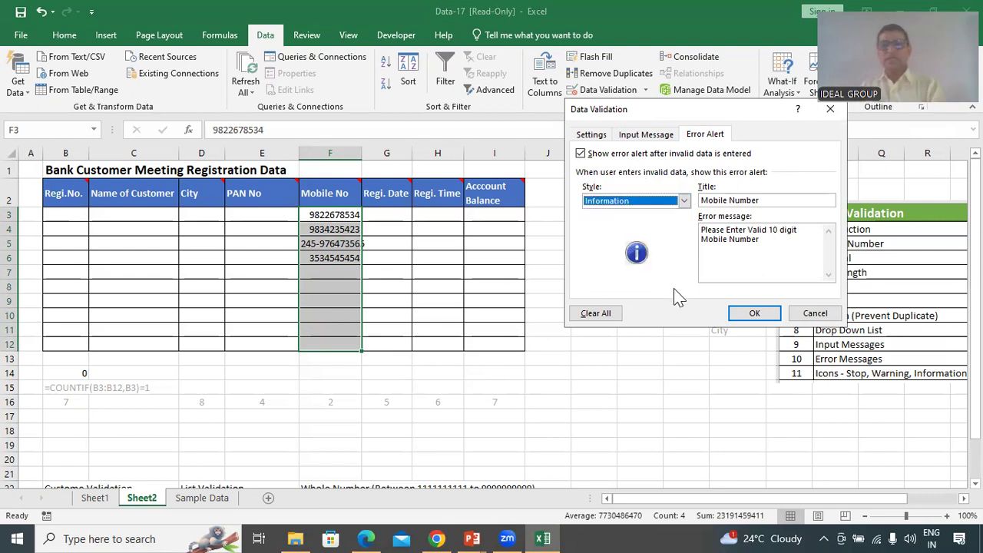
left_click(754, 312)
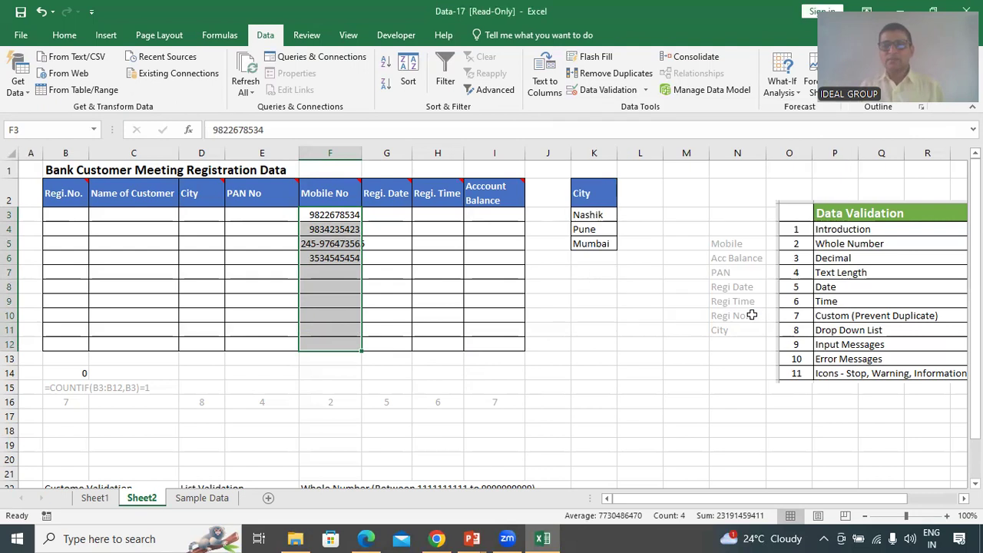
Recheck the validation settings, then select cell F7 for testing
left_click(603, 89)
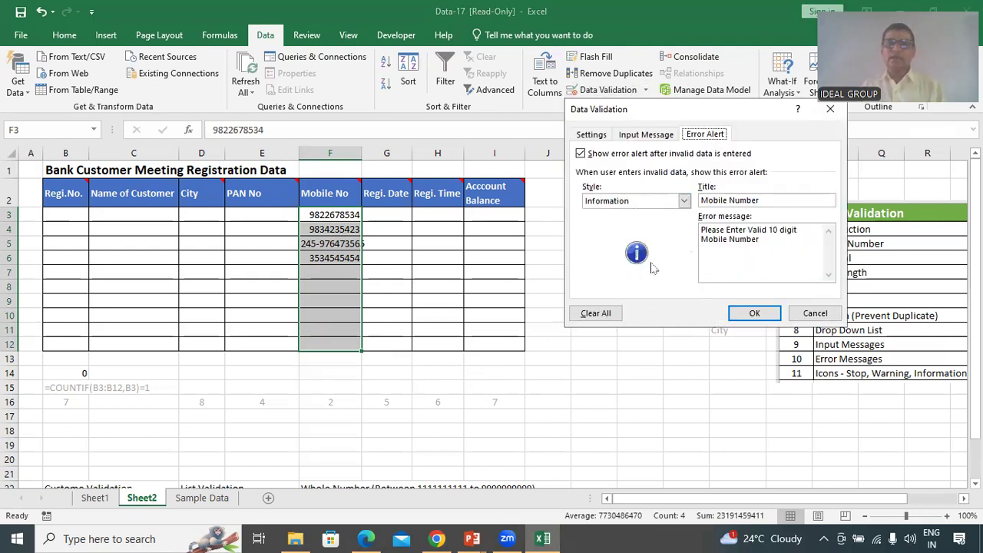
left_click(749, 313)
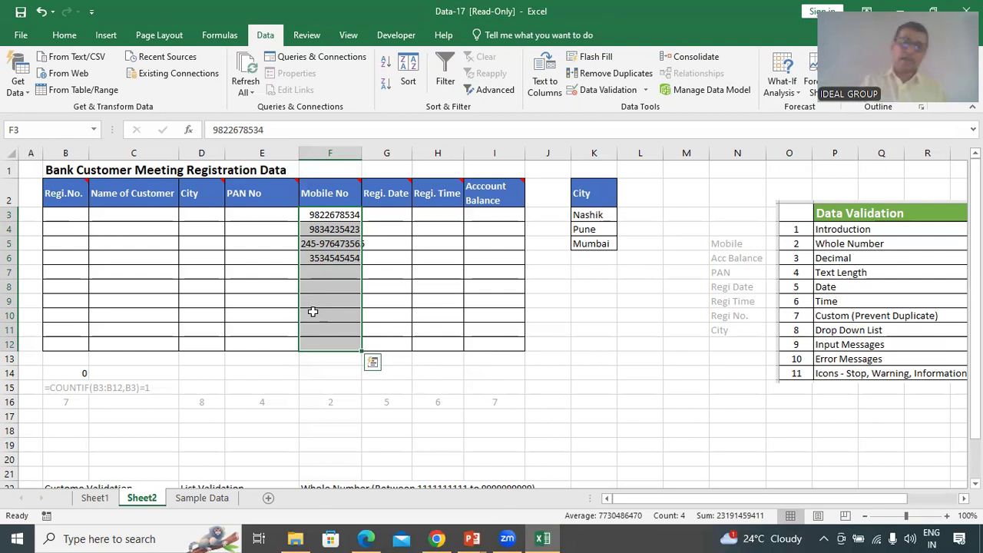
left_click(330, 273)
Enter 2345 in F7, accept it past the information alert, then clear F7
type("2345")
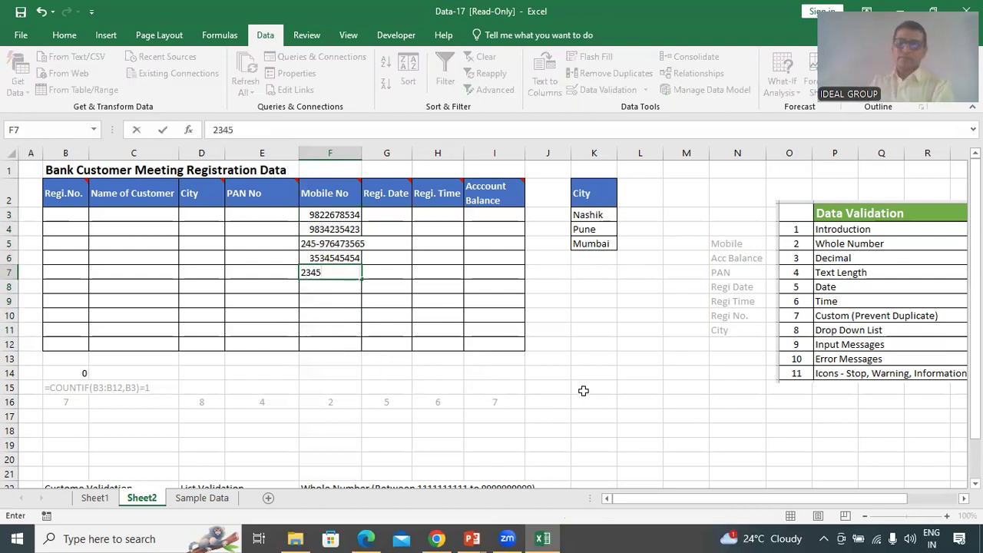
key("Return")
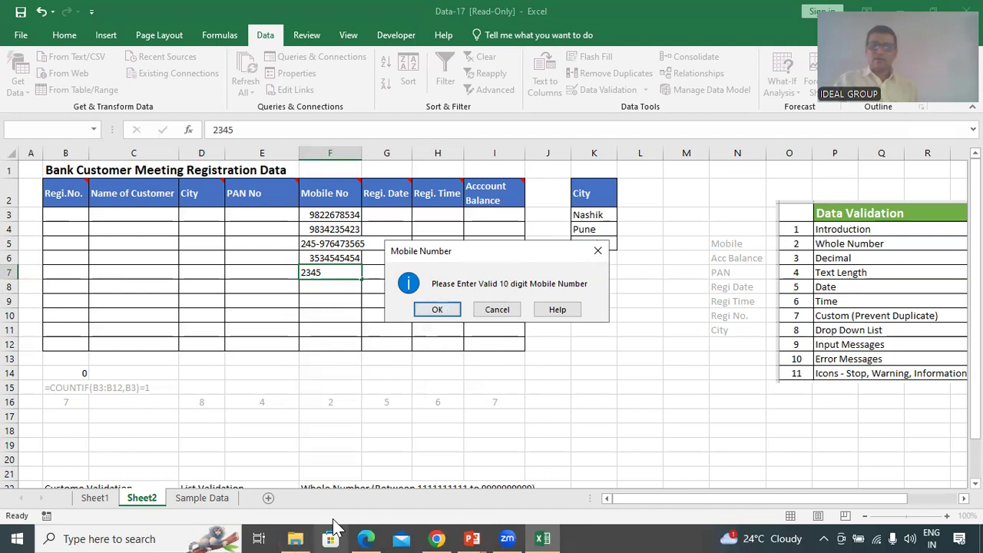
key("Return")
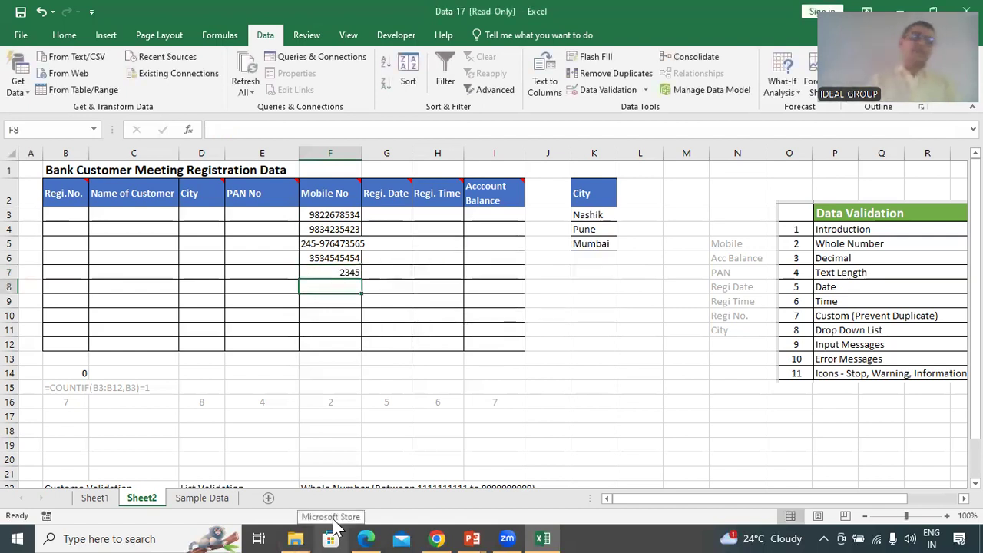
key("Up")
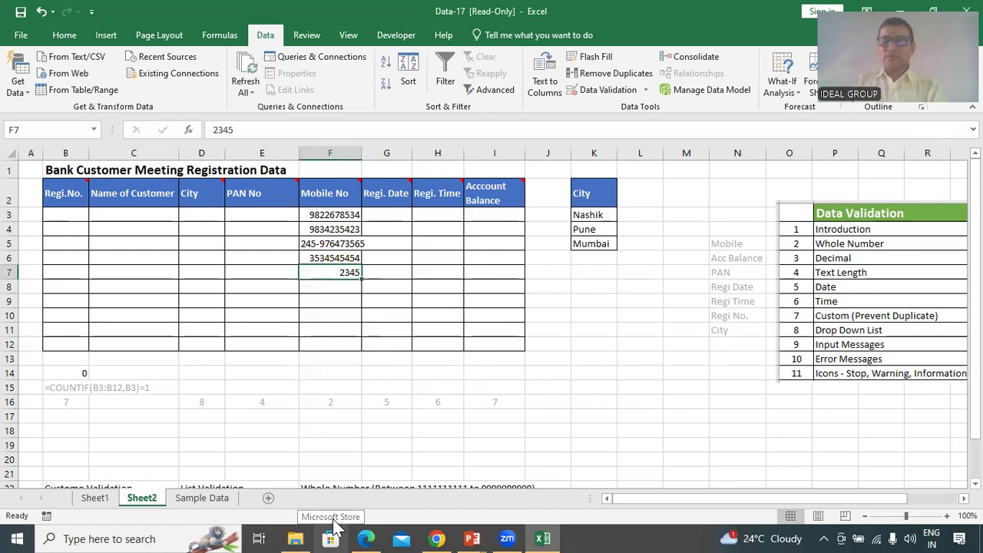
key("Delete")
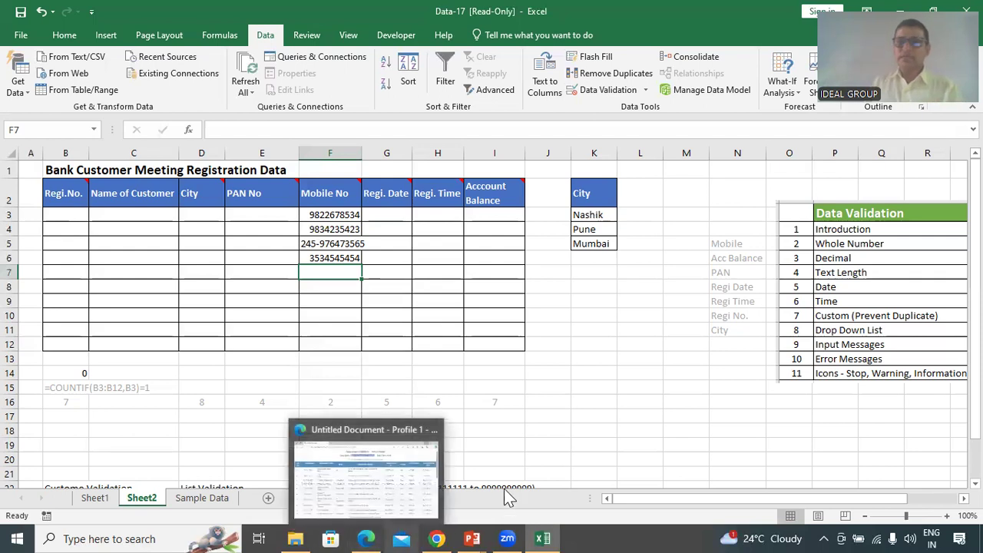
Select the empty Account Balance range I3:I12
key("ctrl")
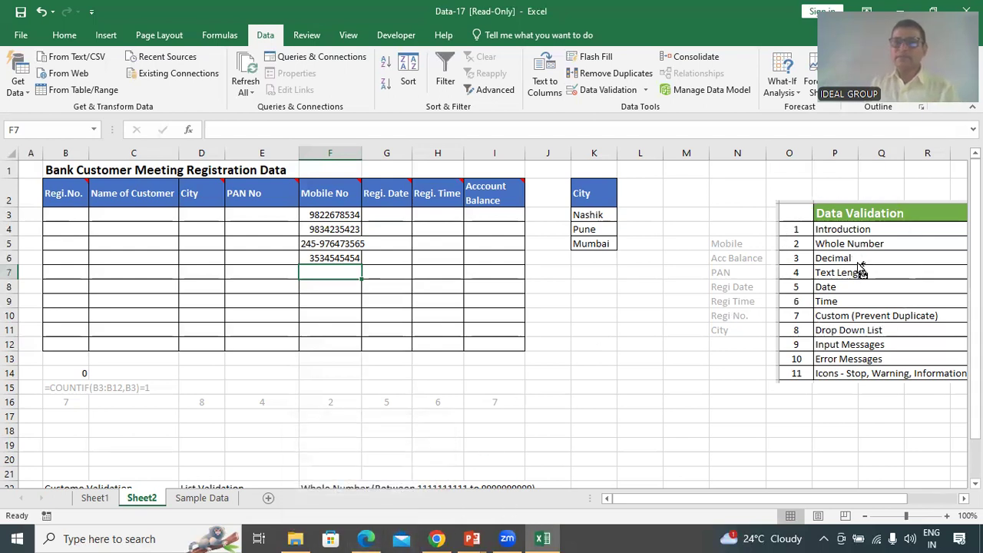
left_click(343, 302)
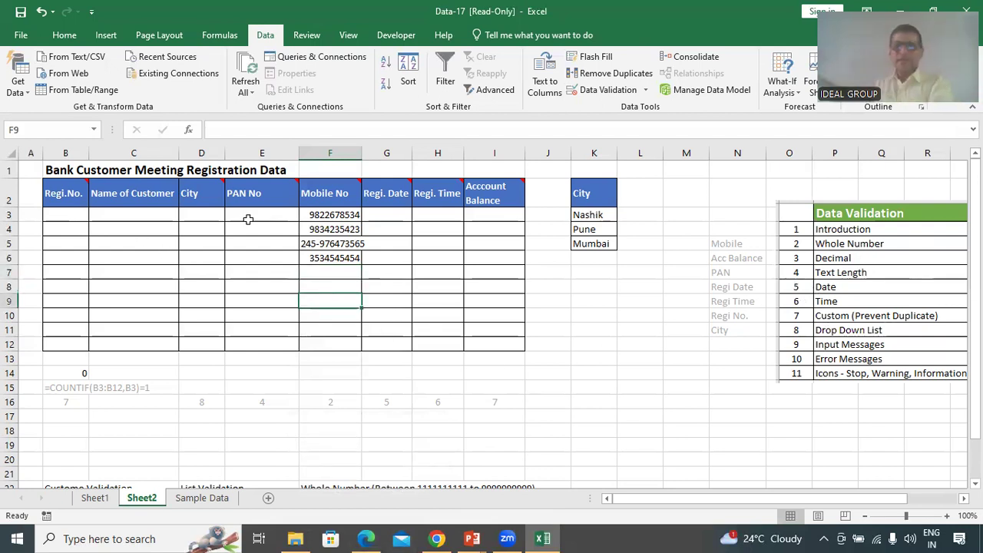
left_click_drag(494, 215, 499, 335)
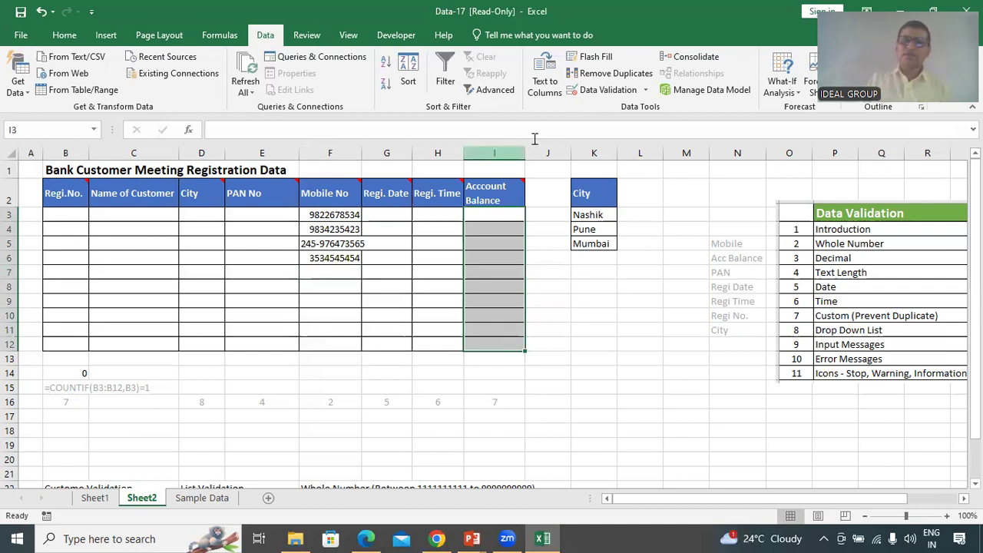
Give I3:I12 a Decimal validation rule: greater than or equal to minimum 1000
left_click(599, 90)
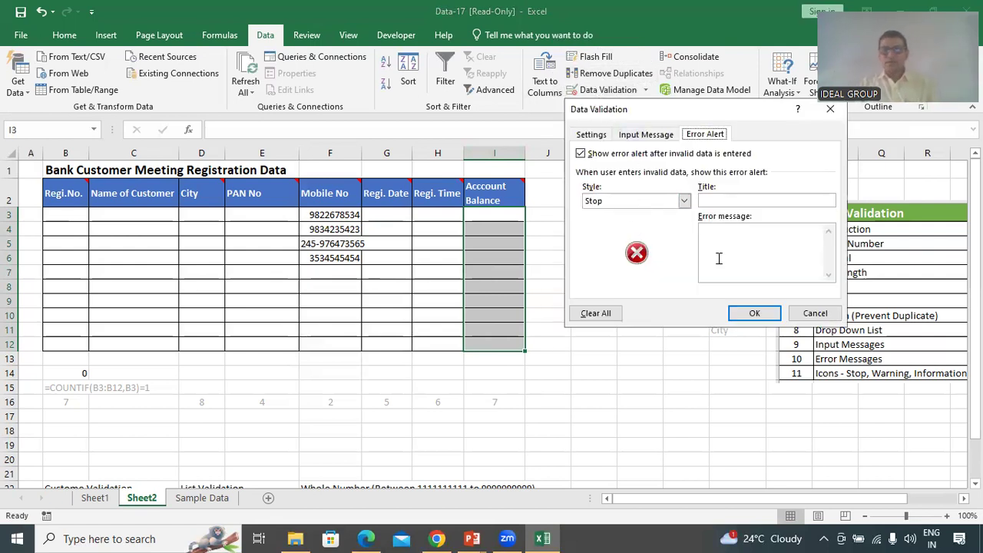
left_click(596, 140)
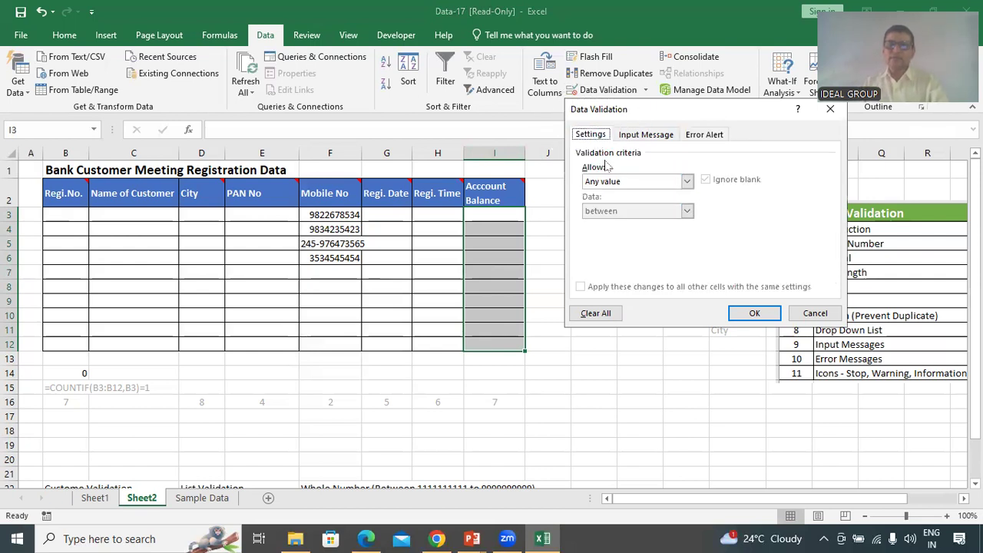
left_click(638, 184)
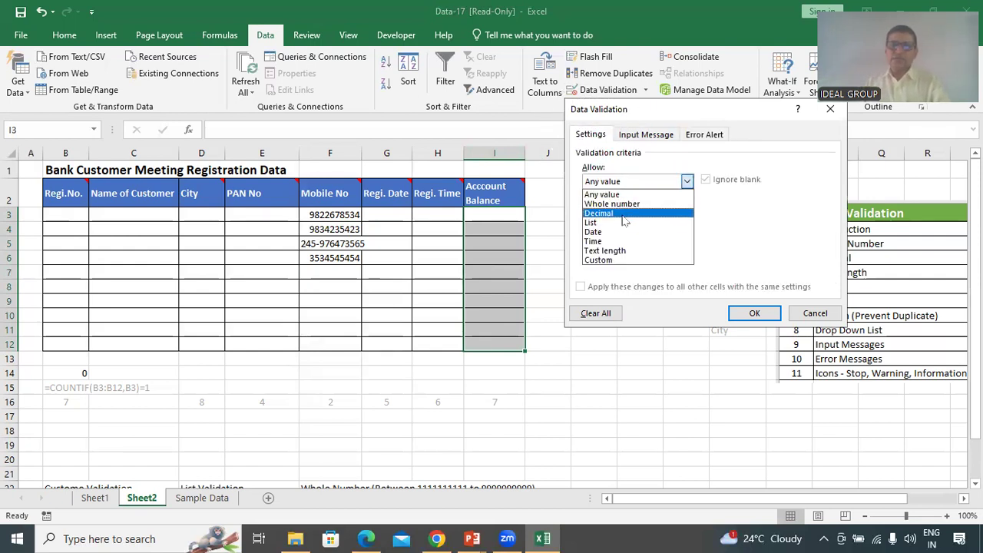
left_click(624, 214)
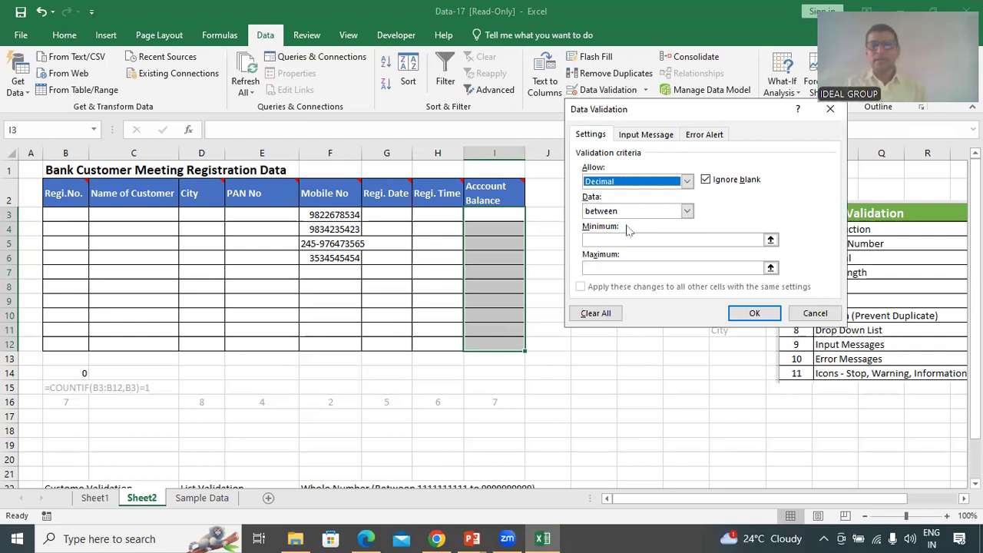
left_click(688, 212)
left_click(687, 212)
left_click(688, 212)
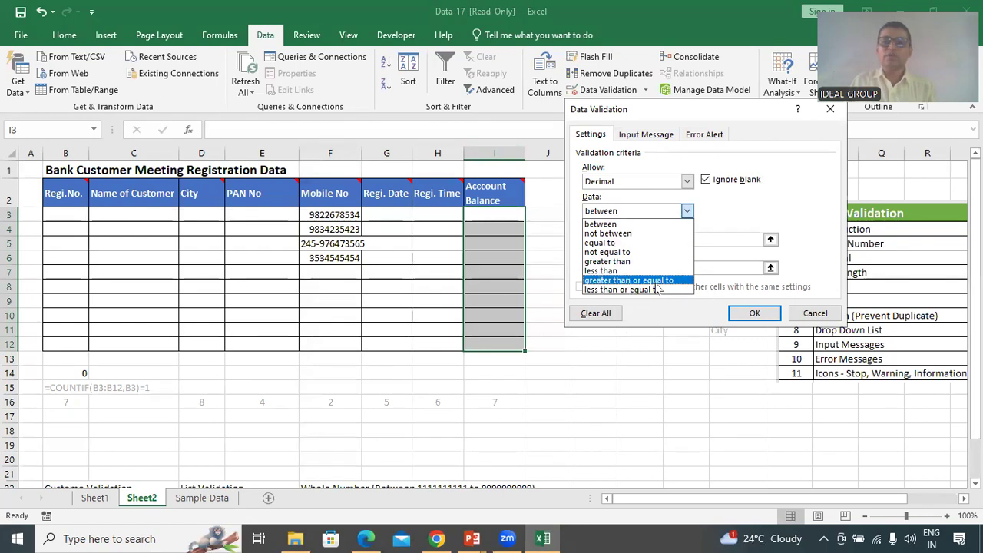
left_click(657, 281)
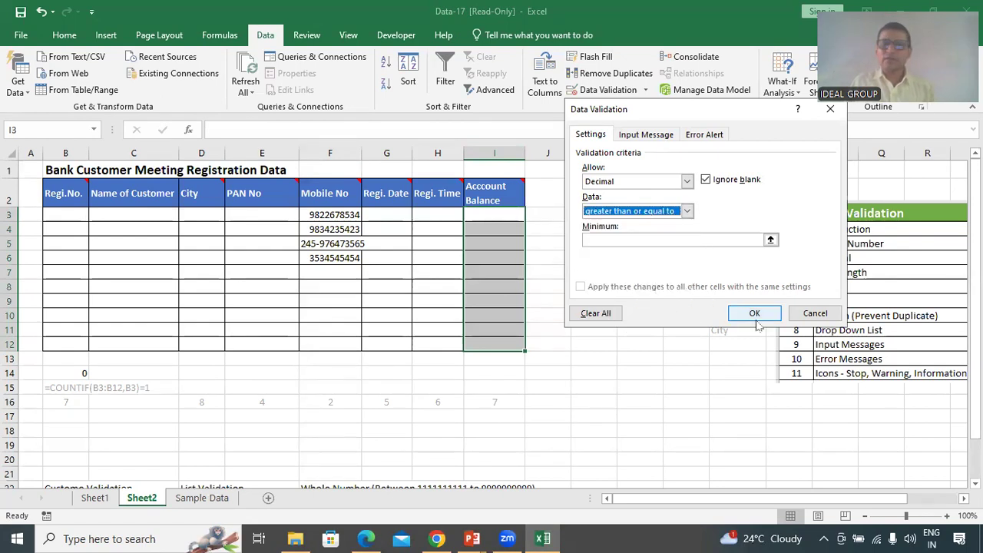
left_click(734, 238)
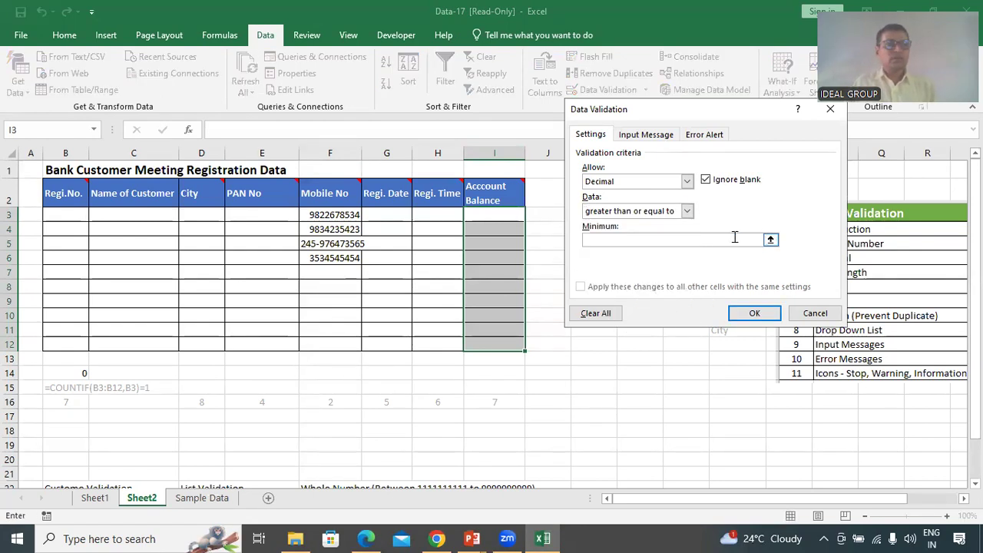
type("1000")
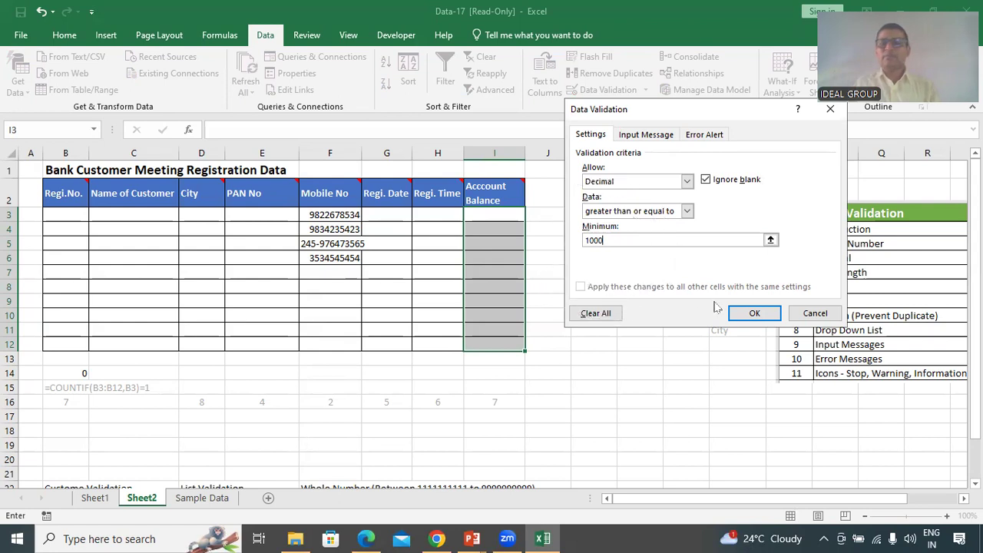
left_click(748, 319)
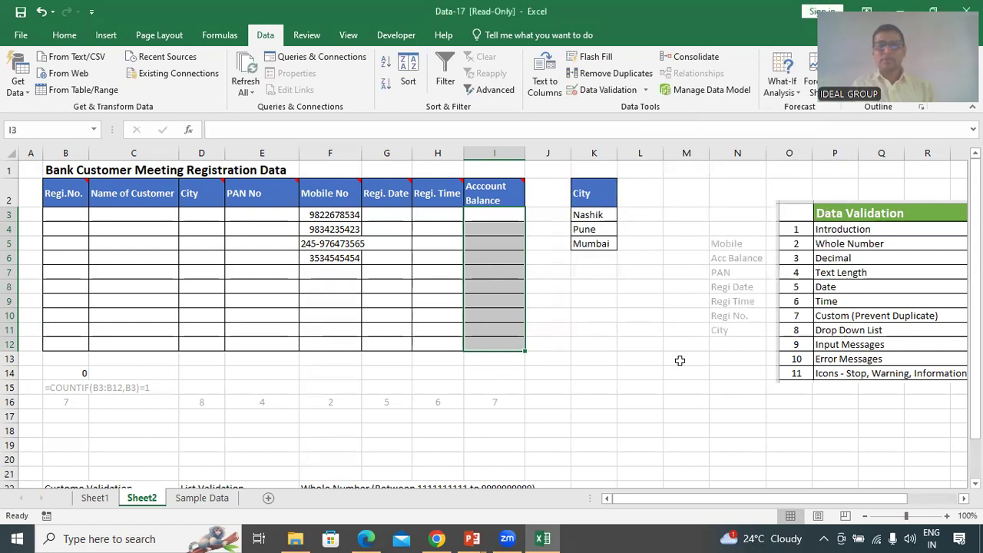
Enter balances 1234.56, 2650 (after 650.00 is rejected) and 45000 in I3:I5
left_click(501, 215)
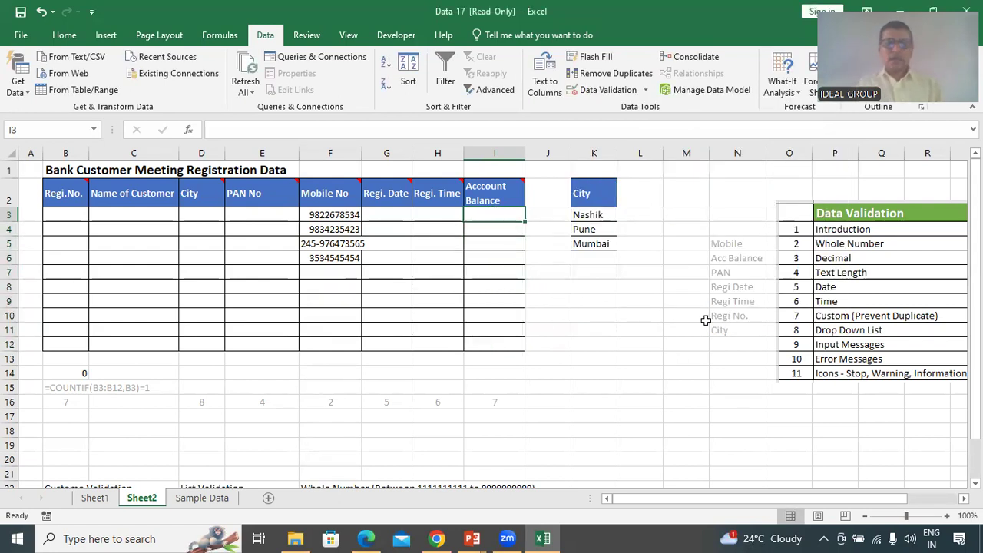
type("1234.56")
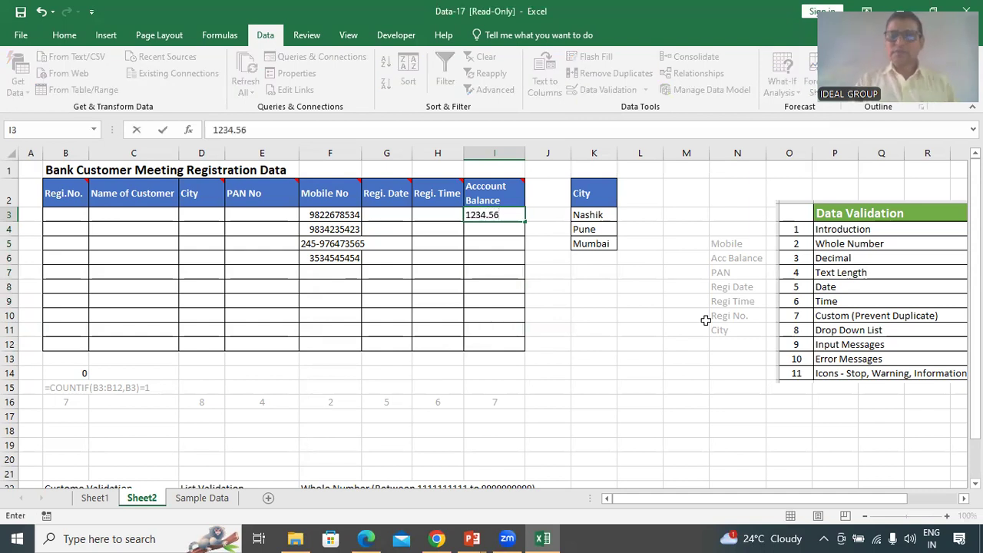
key("Return")
type("6")
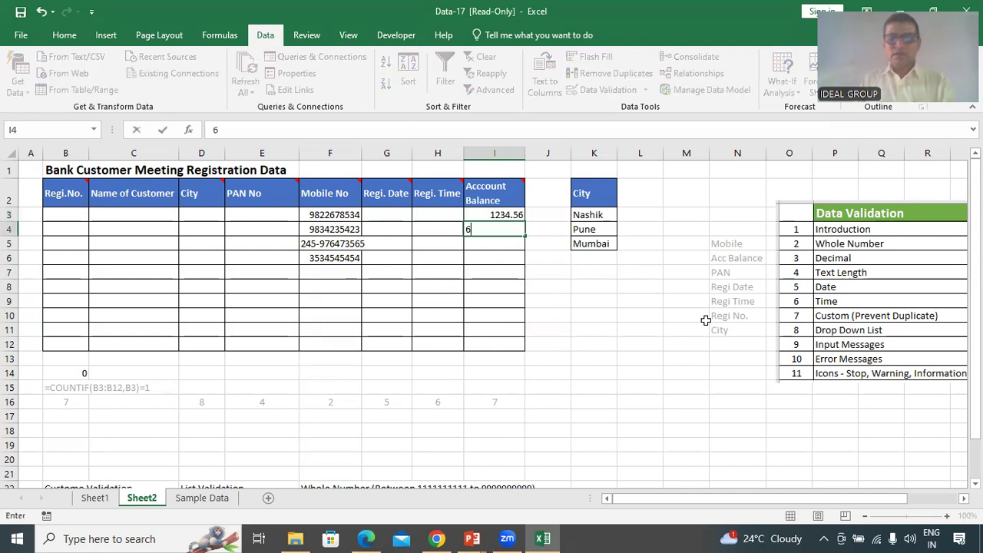
type("50.00")
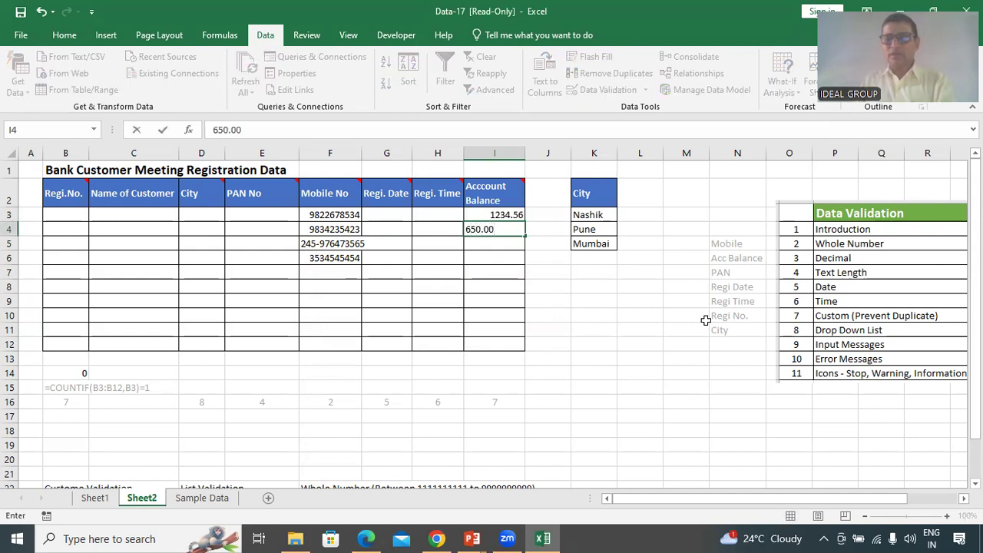
key("Return")
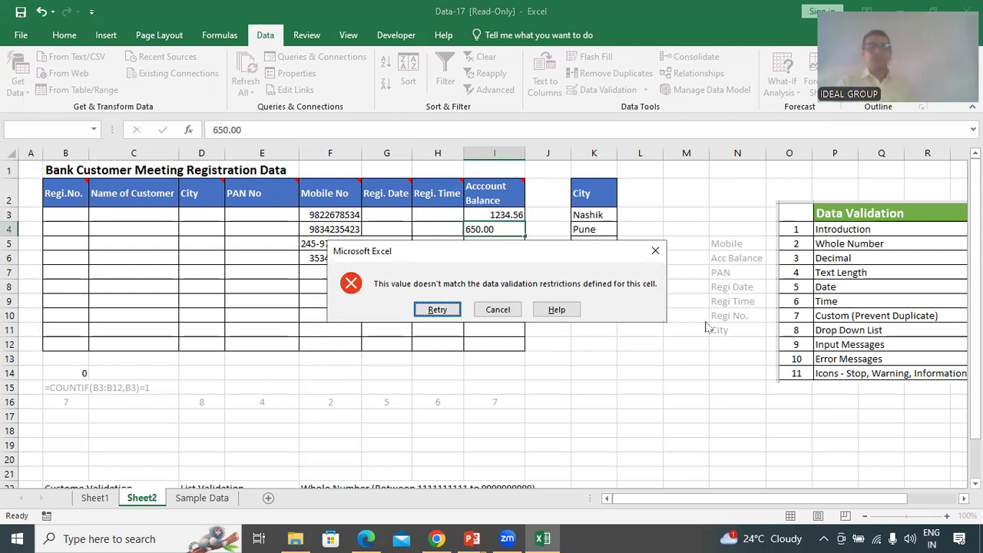
key("Return")
key("Home")
type("2")
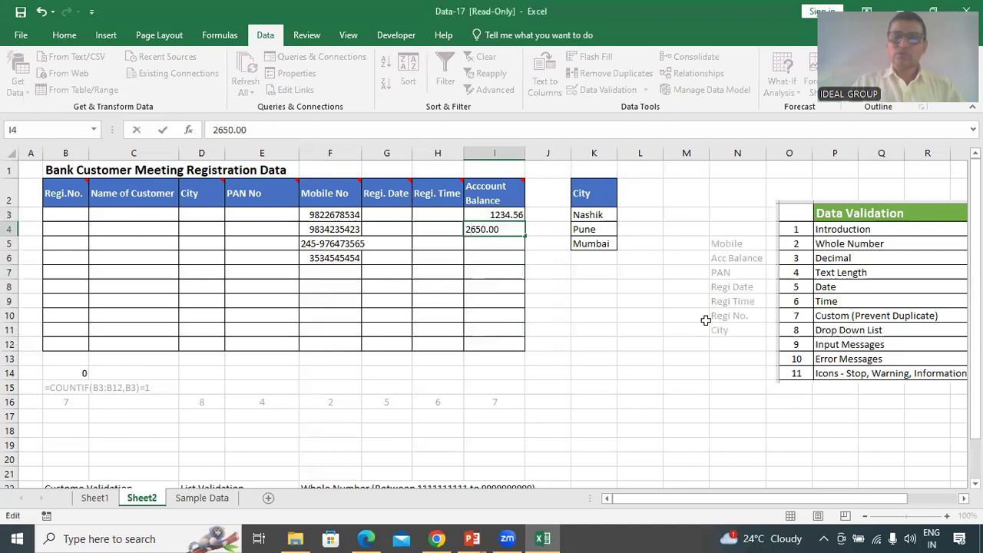
key("Return")
type("45000")
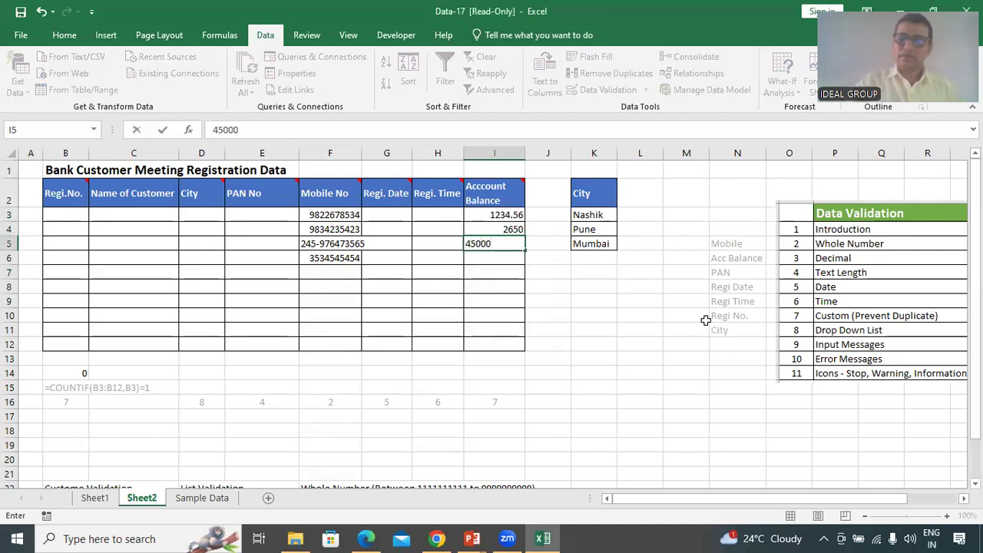
key("Return")
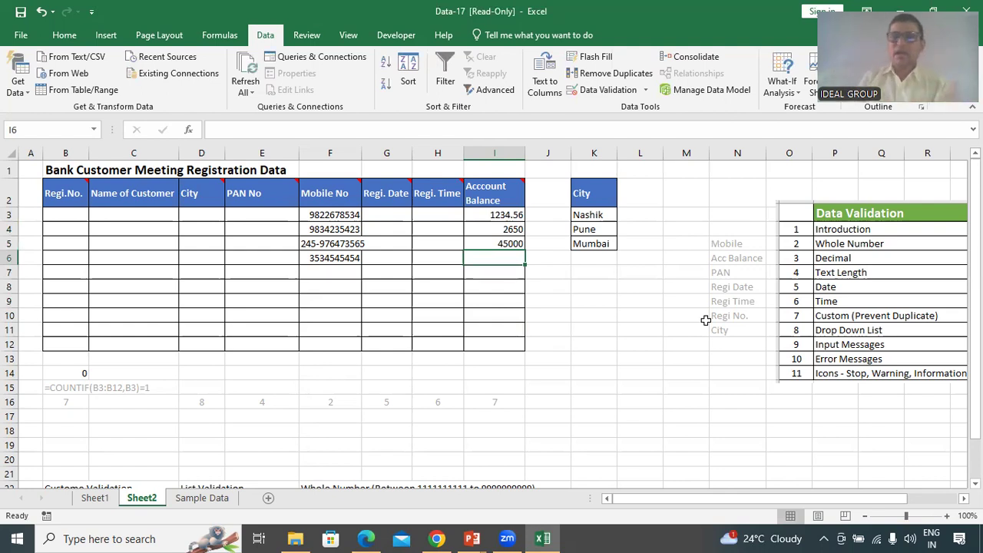
key("ctrl")
key("ctrl")
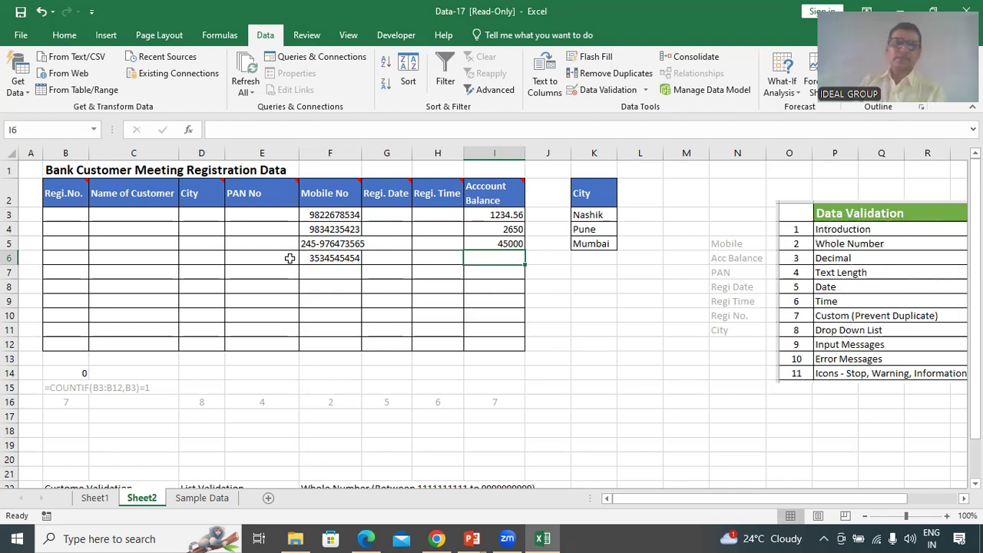
left_click(274, 224)
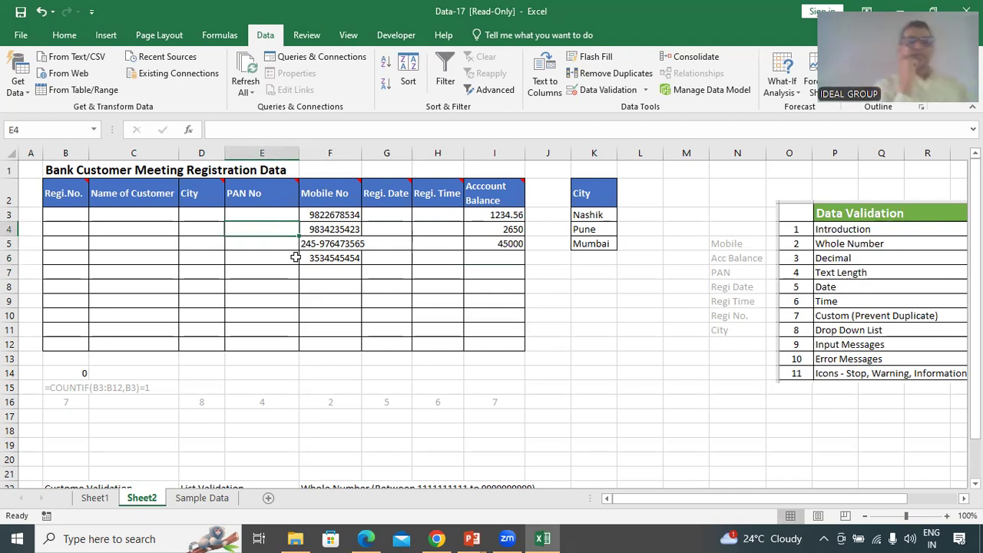
left_click(270, 217)
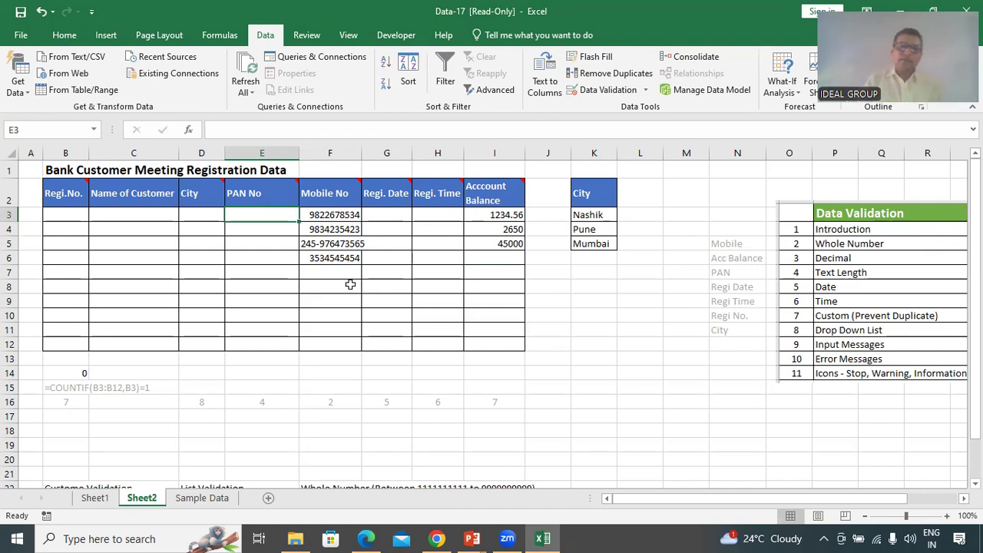
left_click_drag(275, 215, 266, 343)
left_click_drag(146, 219, 142, 343)
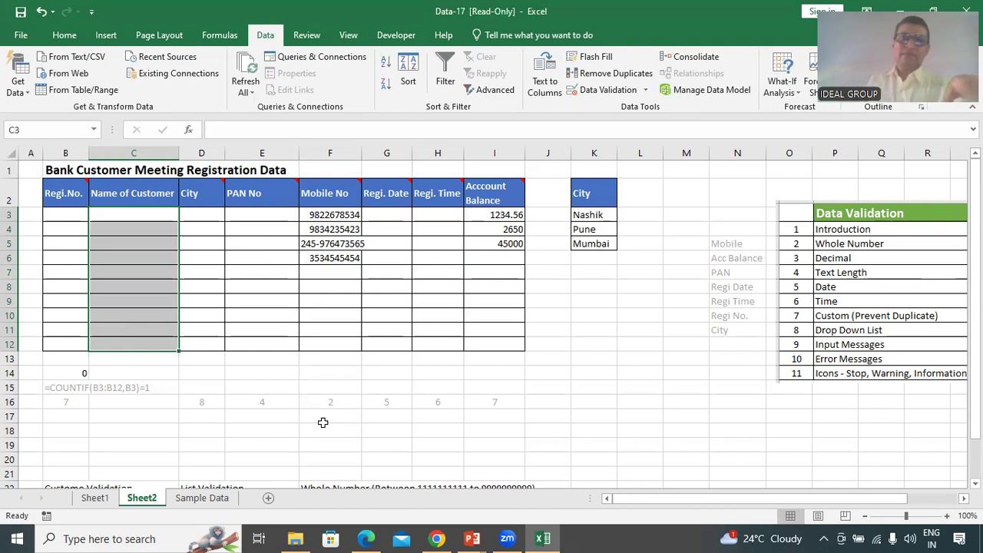
Select E3:E12 and set its validation to allow Text length
left_click_drag(257, 210, 261, 345)
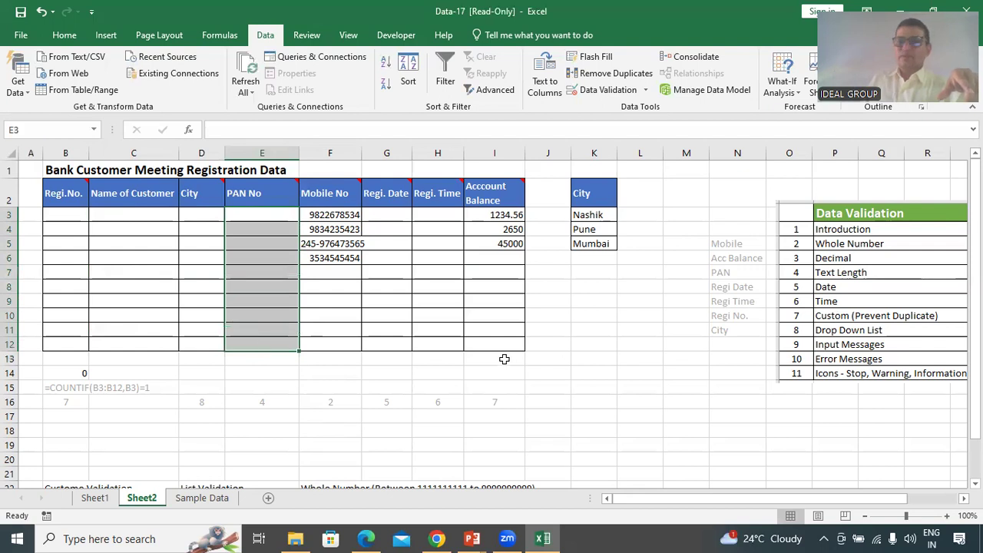
left_click(605, 89)
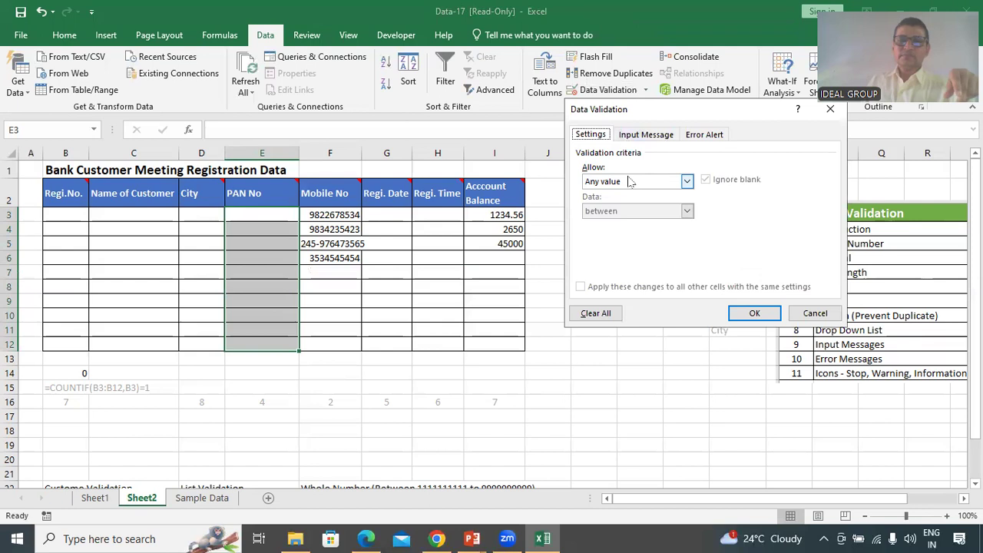
left_click(630, 182)
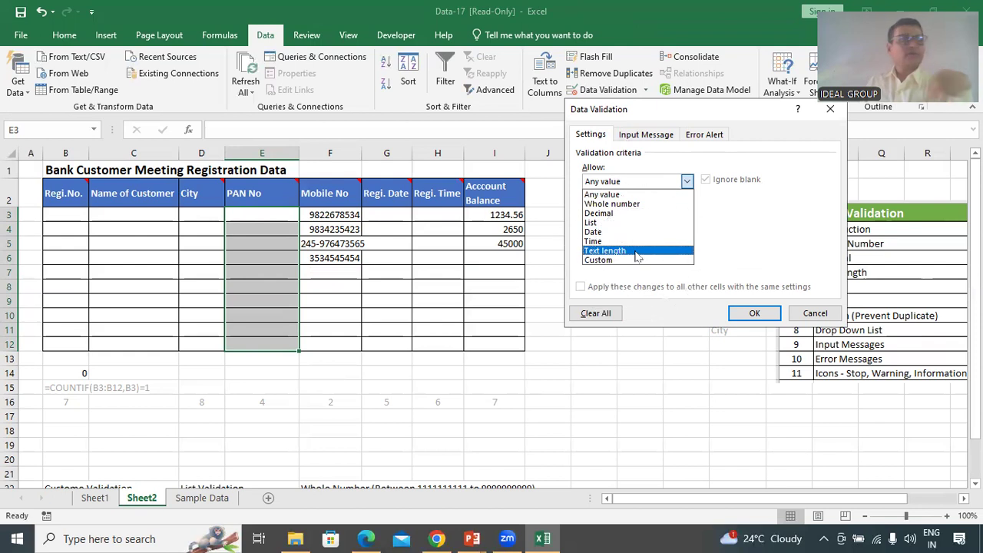
left_click(636, 254)
left_click(755, 312)
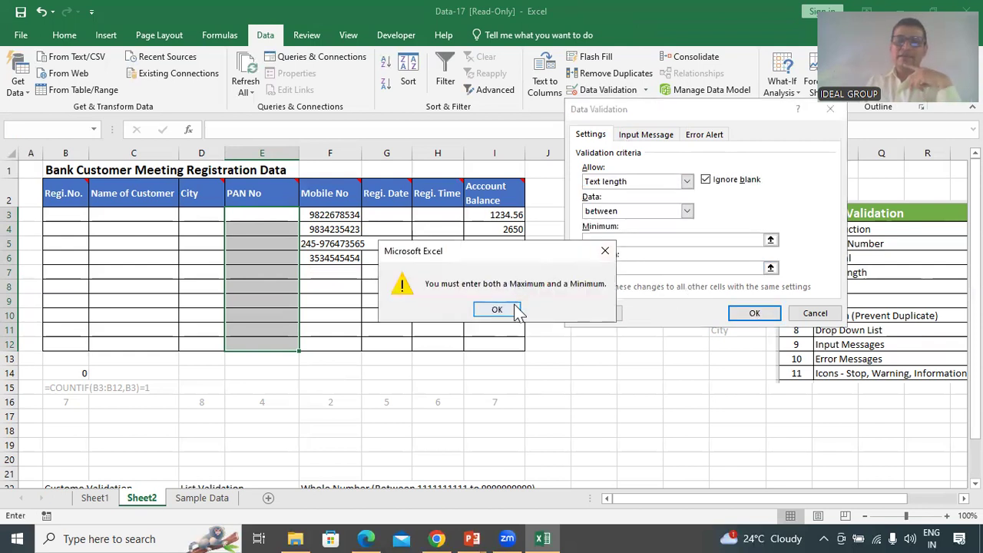
left_click(497, 308)
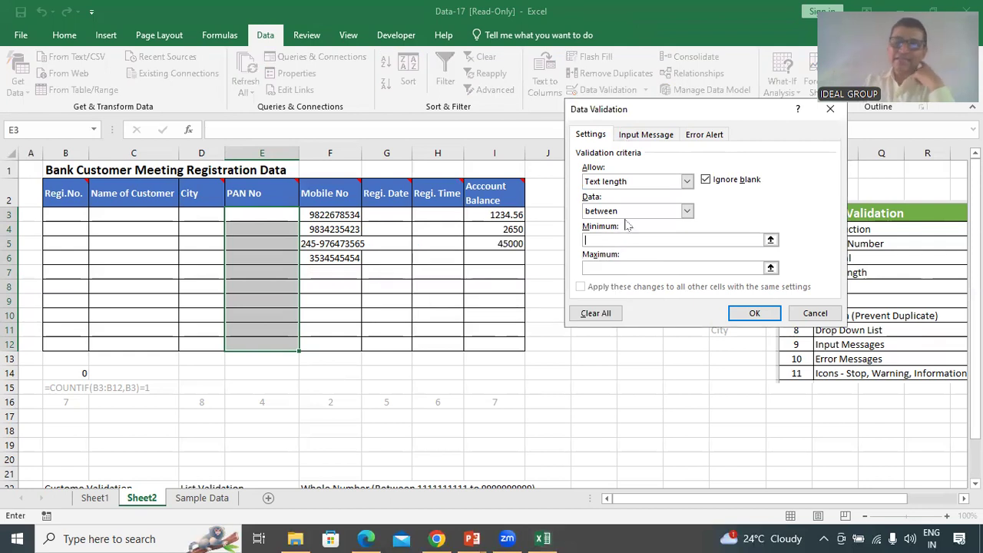
Require the text length to equal 10 and apply the rule
left_click(688, 211)
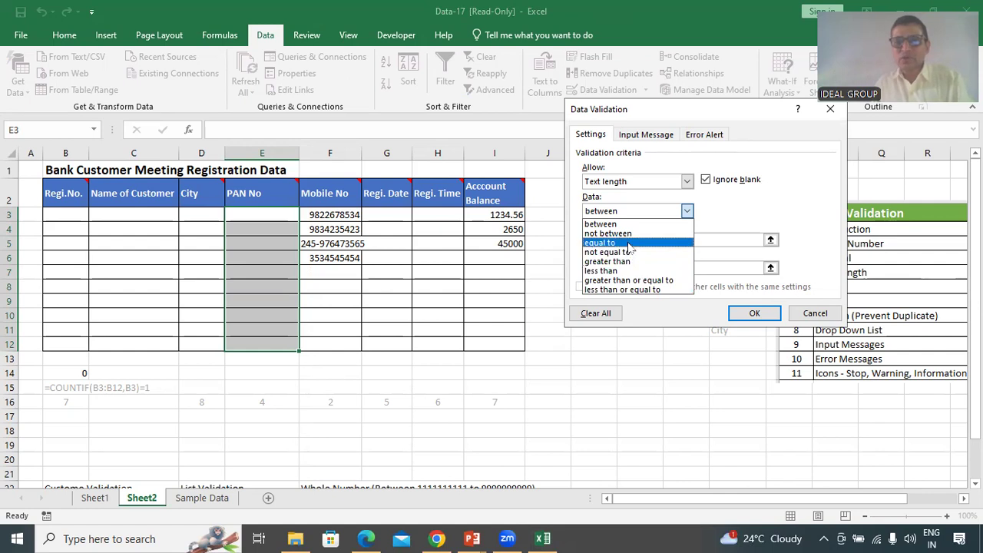
left_click(629, 243)
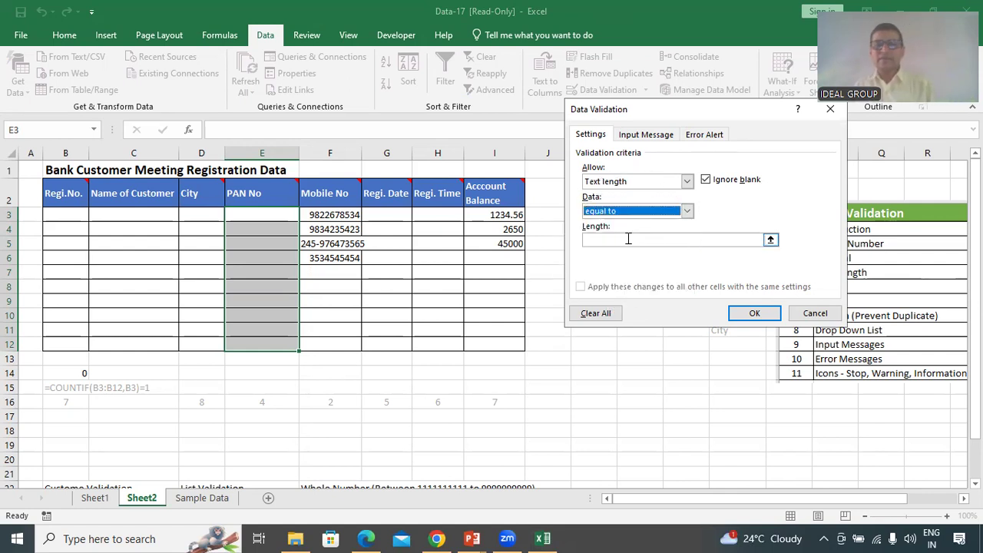
left_click(629, 241)
left_click(593, 254)
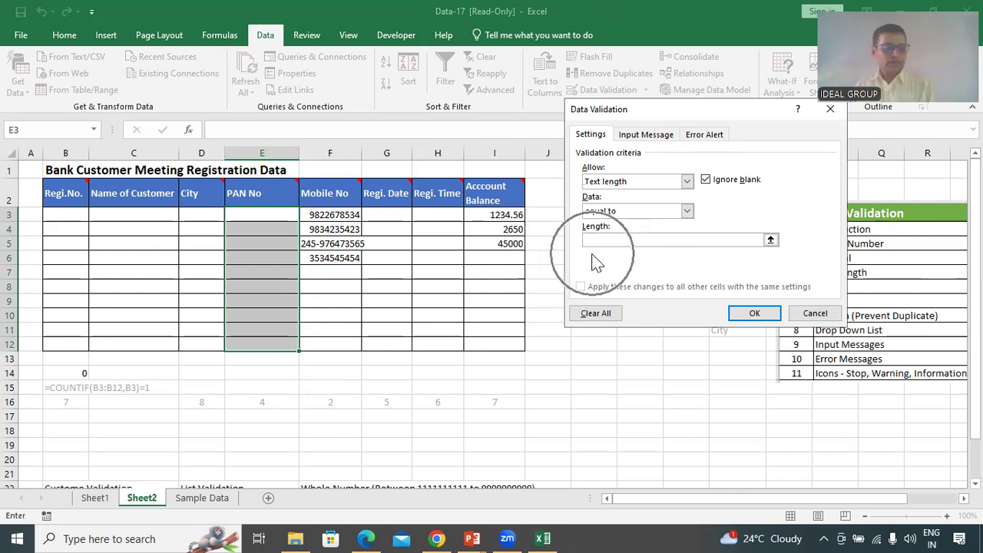
type("10")
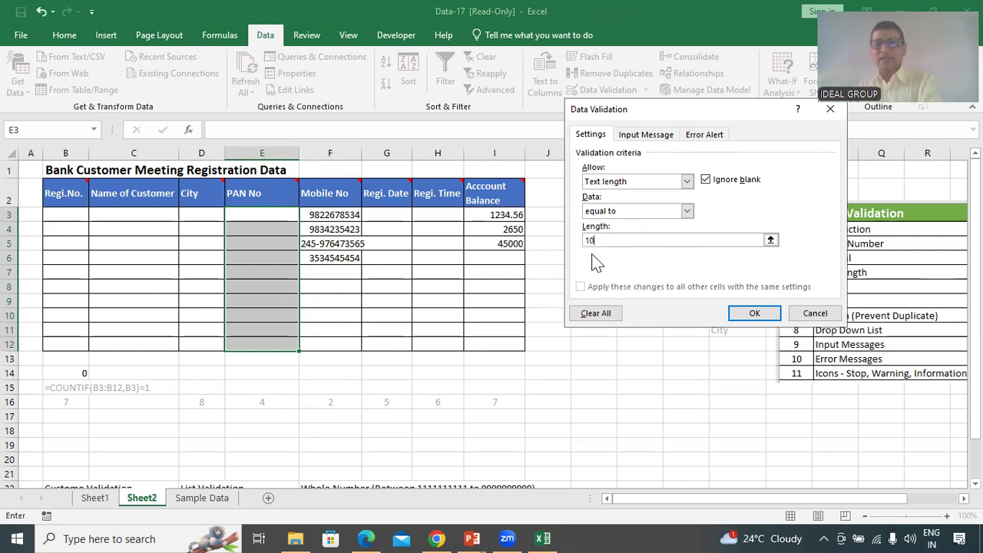
left_click(757, 313)
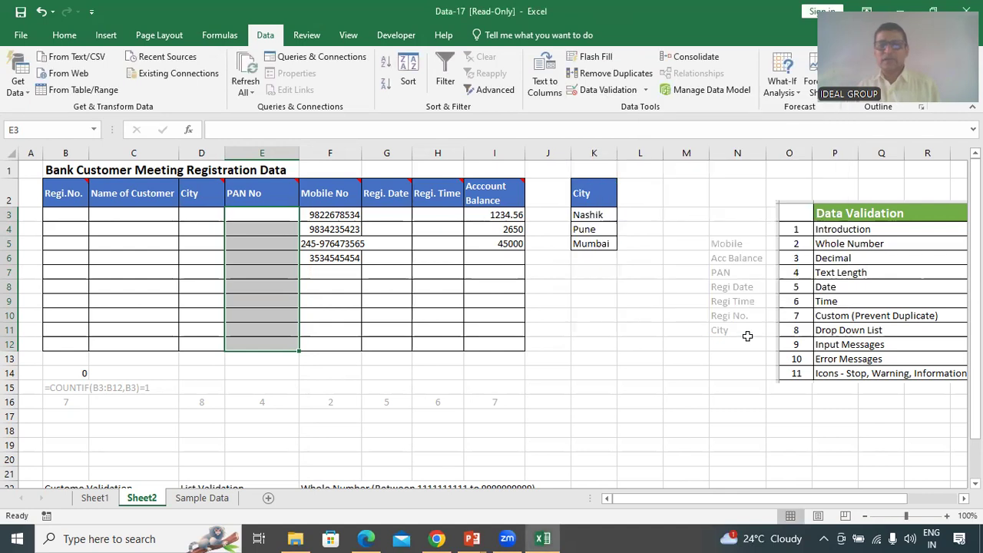
Test E3 with short entries sfdf and 324, which are rejected
left_click(257, 272)
left_click(253, 218)
type("sfdf")
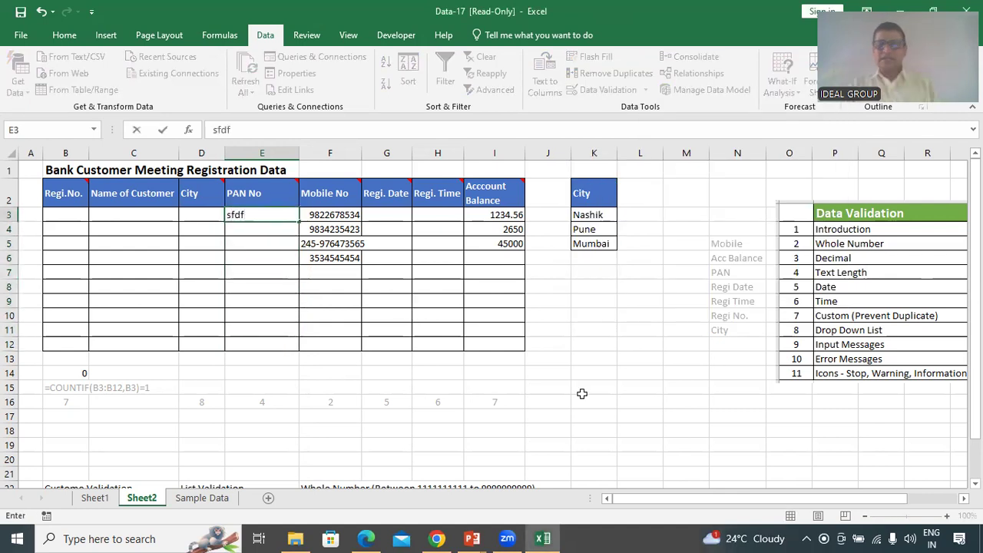
key("Return")
key("Return")
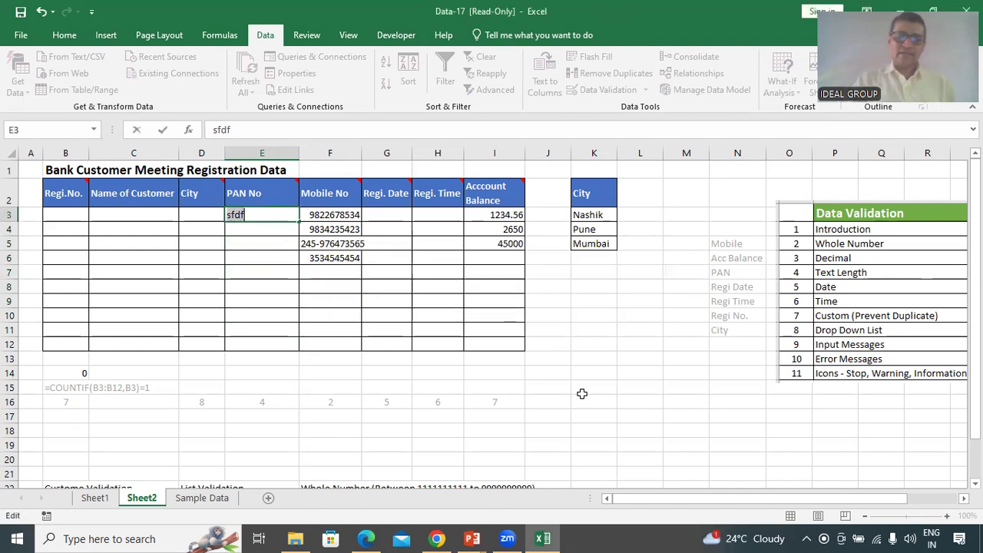
type("324")
key("Return")
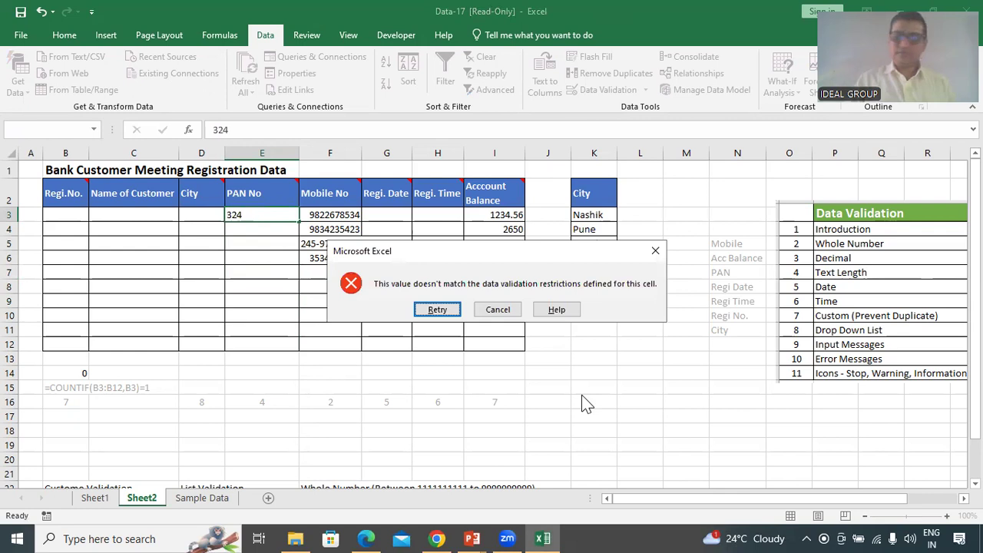
key("Return")
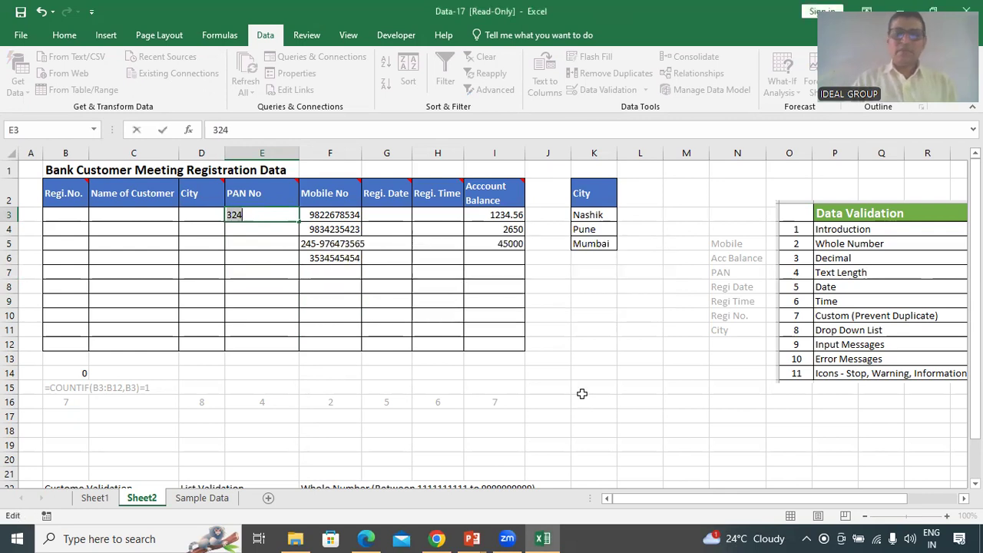
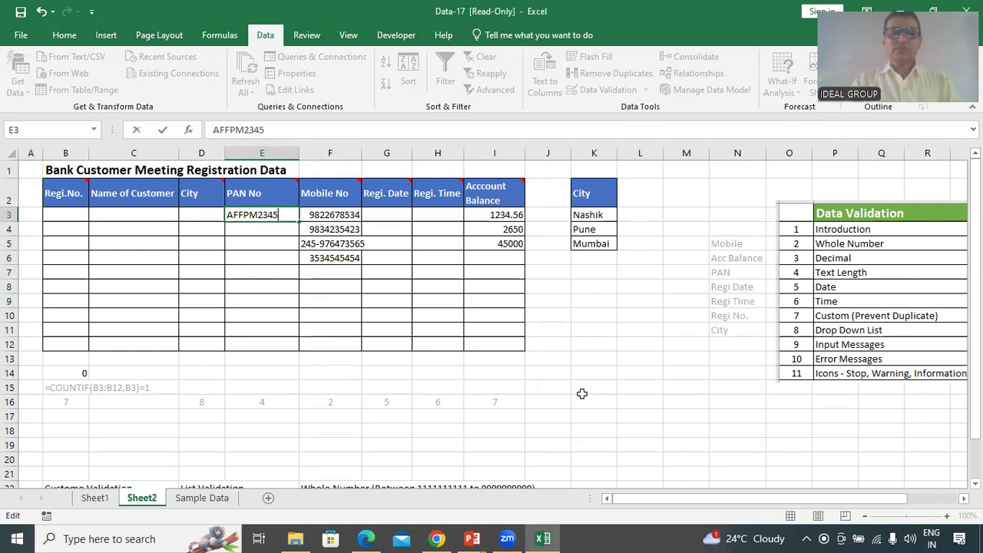
Enter AFFPM23458P in E3, then remove the extra digit to get AFFPM2345P
key("Return")
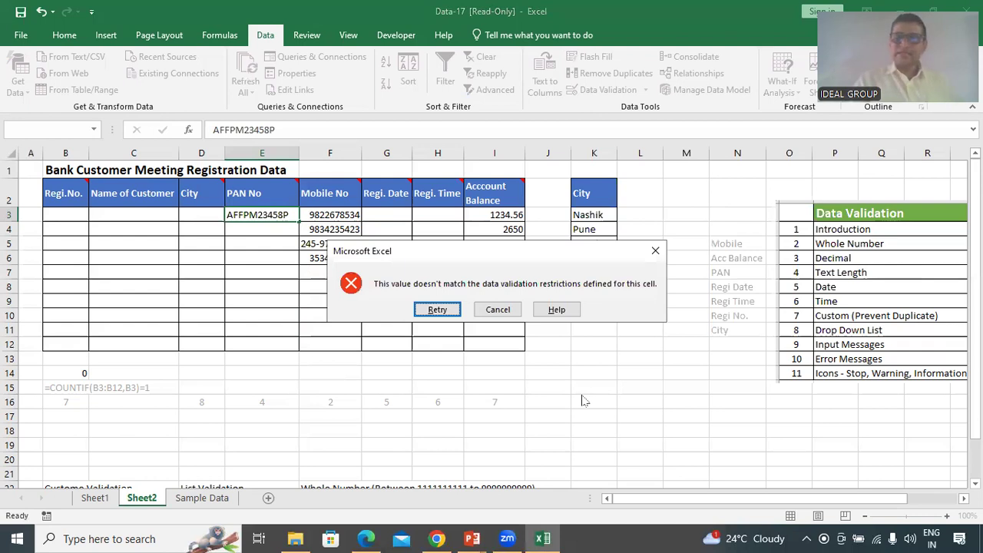
key("Return")
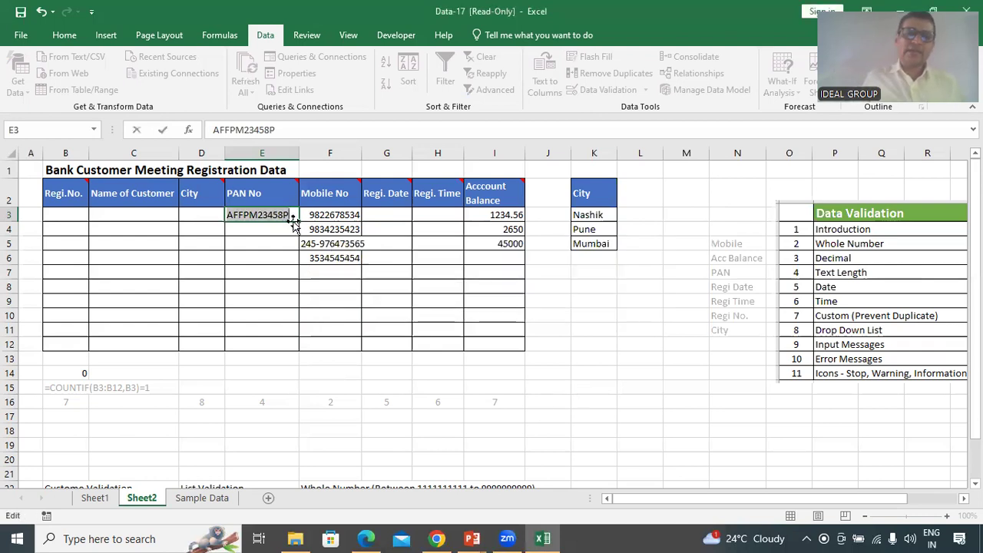
left_click(286, 216)
key("BackSpace")
key("Return")
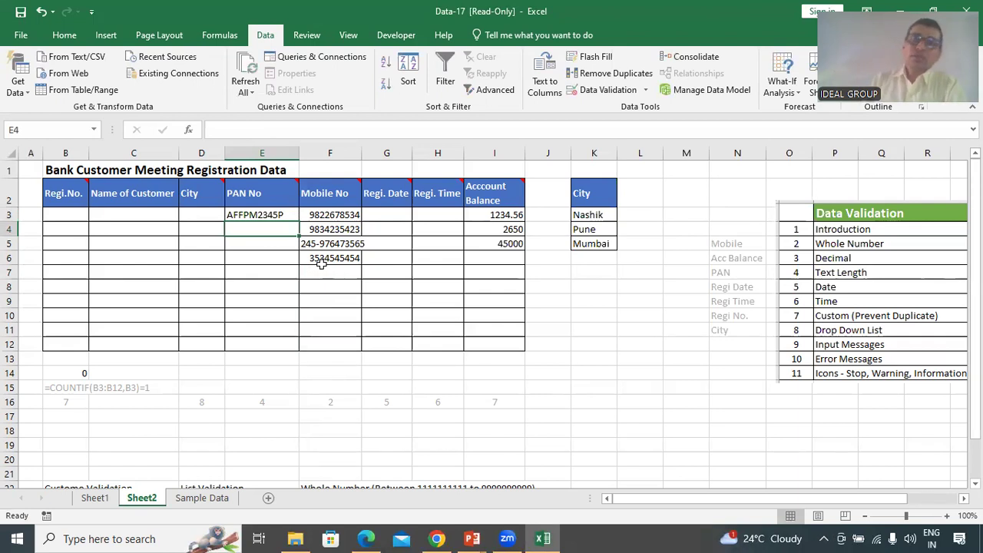
Try the too-short PAN DFG in E4 and discard it when rejected
type("DFG")
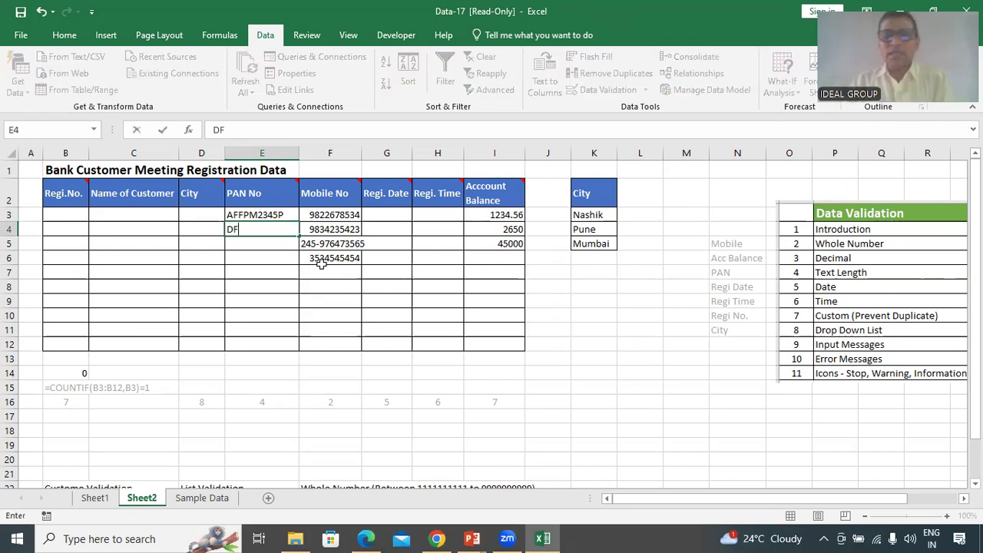
key("Return")
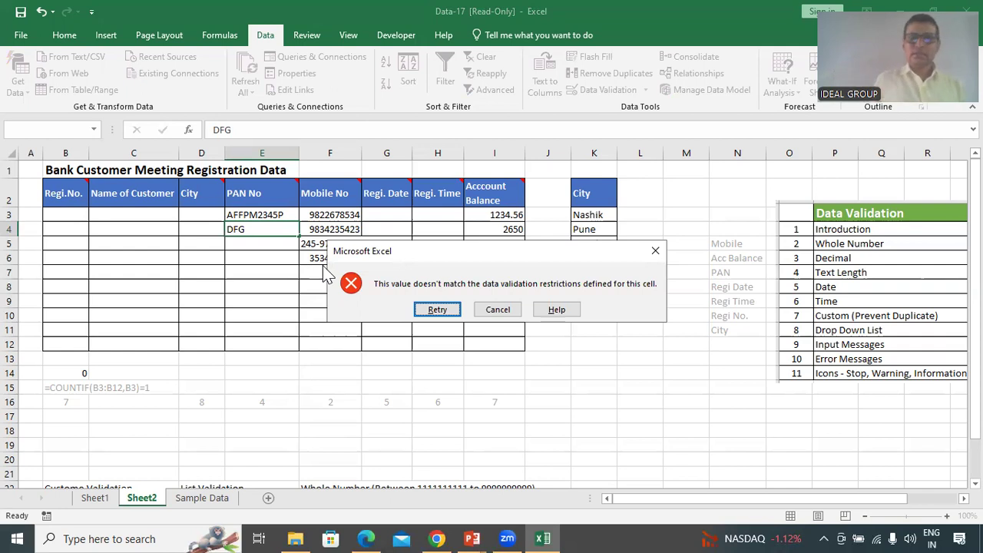
left_click(513, 313)
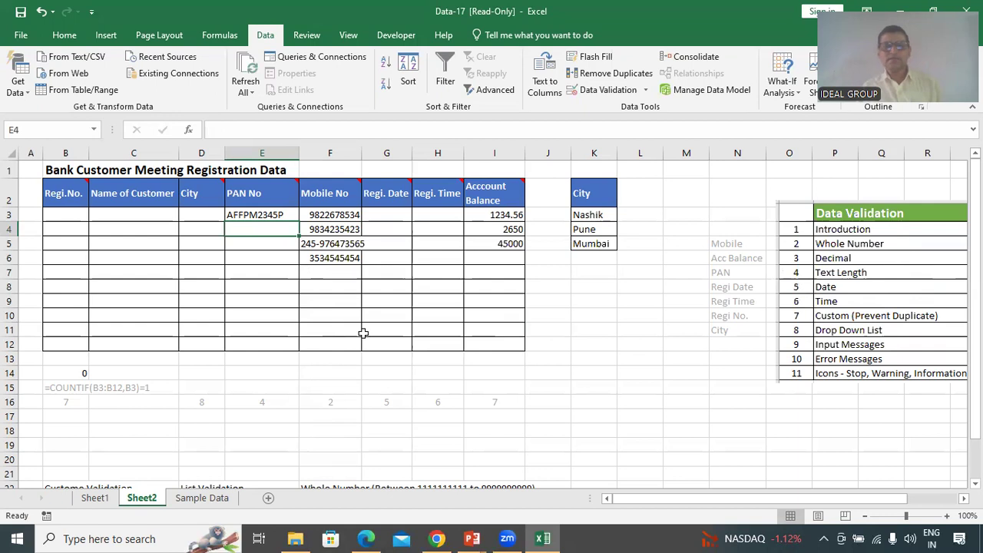
Open Data Validation for the Regi. Date cells G3:G12 and expand the Allow list
left_click_drag(385, 210, 380, 341)
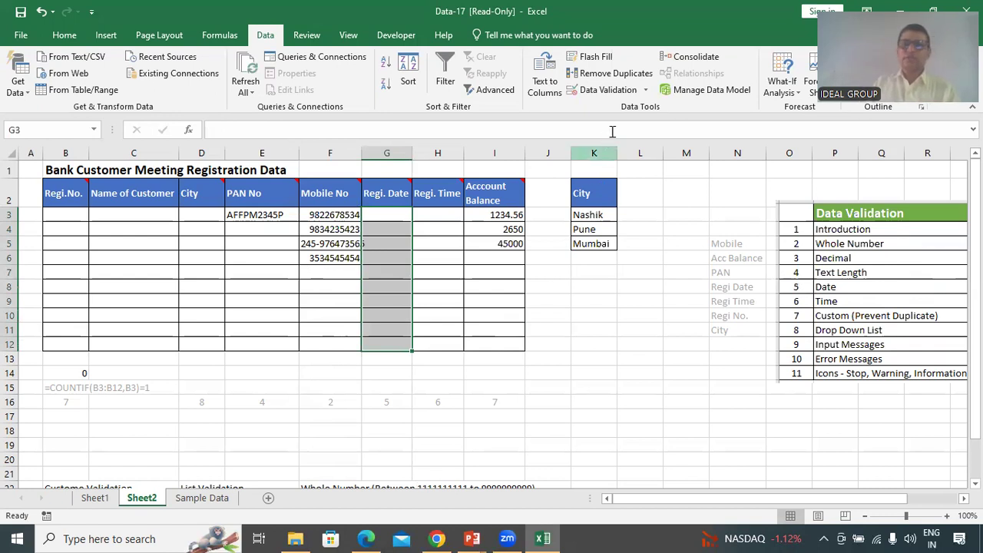
left_click(614, 90)
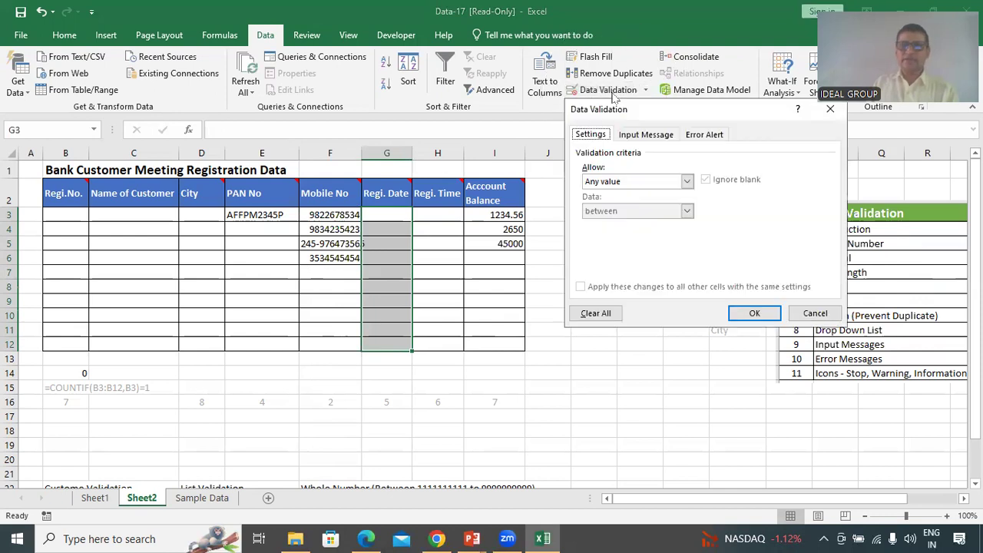
left_click(686, 184)
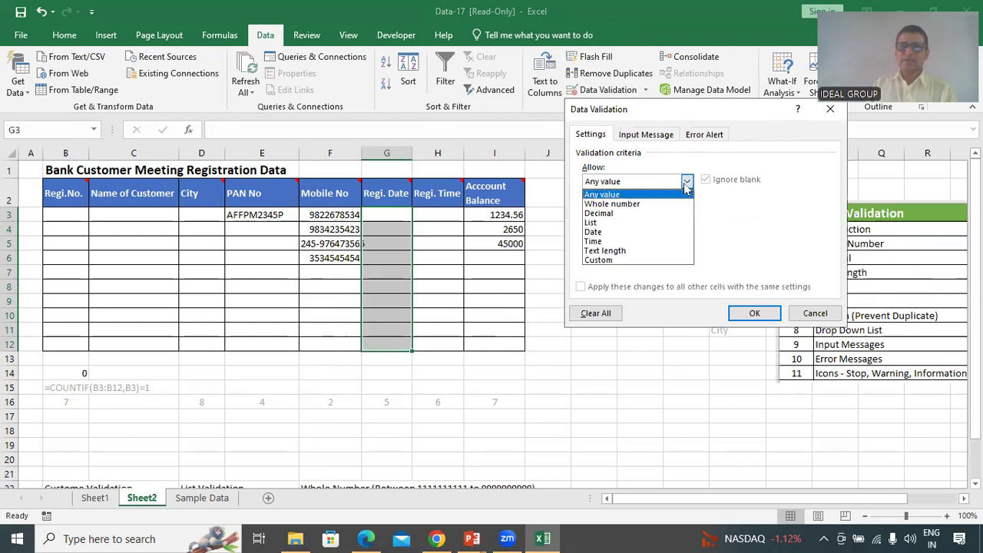
Choose Date as the allowed type for Regi. Date cells G3:G12 and view the comparison options
left_click(624, 232)
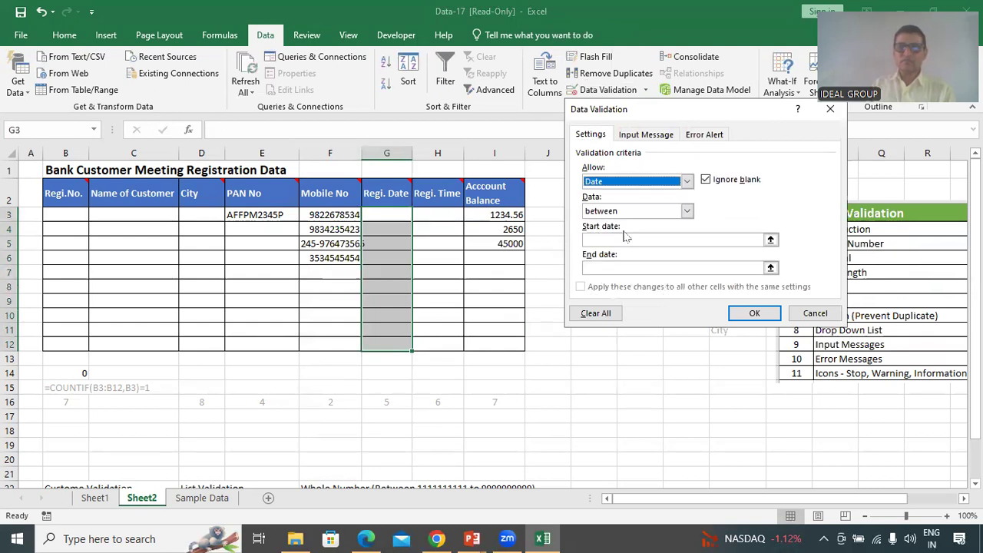
left_click(687, 214)
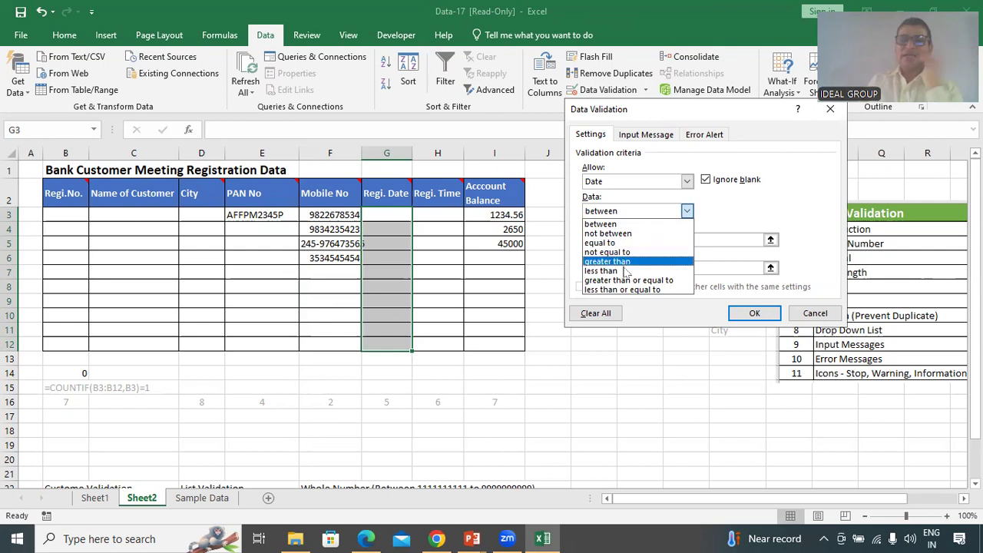
Require Regi. Date entries to be greater than or equal to =TODAY() and apply the rule
left_click(679, 288)
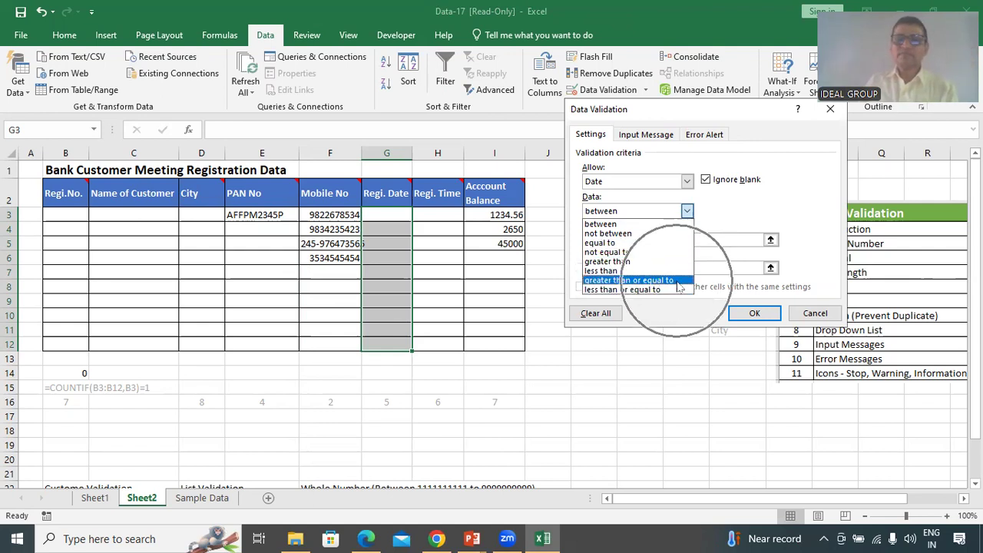
left_click(603, 238)
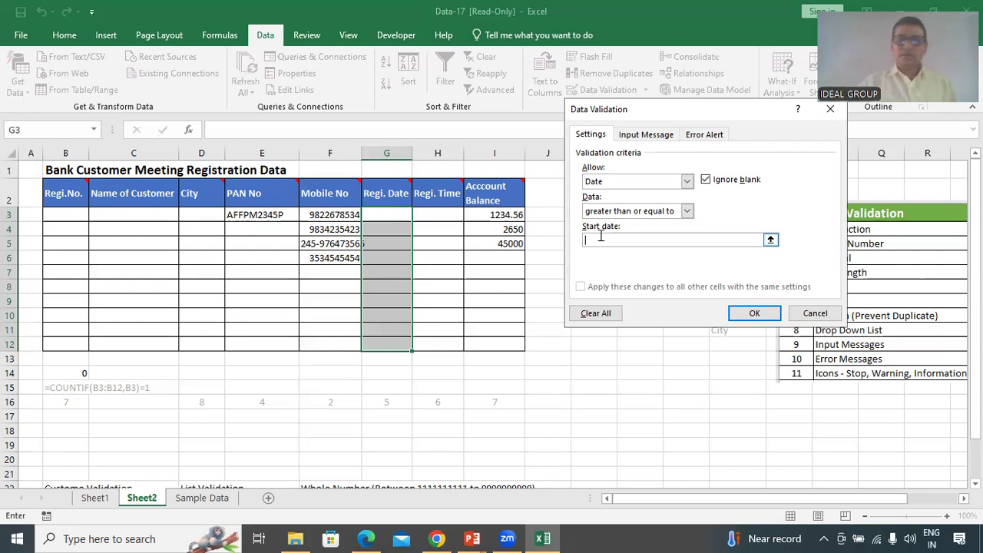
type("=")
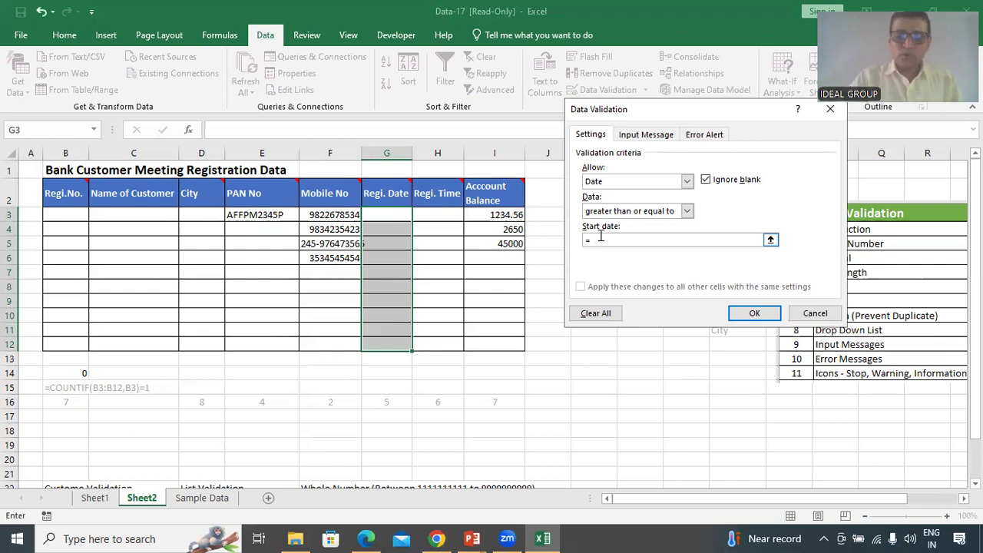
type("TODAY()")
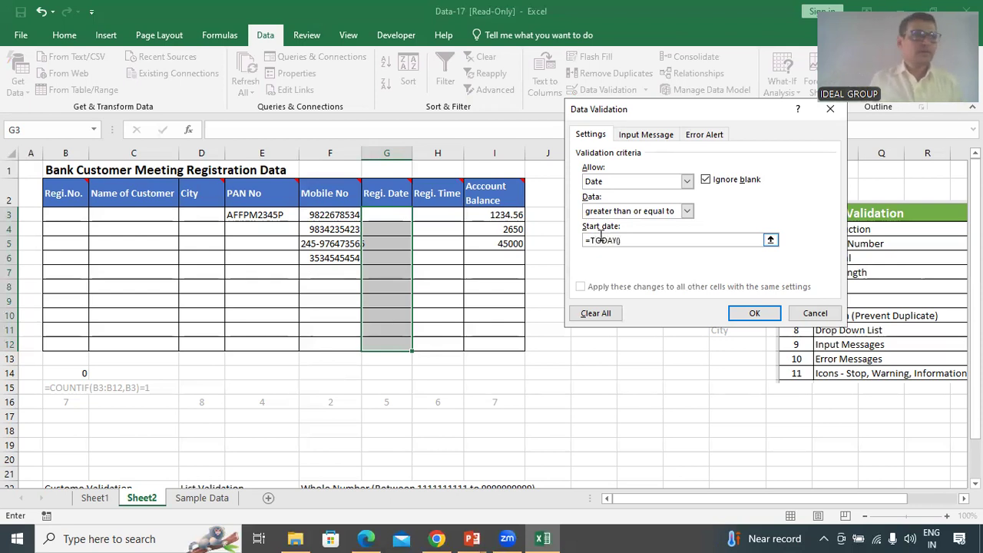
left_click(756, 314)
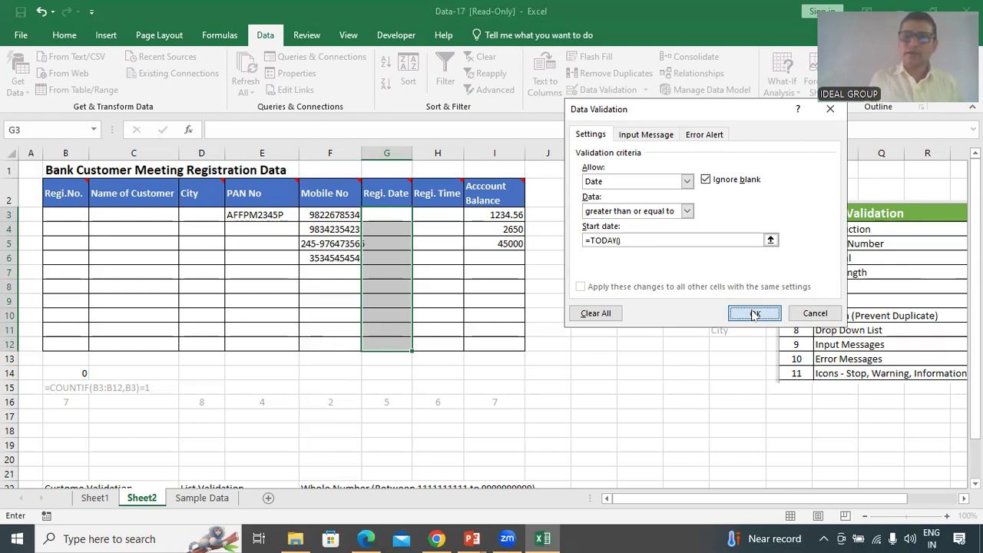
Test the rule by entering the past date 1/8/24 in G3, then retry after rejection
left_click(386, 215)
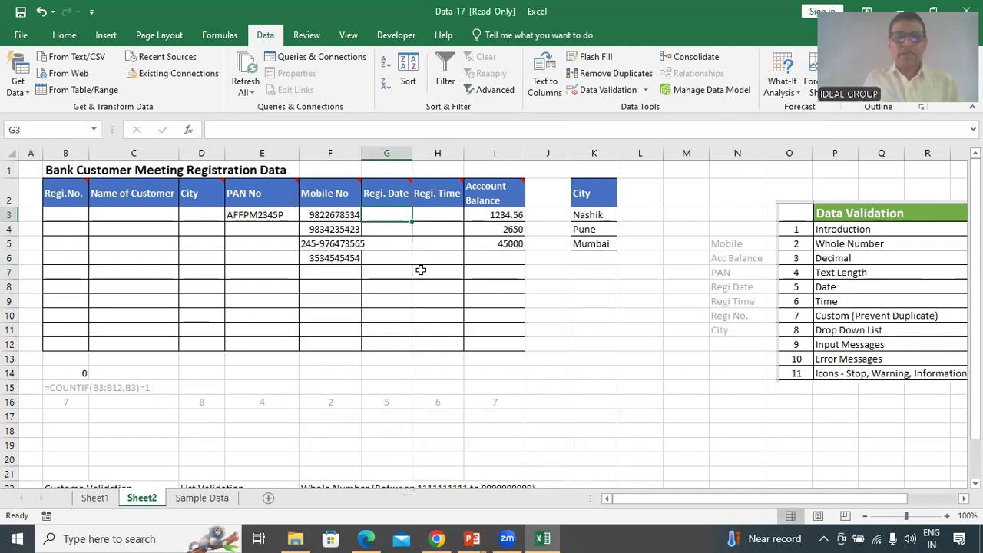
type("1/8/24")
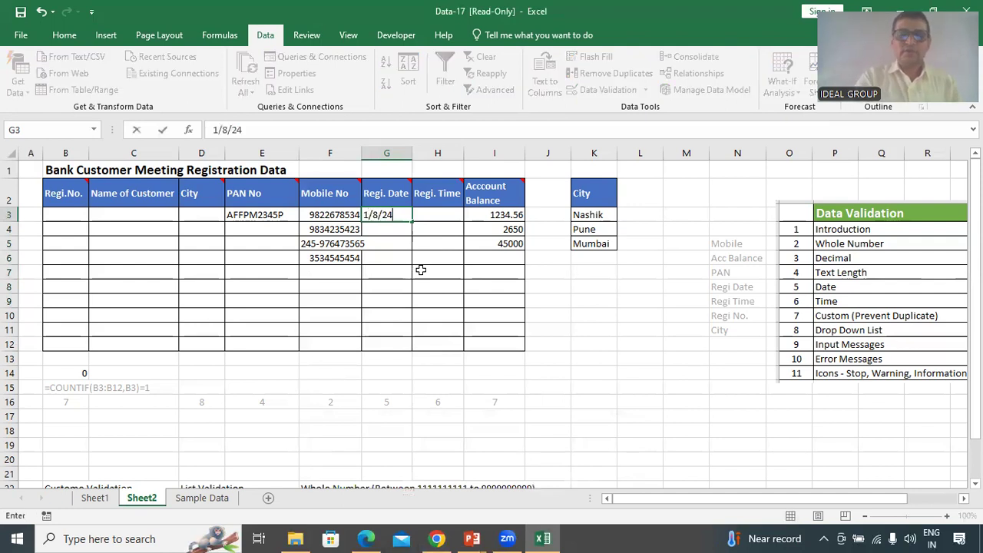
key("Return")
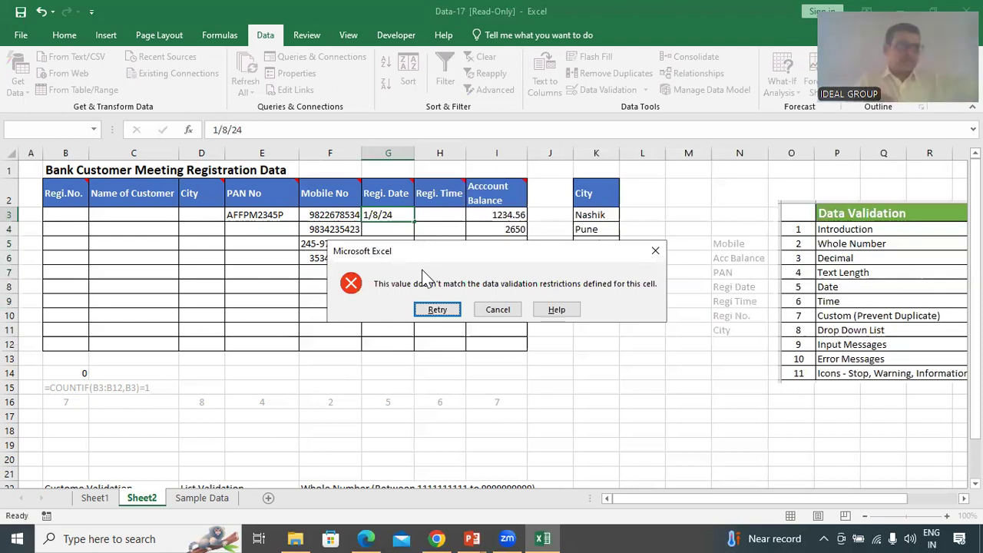
key("Return")
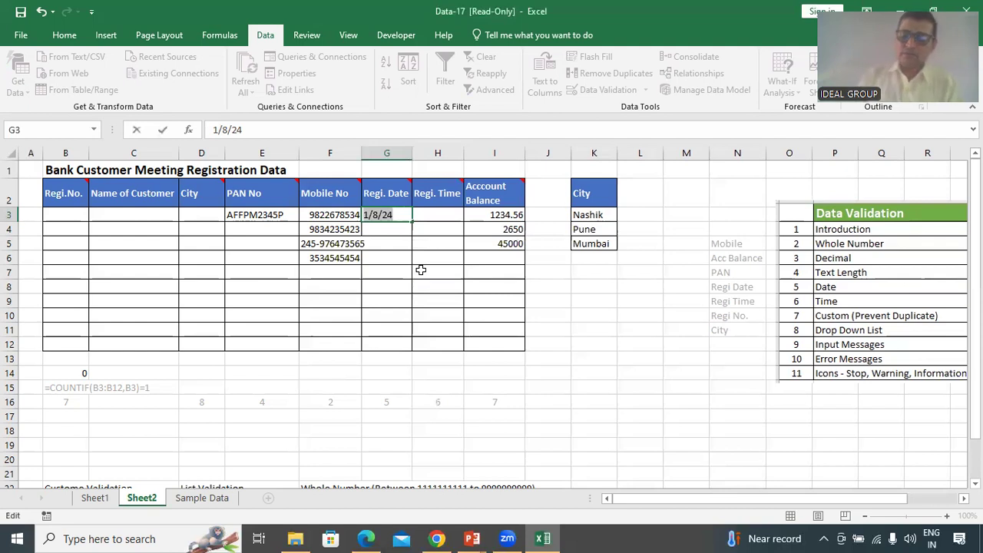
Correct G3 to 29/8/24, then enter 30/8/24 in G4 and 10/10/24 in G5
key("Left")
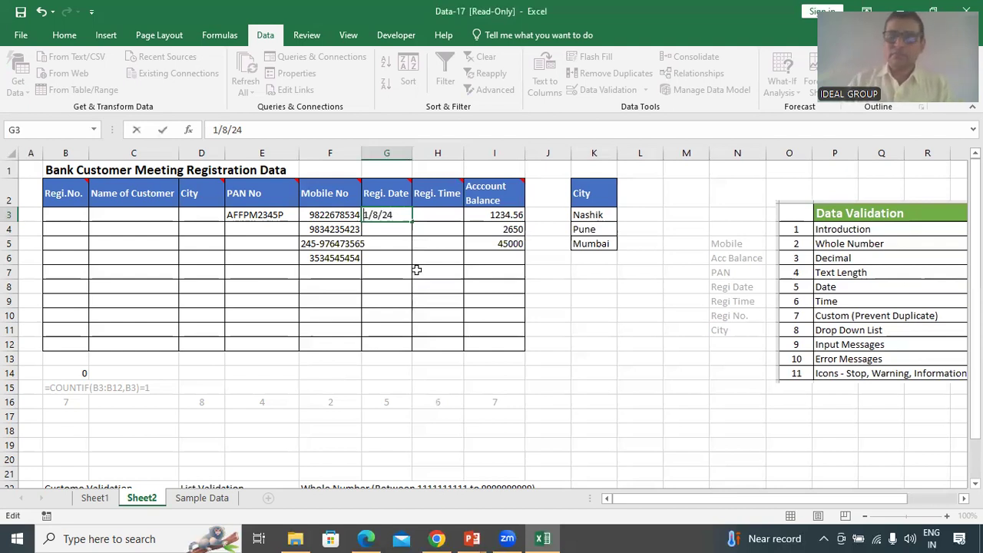
key("Delete")
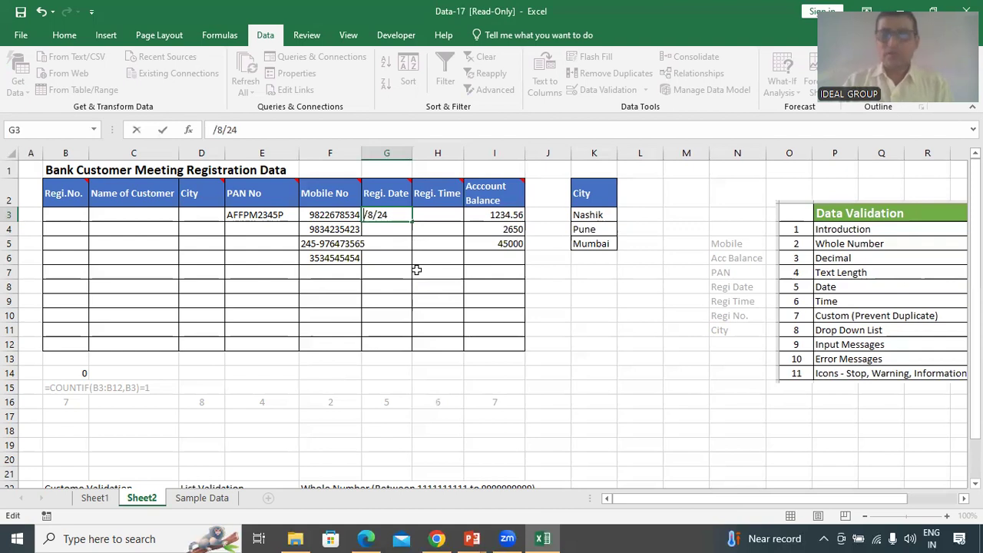
type("29")
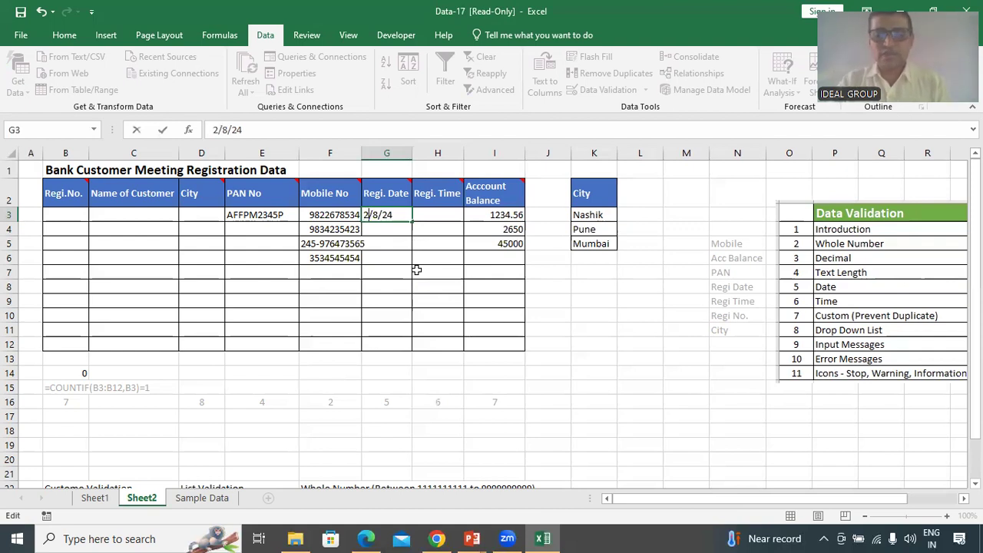
key("Return")
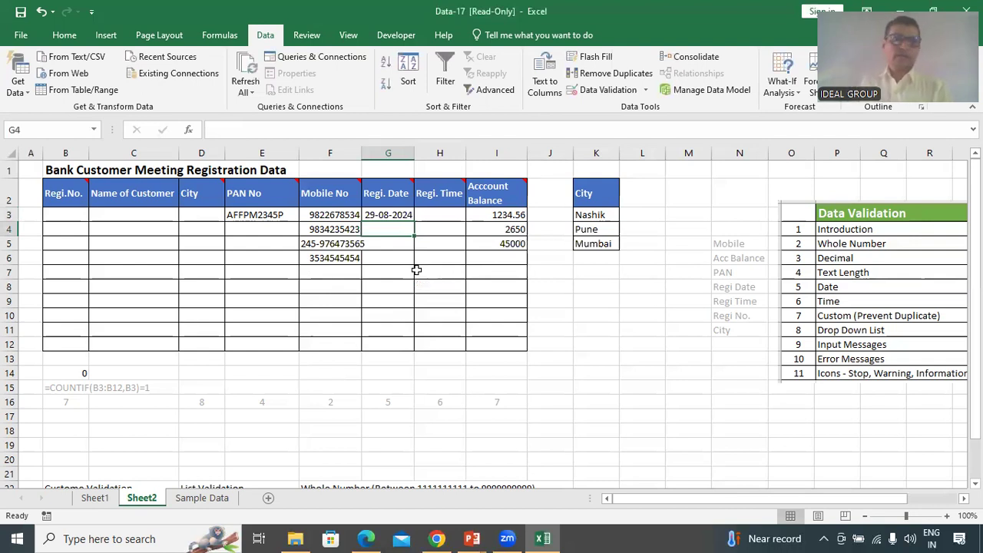
type("30/")
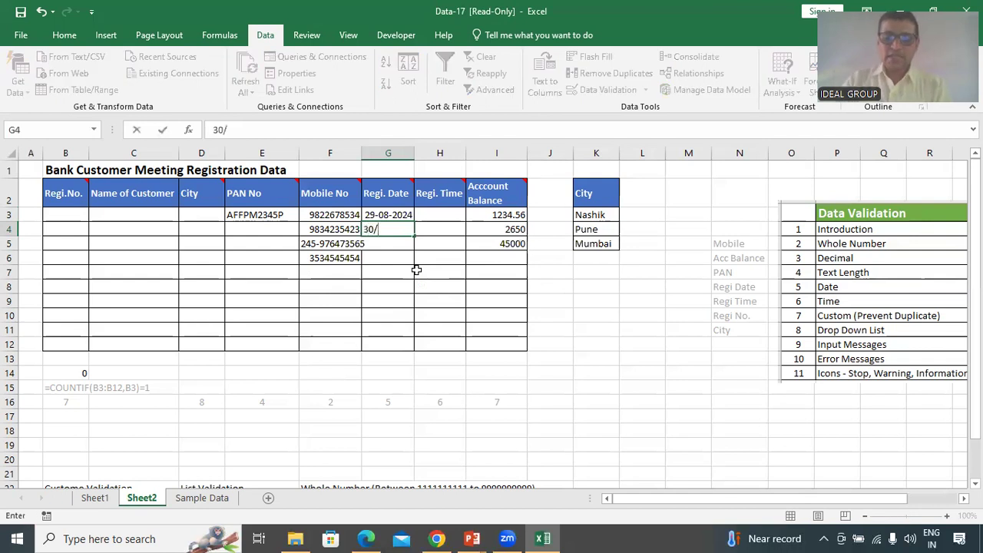
type("8/24")
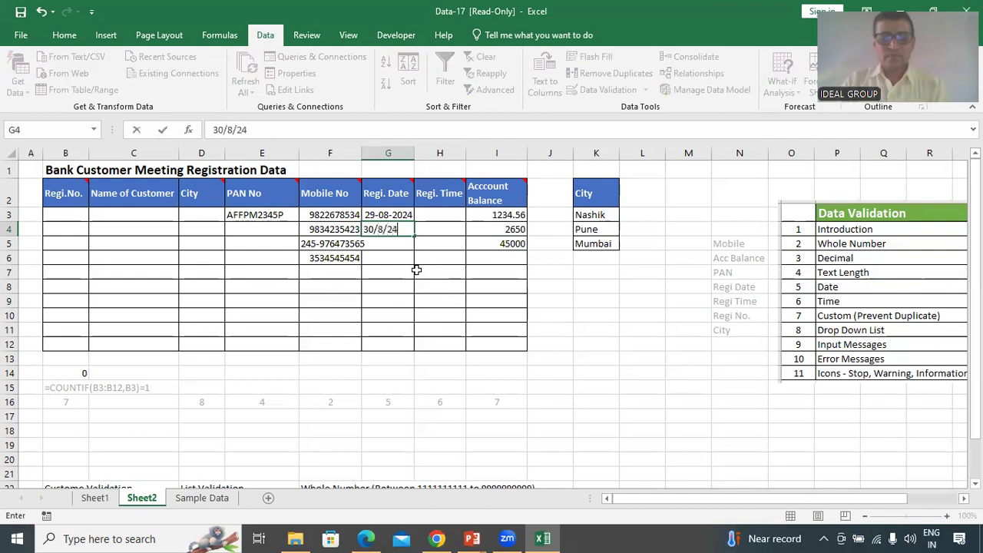
key("Return")
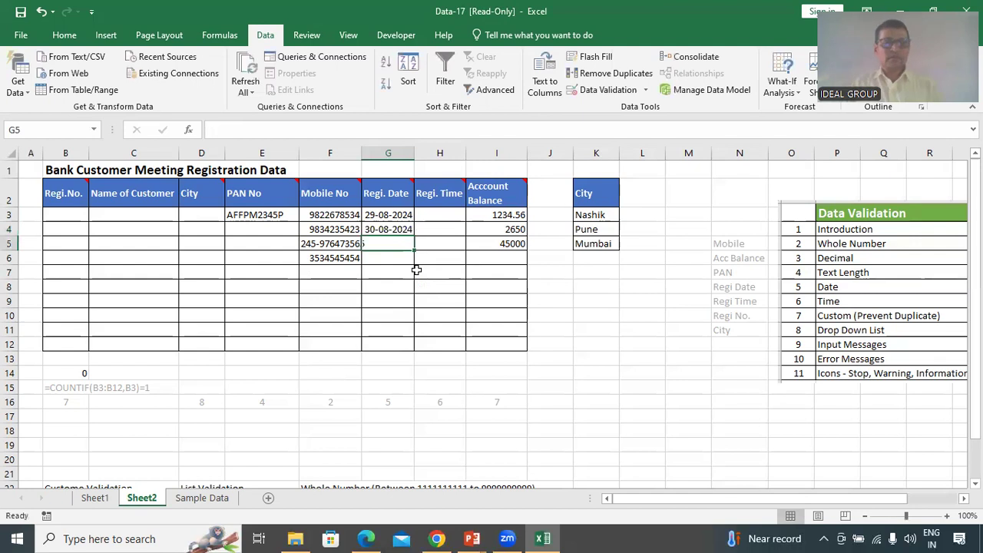
type("10/10")
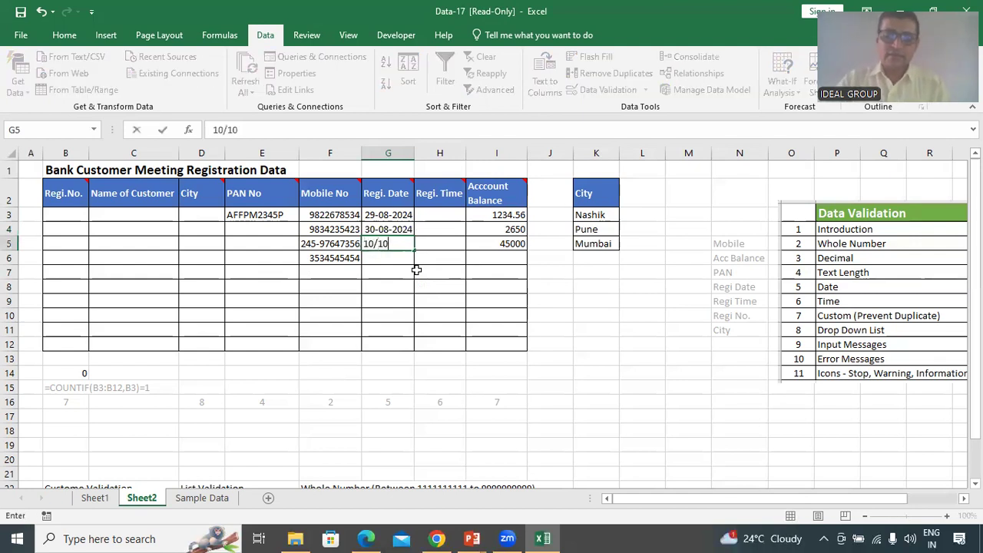
type("/24")
key("Return")
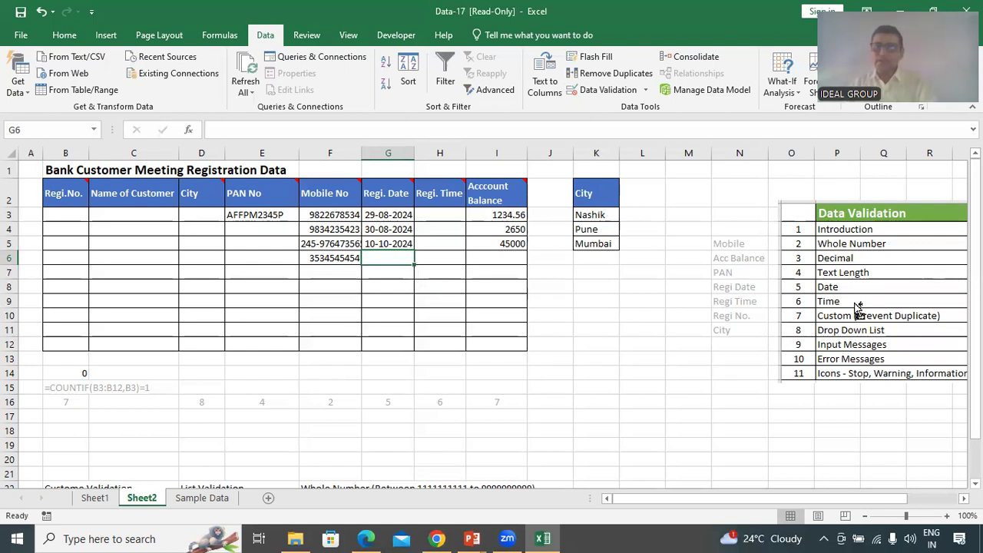
Select the Regi. Time cells H3 through H12
left_click_drag(442, 216, 444, 346)
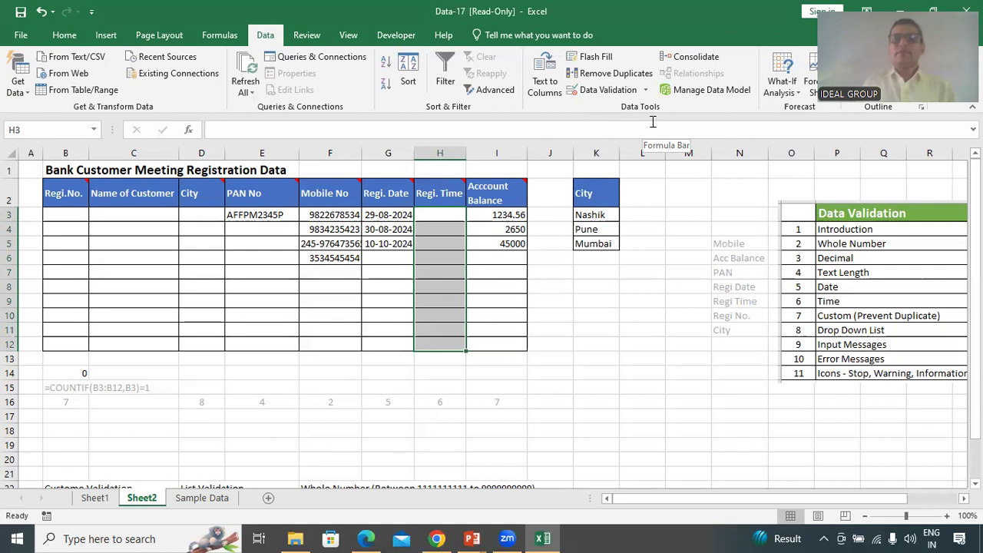
In Data Validation, allow Time for H3:H12 with the 'not between' condition
left_click(611, 90)
left_click(607, 107)
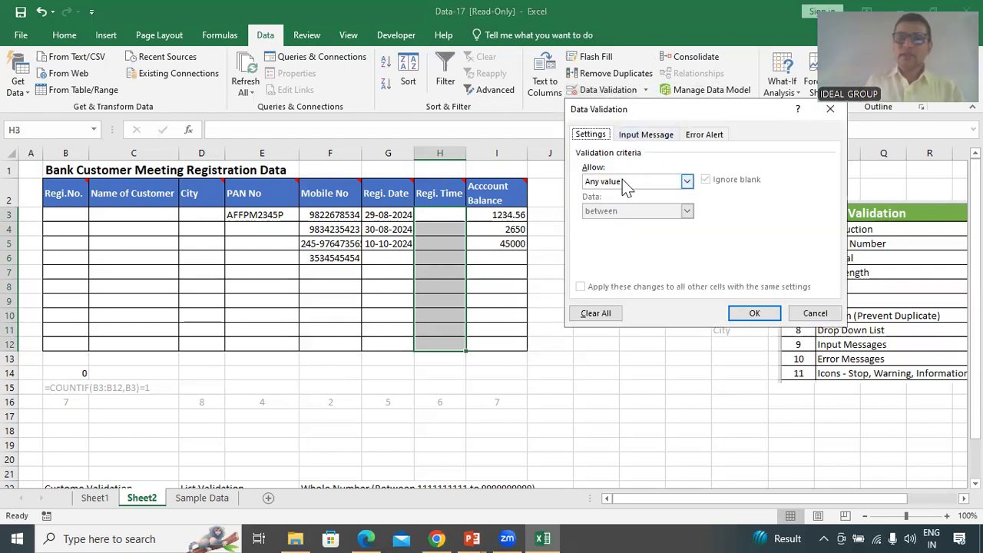
left_click(687, 182)
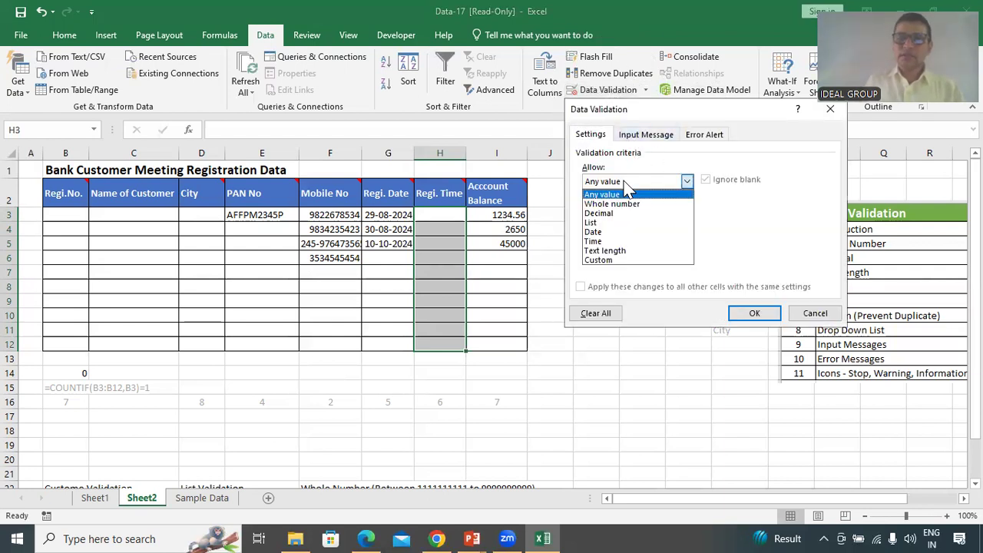
left_click(619, 241)
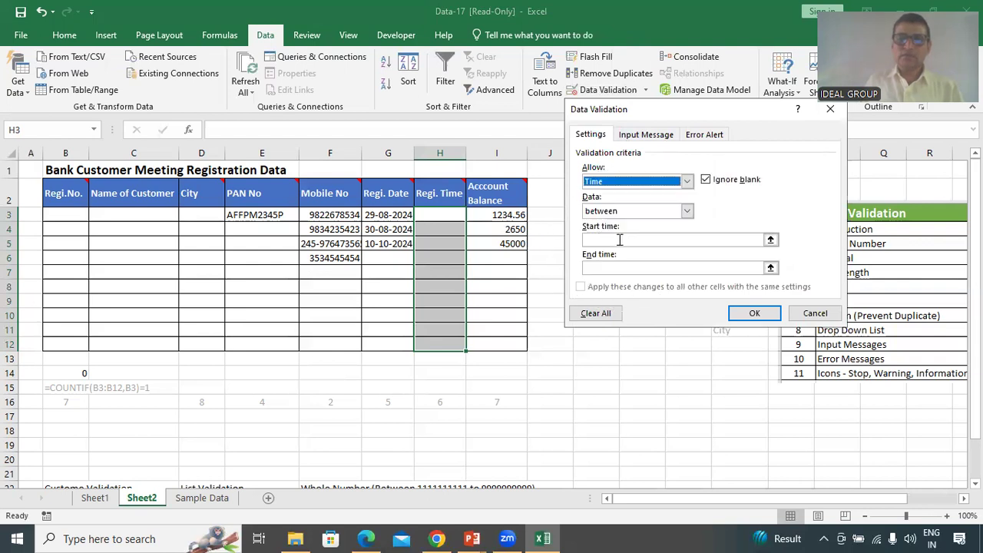
left_click(645, 211)
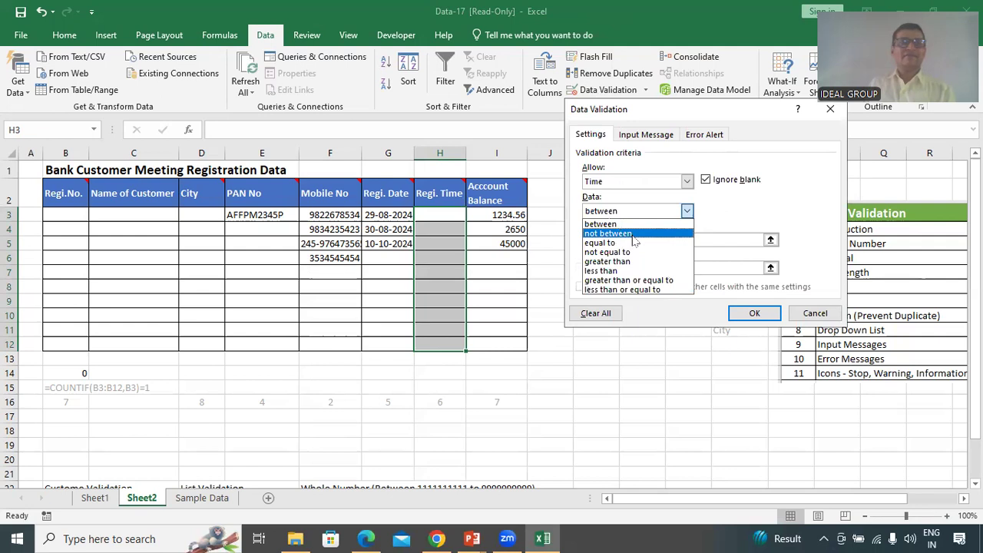
left_click(632, 234)
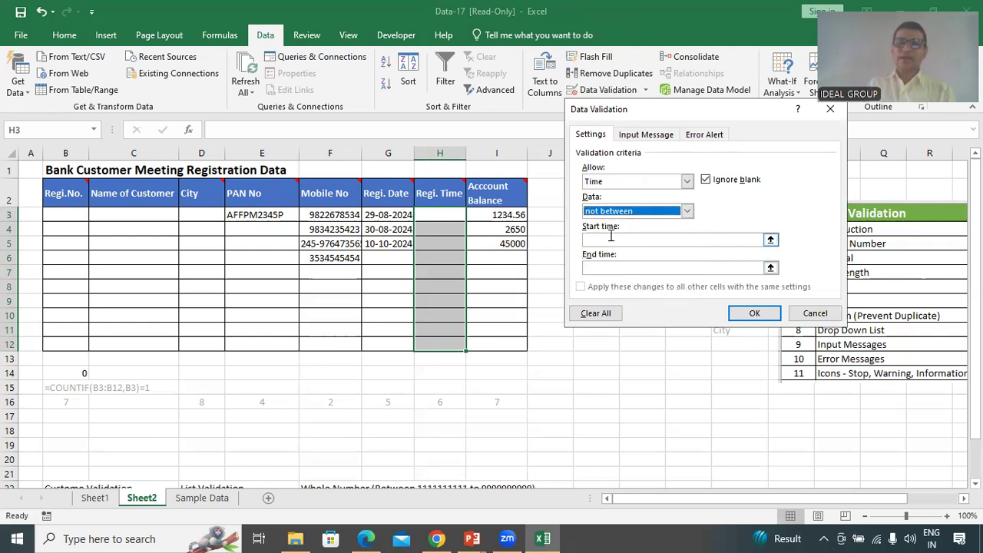
Enter 13:00:00 as the start time and 15:00:00 as the end time
left_click(613, 241)
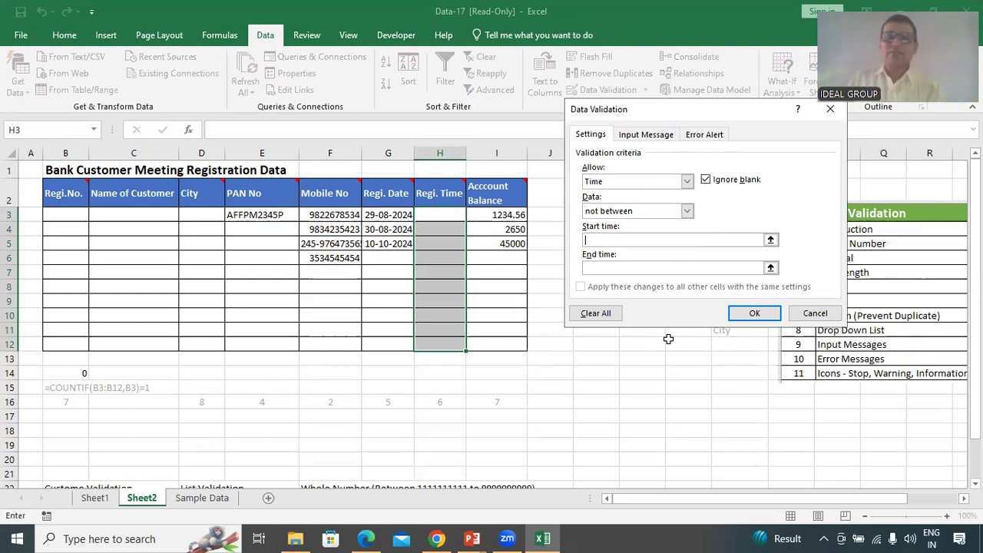
type("13")
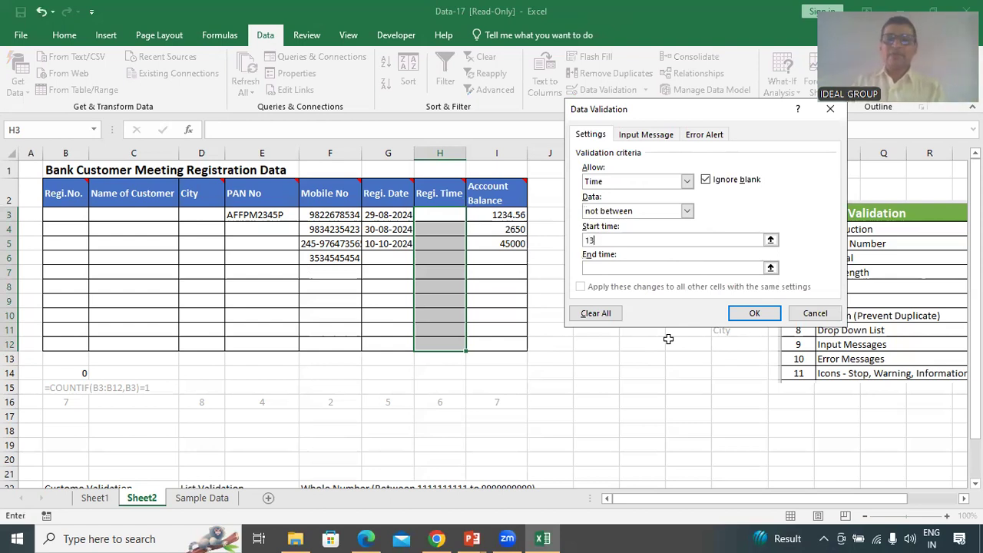
type(":")
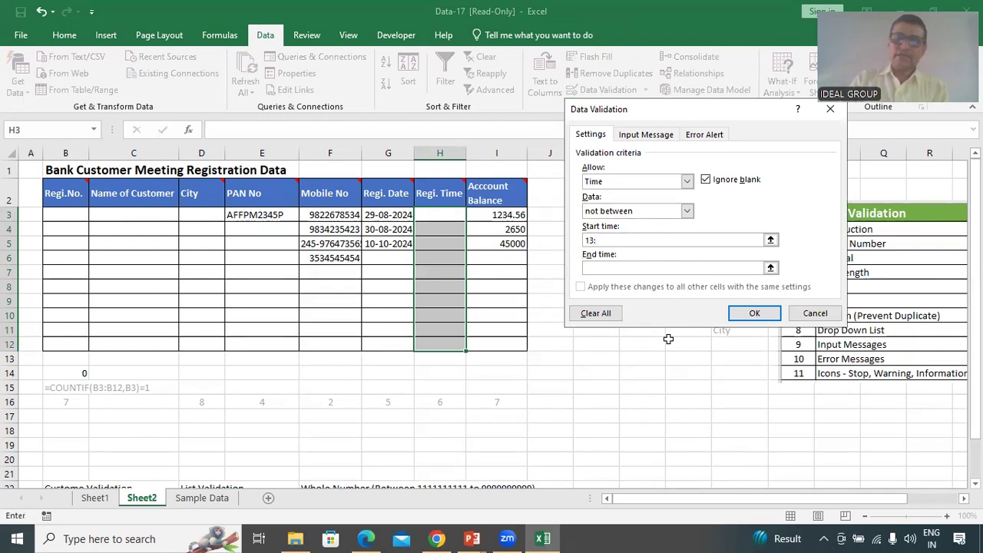
type("00:")
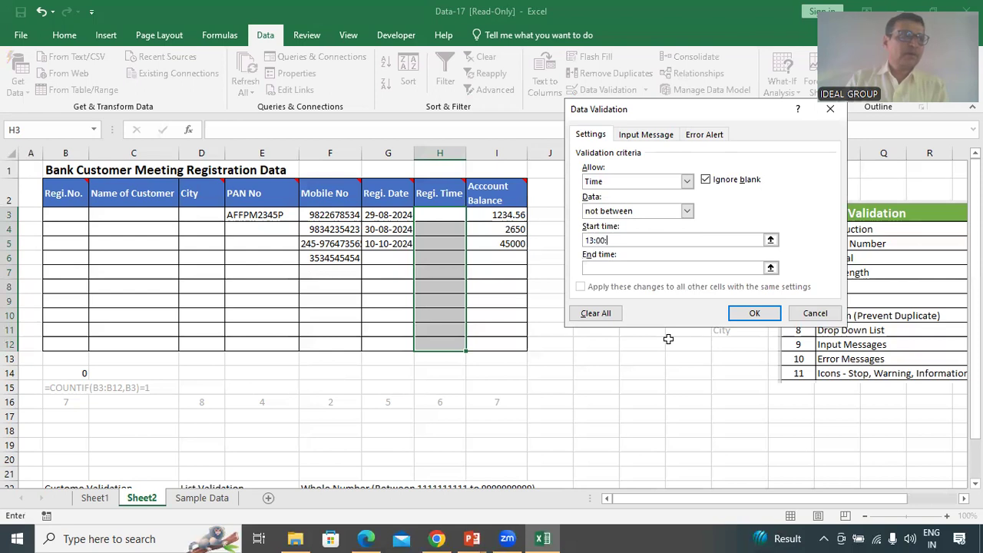
type("00")
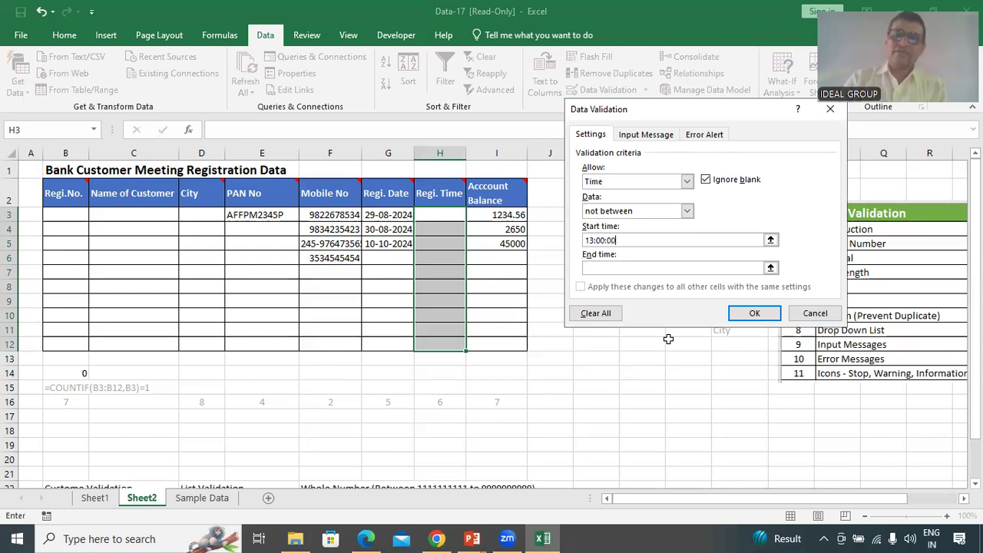
left_click(623, 265)
type("15:")
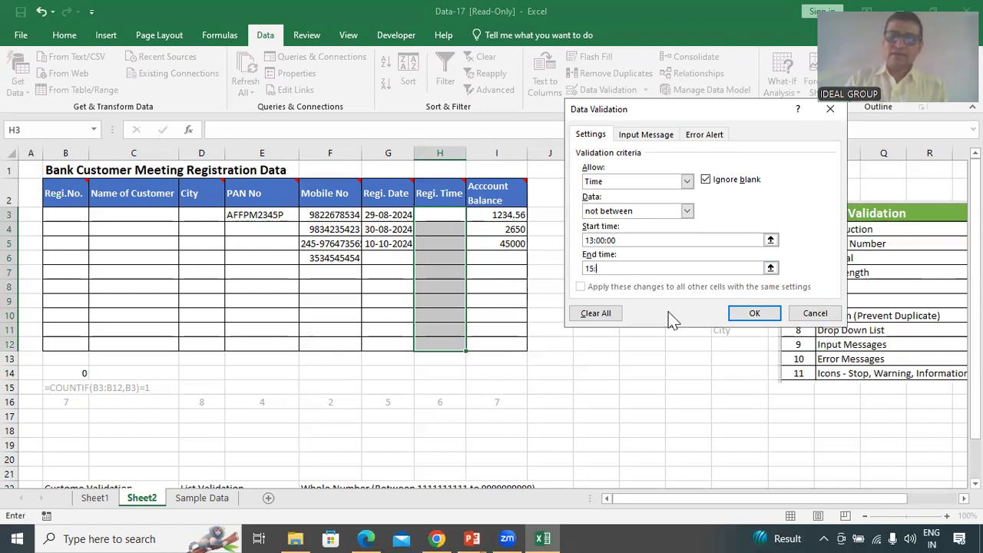
type("00:00")
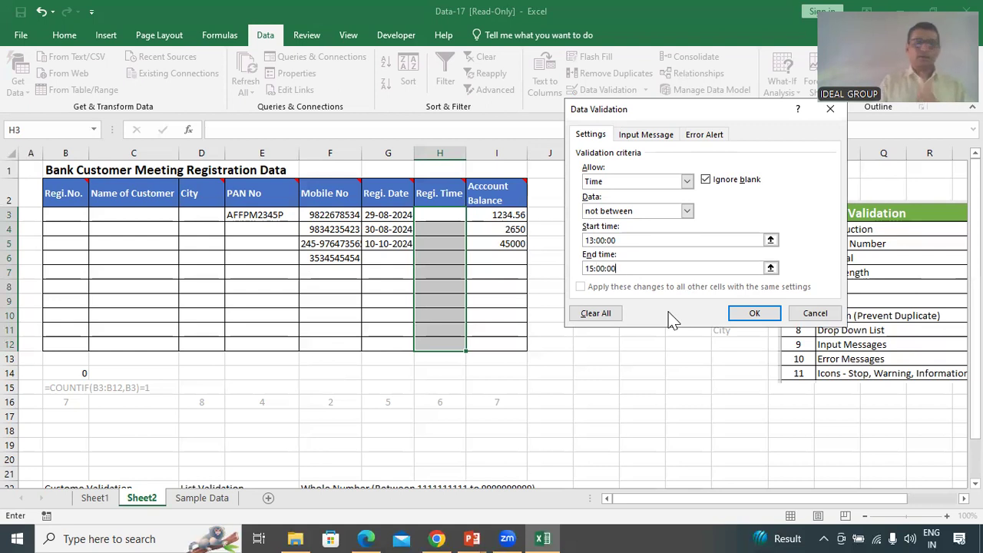
Apply the time rule and enter 10.12 in H3
left_click(753, 318)
left_click(452, 215)
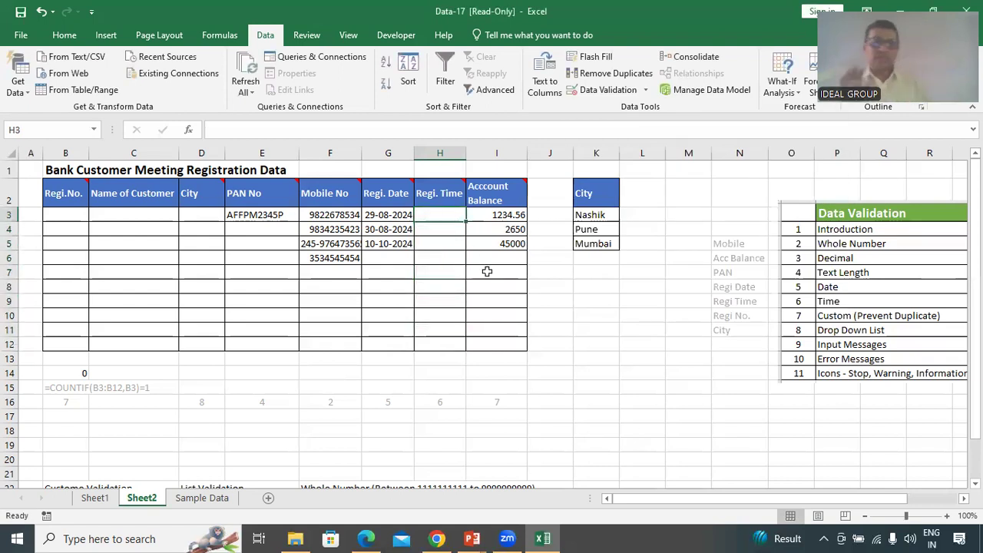
type("1")
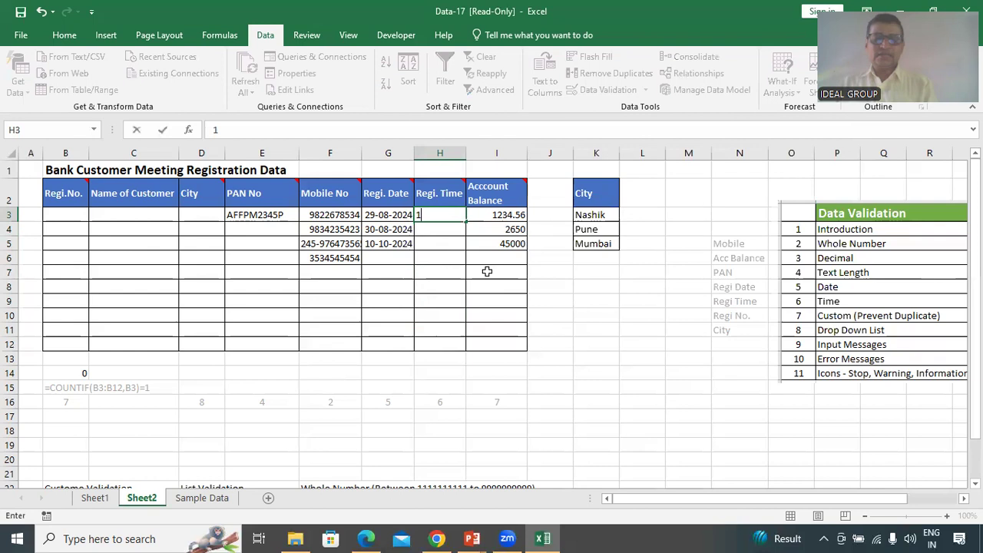
type("0.12")
key("Return")
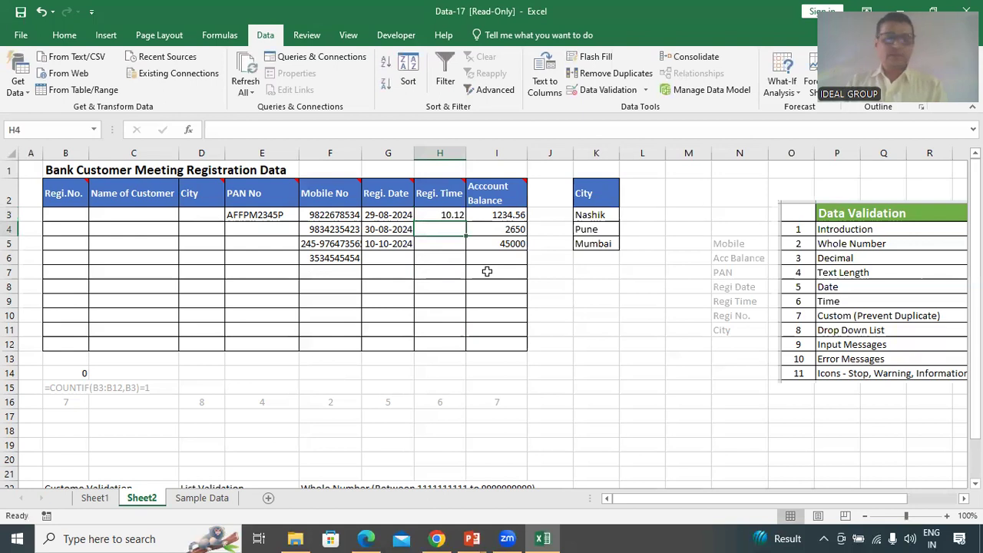
Try 13:40 in H4, retry with 13 after the rejection, then clear H4
type("1")
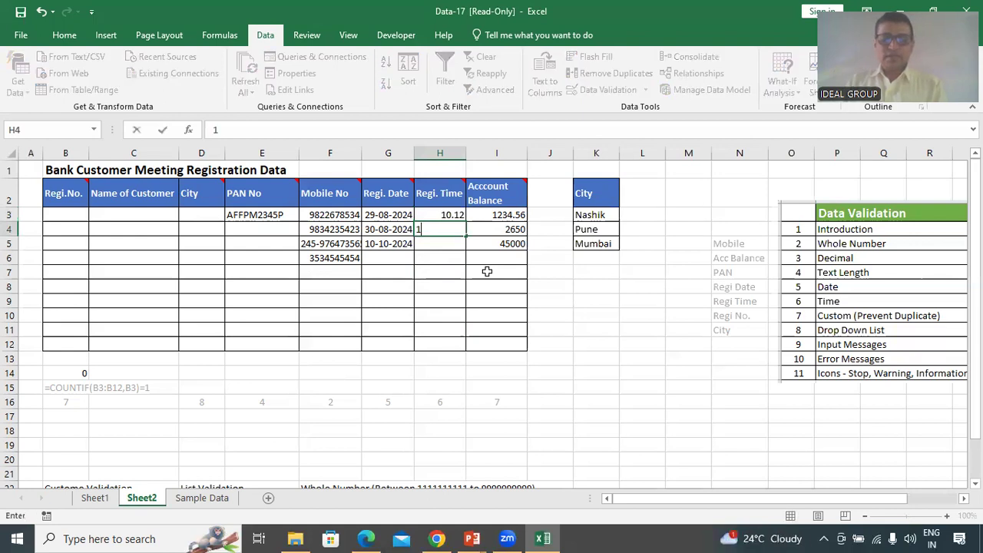
type("3:40")
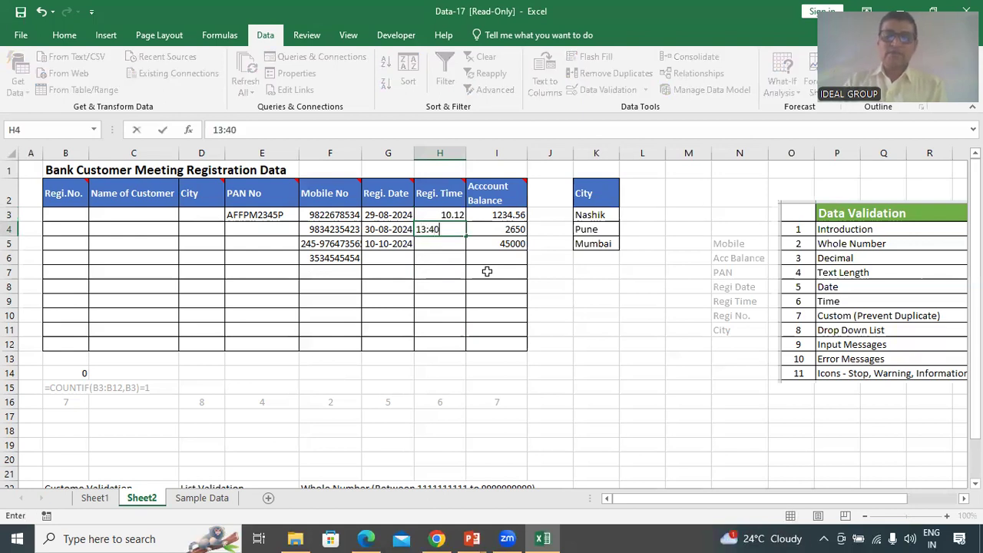
key("Return")
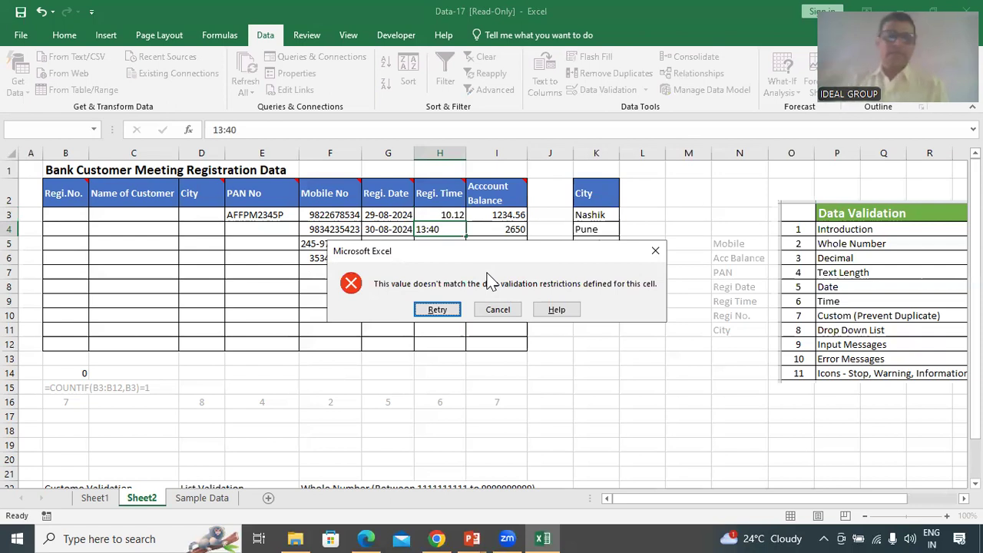
key("Return")
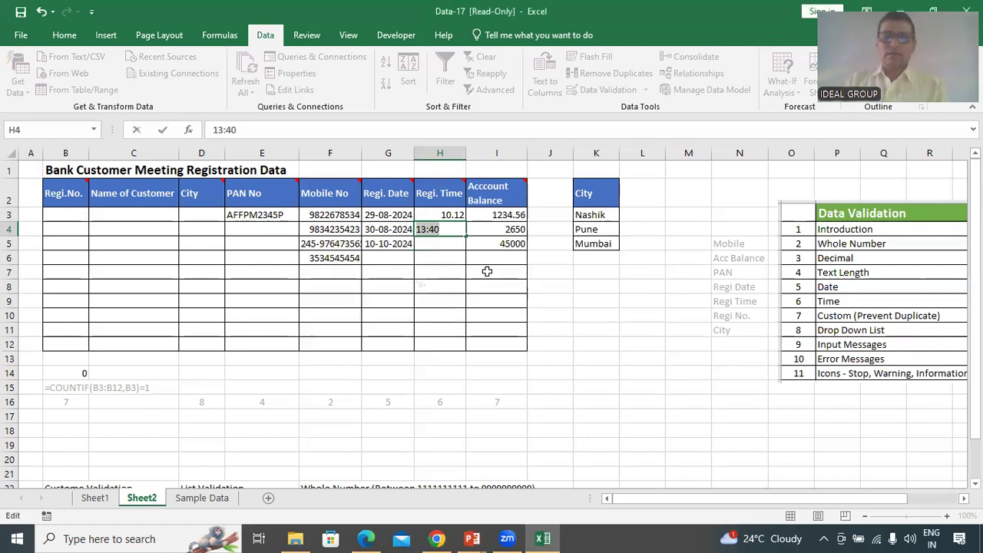
type("13")
key("Return")
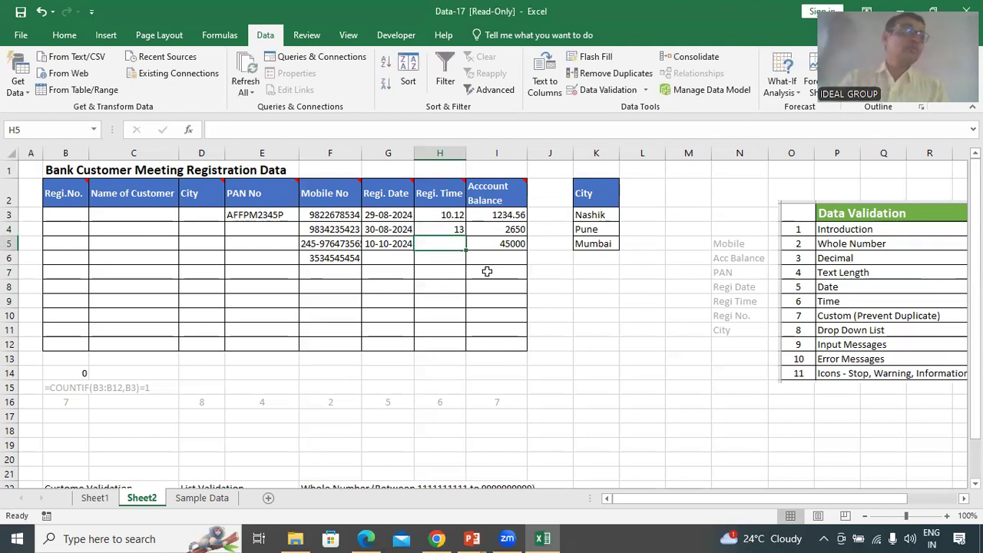
key("Up")
key("Delete")
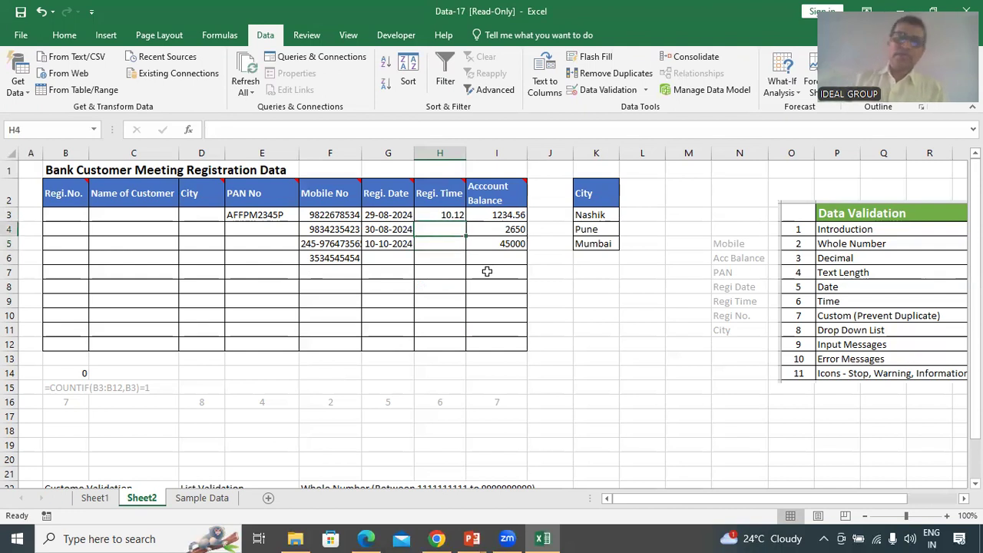
Apply the Time number format to cells H3:H6
left_click_drag(454, 217, 455, 343)
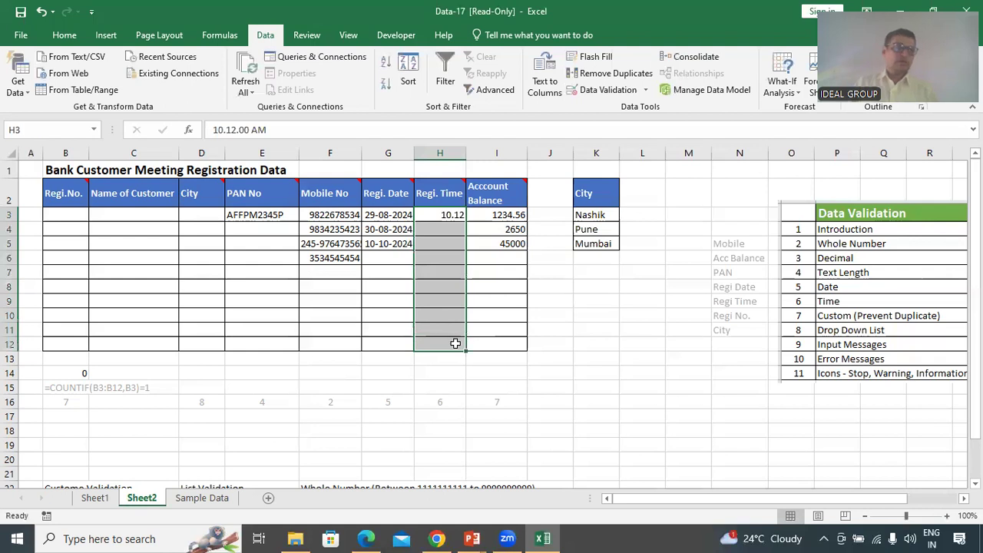
left_click(63, 35)
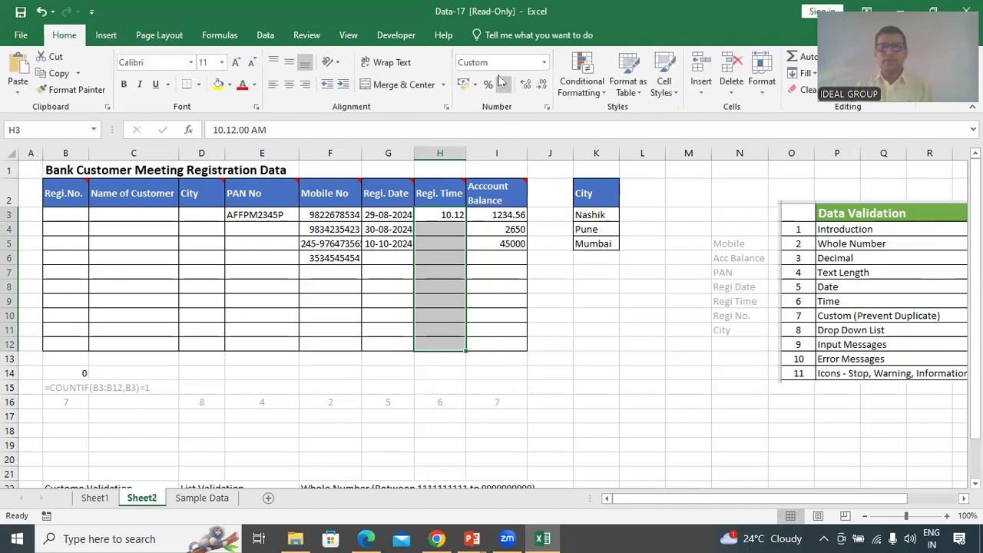
left_click(544, 63)
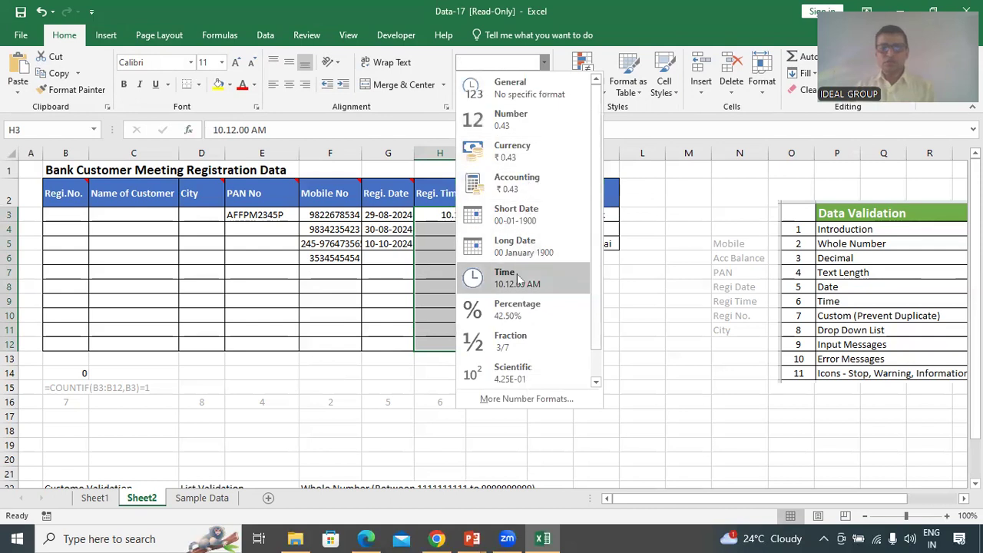
left_click(517, 280)
Enter 13 in H3, which now displays as 12.00.00 AM
left_click(448, 239)
left_click(442, 219)
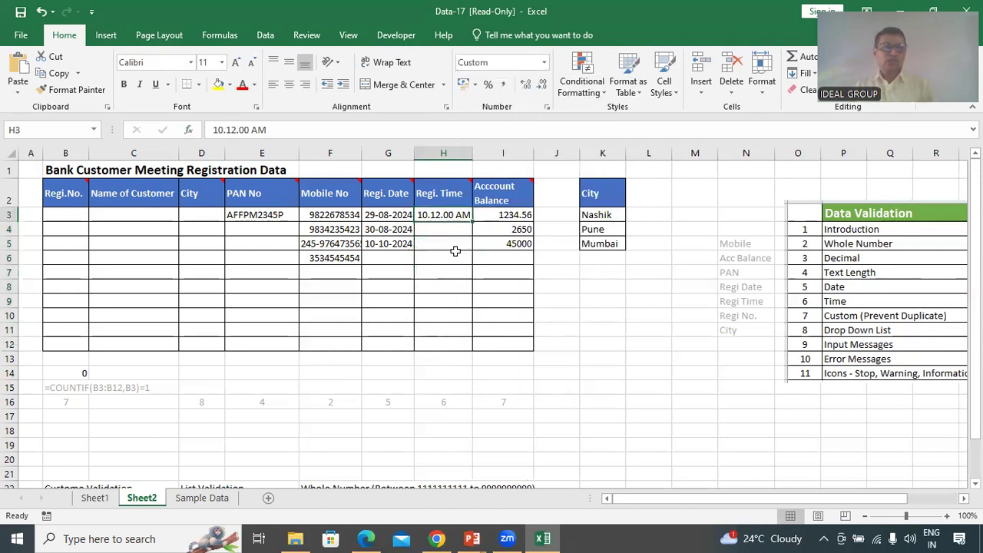
type("13")
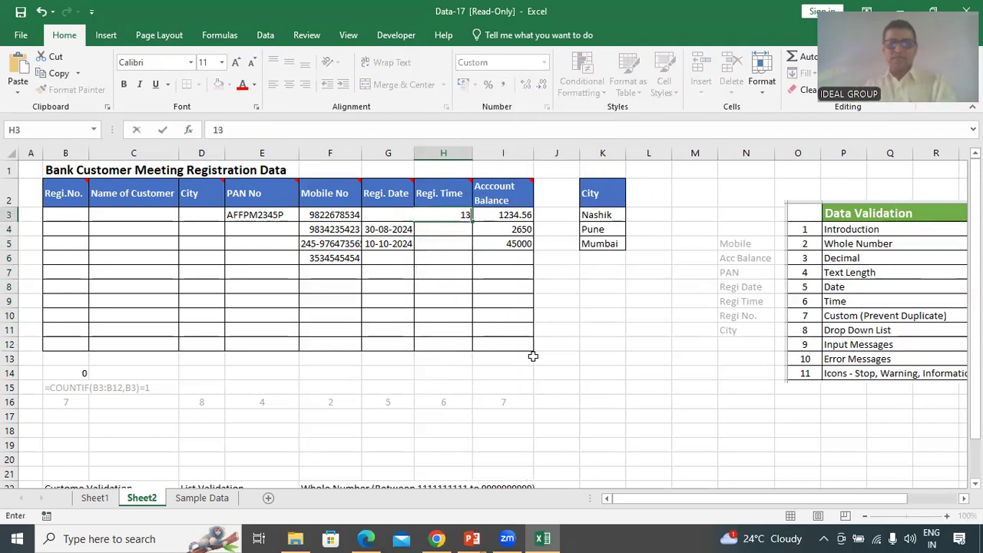
key("Return")
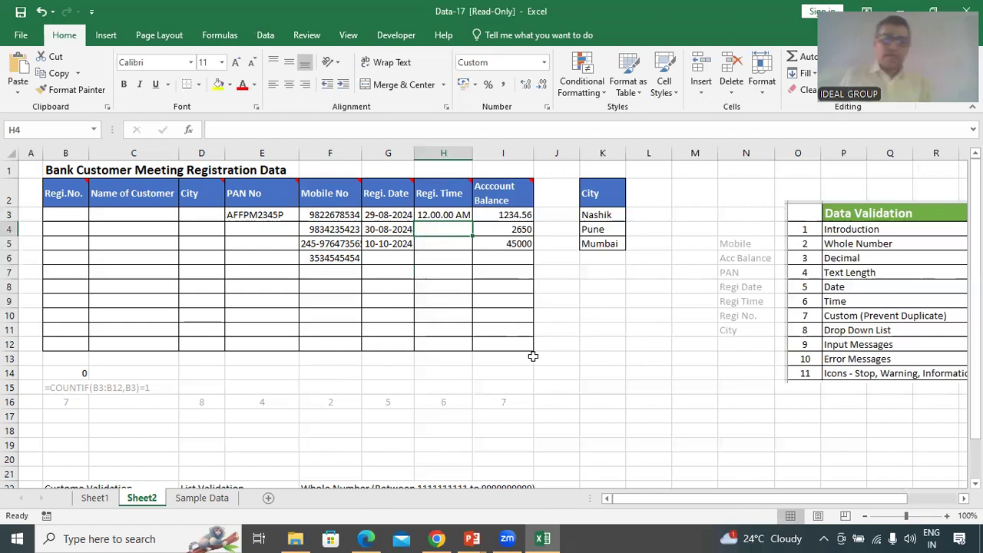
Enter 56 in H4, then set H3 to 12.30 and H4 to 1:15
type("56")
key("Return")
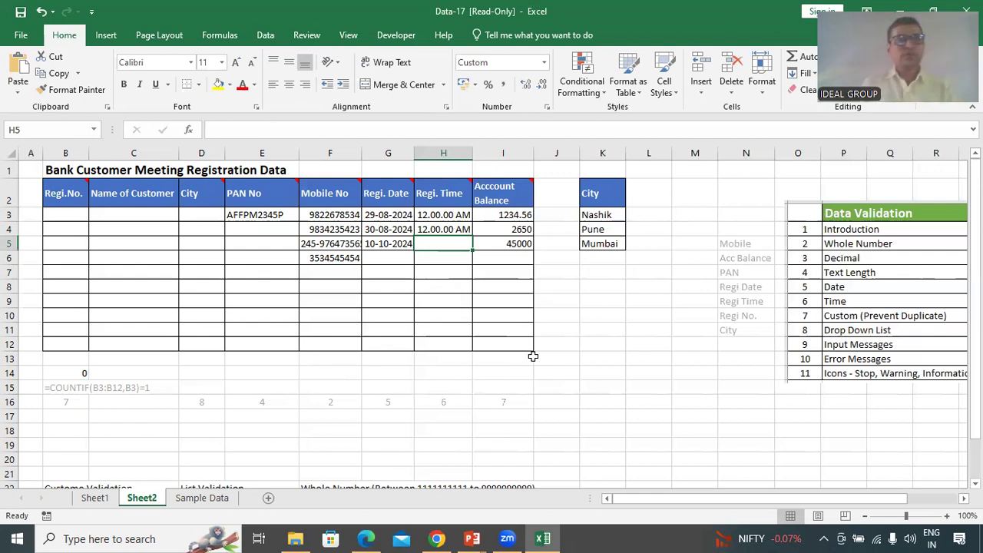
left_click(463, 216)
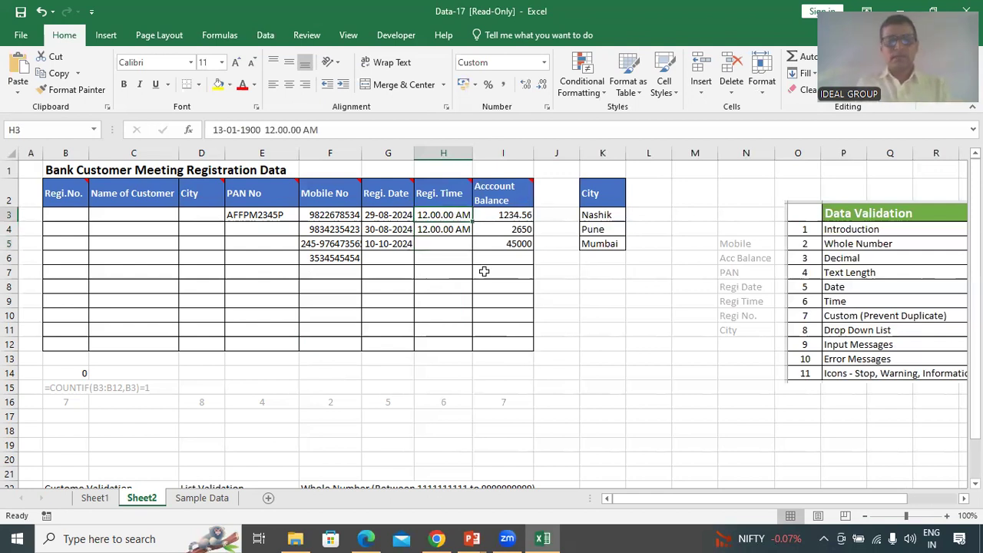
type("12")
type(".30")
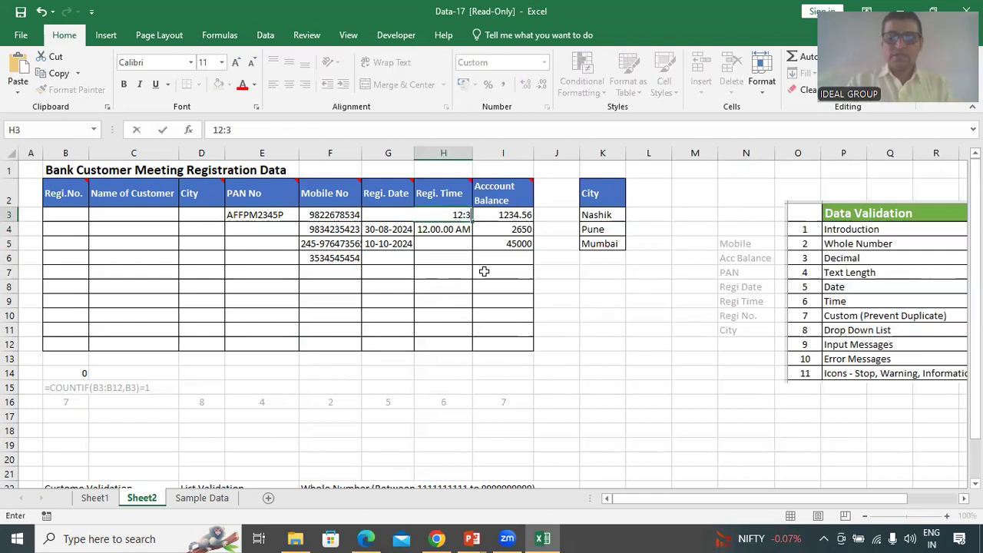
key("Return")
type("1:15")
key("Return")
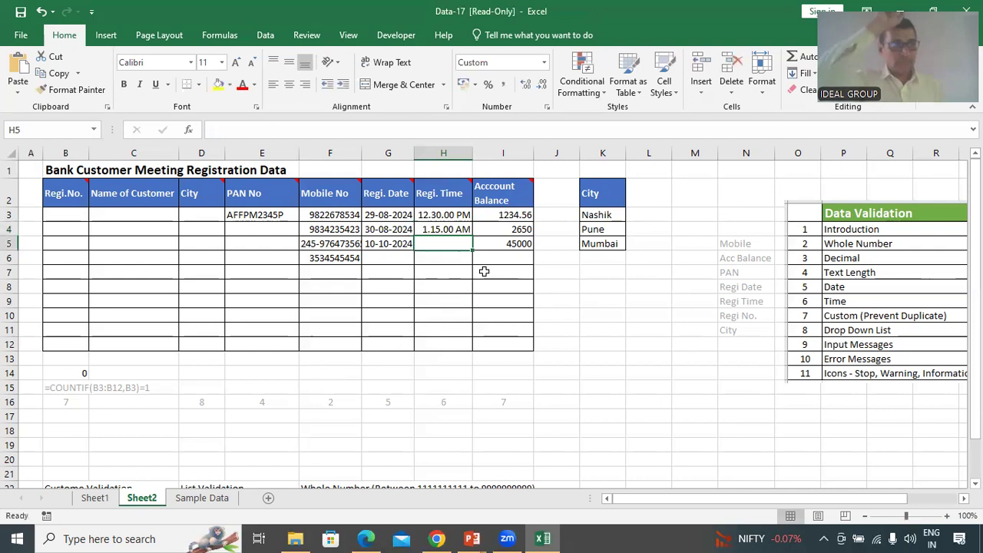
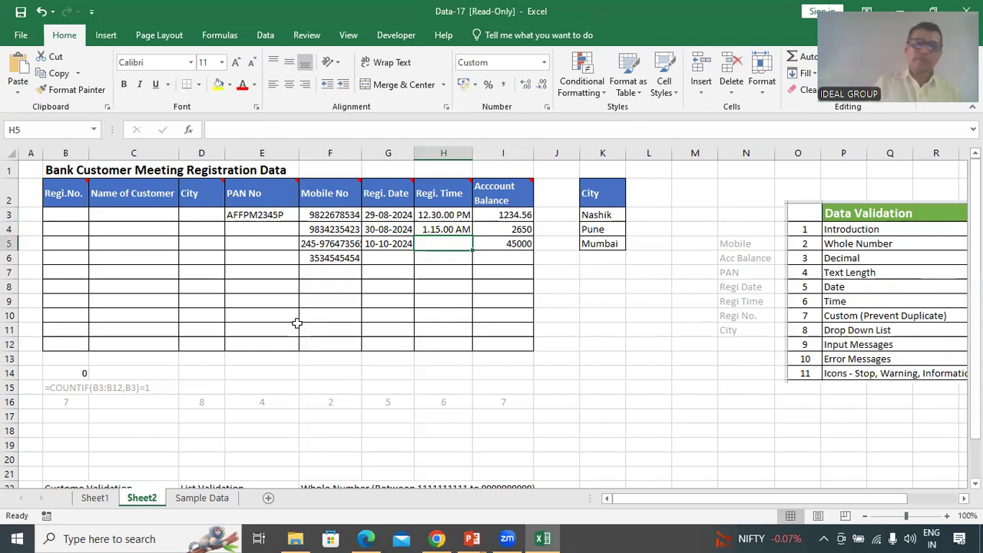
Select the empty City cells D3 through D12 of the registration table
left_click(204, 214)
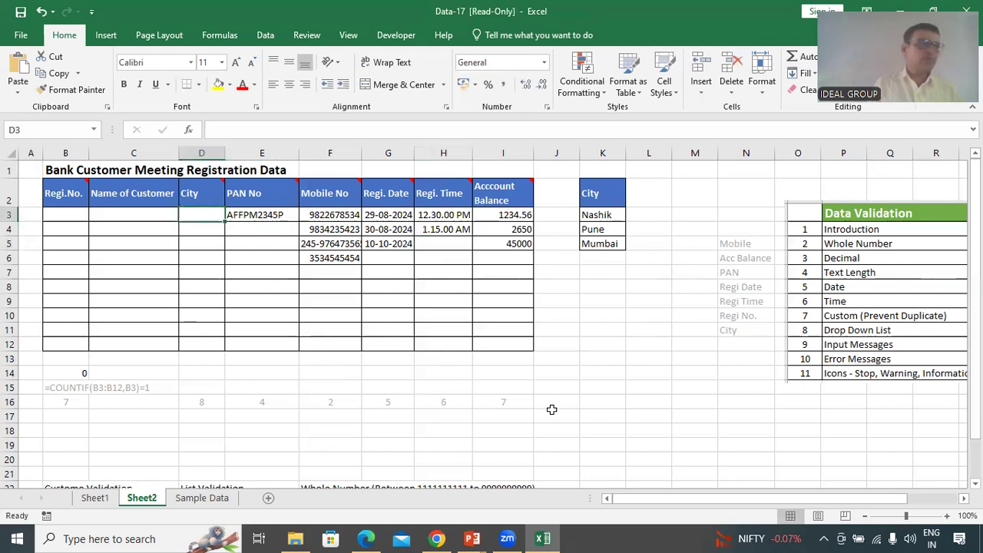
left_click_drag(196, 215, 212, 344)
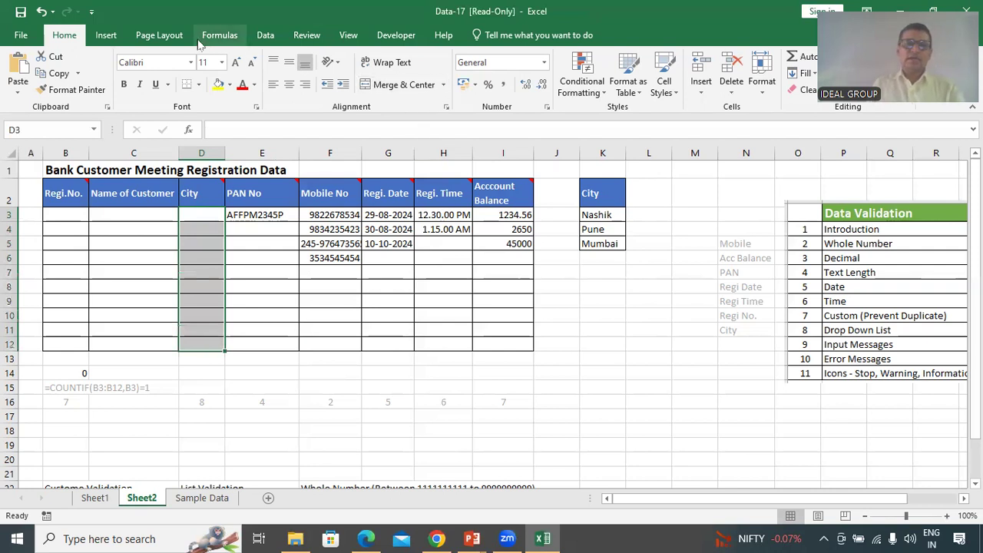
Give D3:D12 List validation with the source 'Sinnar, Nashik, Pune, Mumbai'
left_click(265, 35)
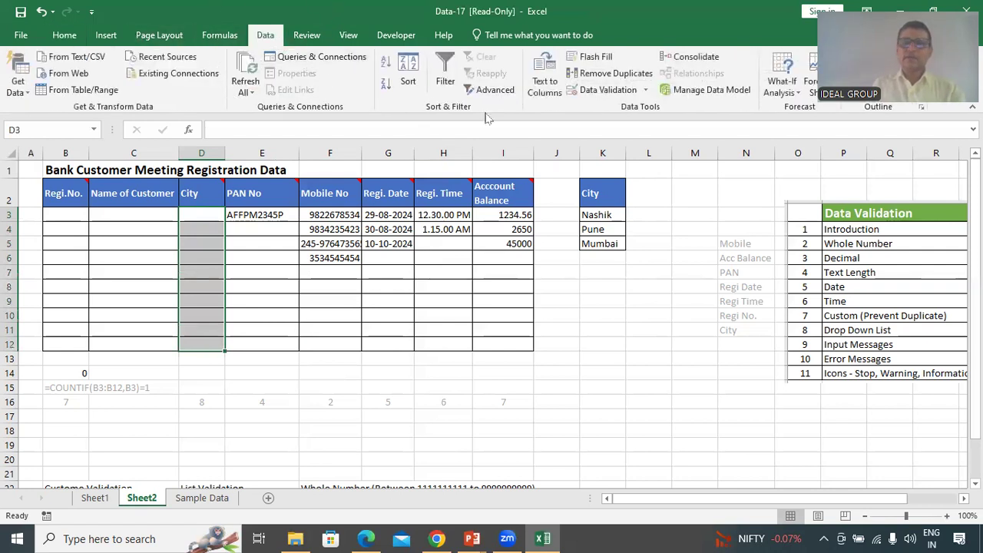
key("ctrl")
left_click(612, 94)
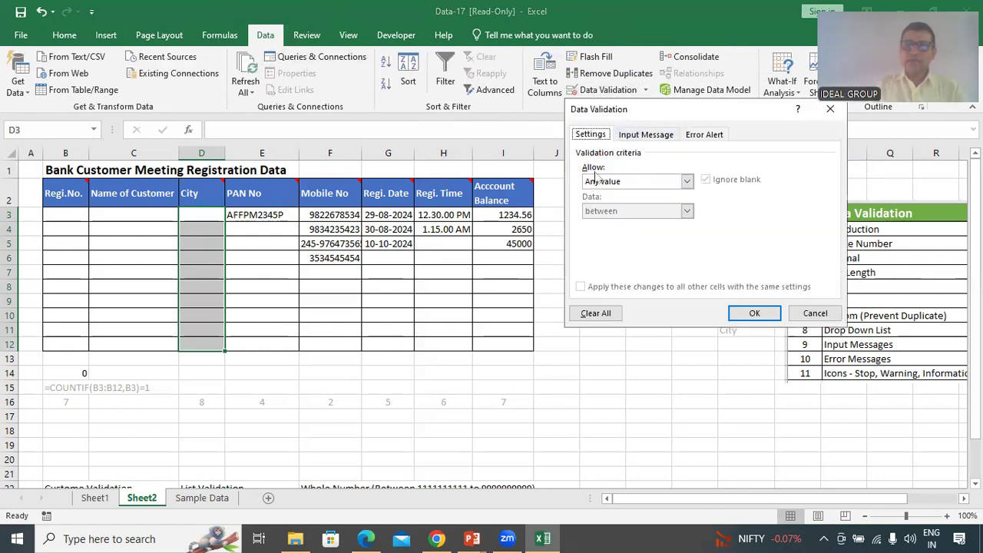
left_click(687, 182)
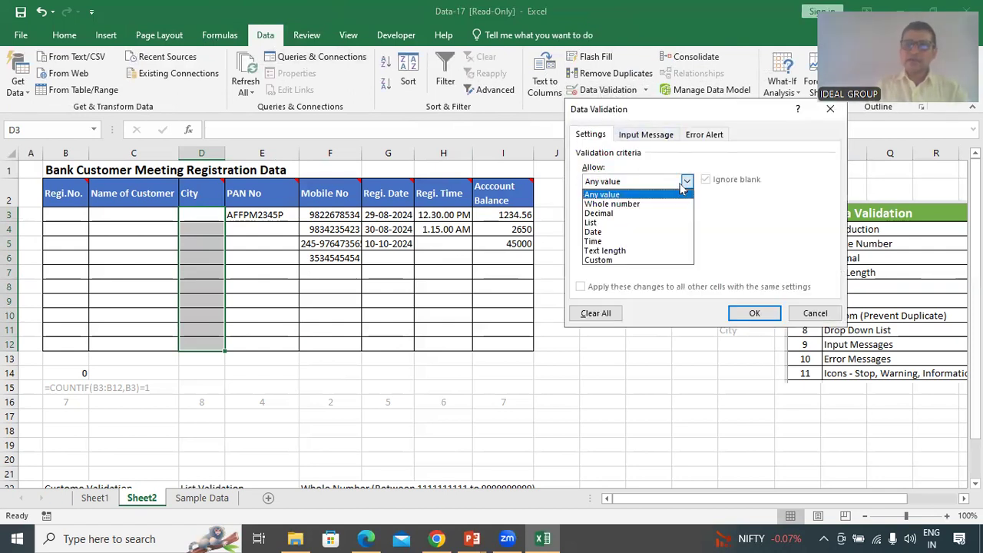
left_click(619, 224)
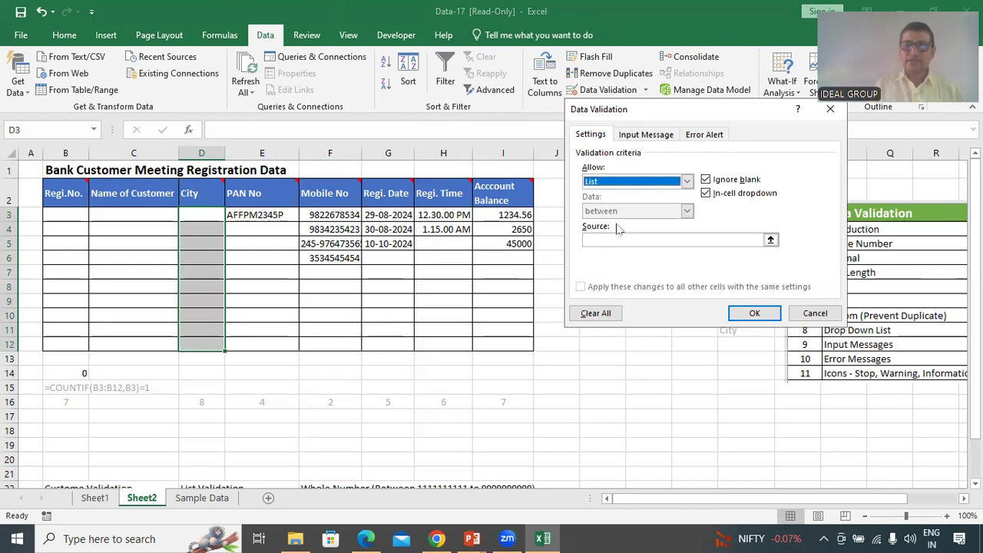
left_click(633, 239)
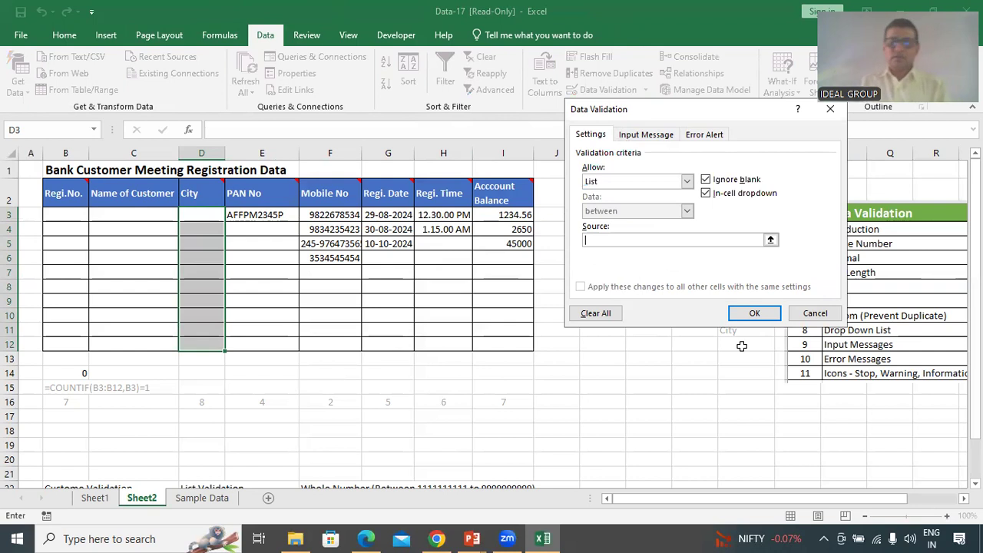
type("s")
key("BackSpace")
key("BackSpace")
key("BackSpace")
type("nnar, Nashik, Pun")
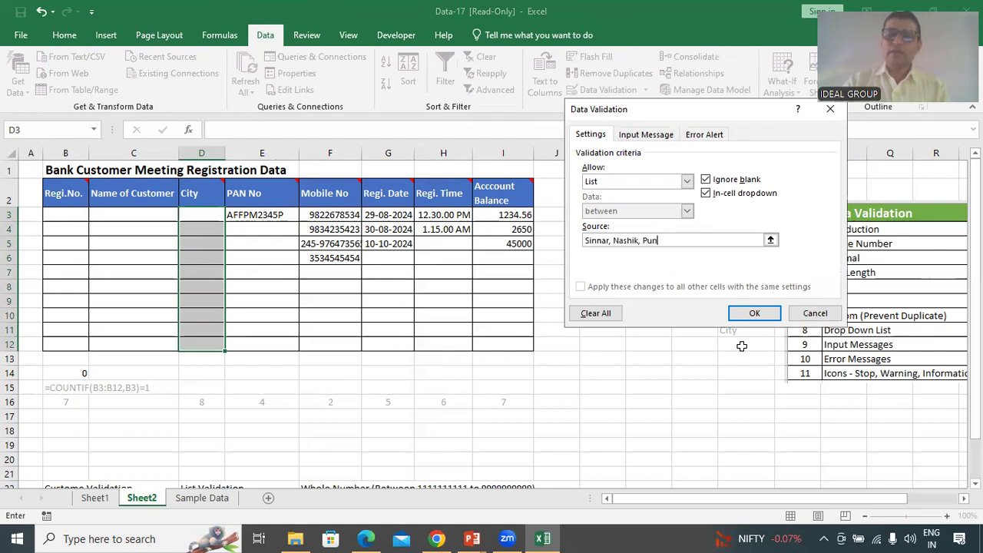
type("e, Mumbai")
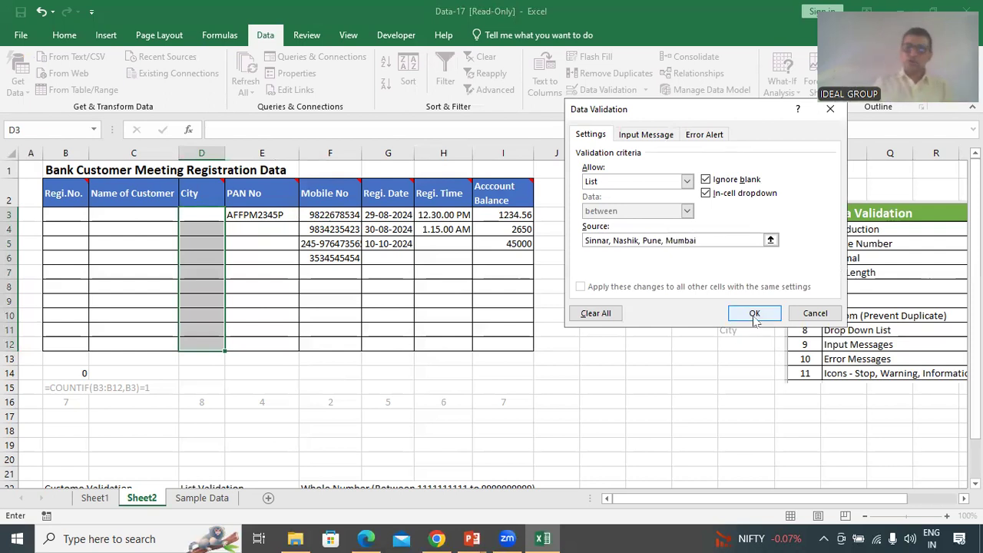
left_click(755, 315)
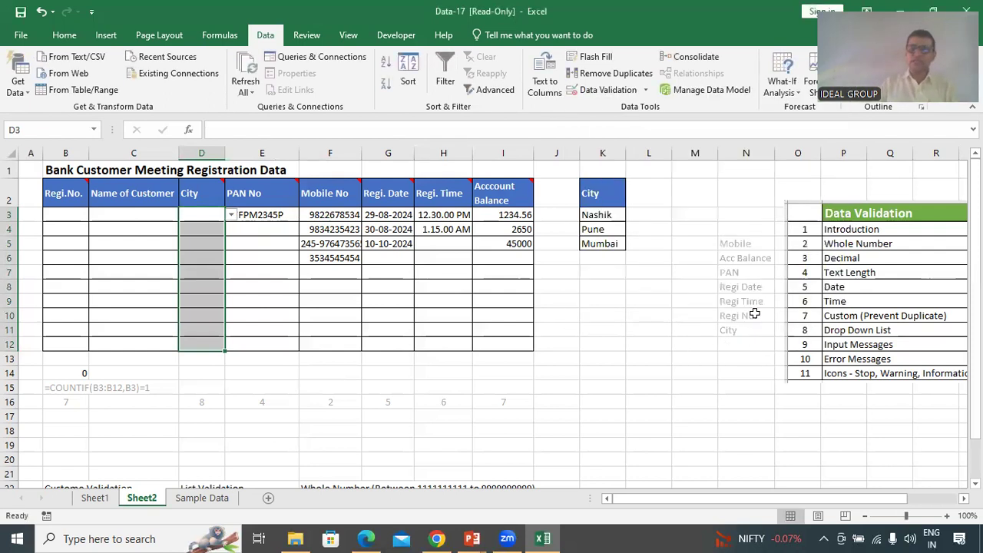
Pick Nashik from the drop-down lists in City cells D3 and D4
left_click(205, 254)
left_click(205, 215)
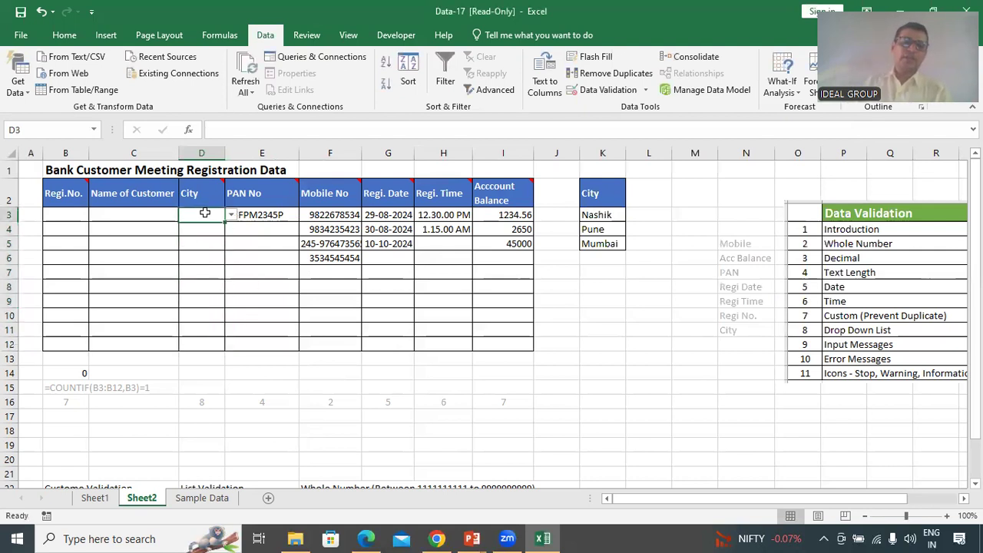
left_click(231, 215)
left_click(196, 227)
left_click(196, 234)
left_click(230, 229)
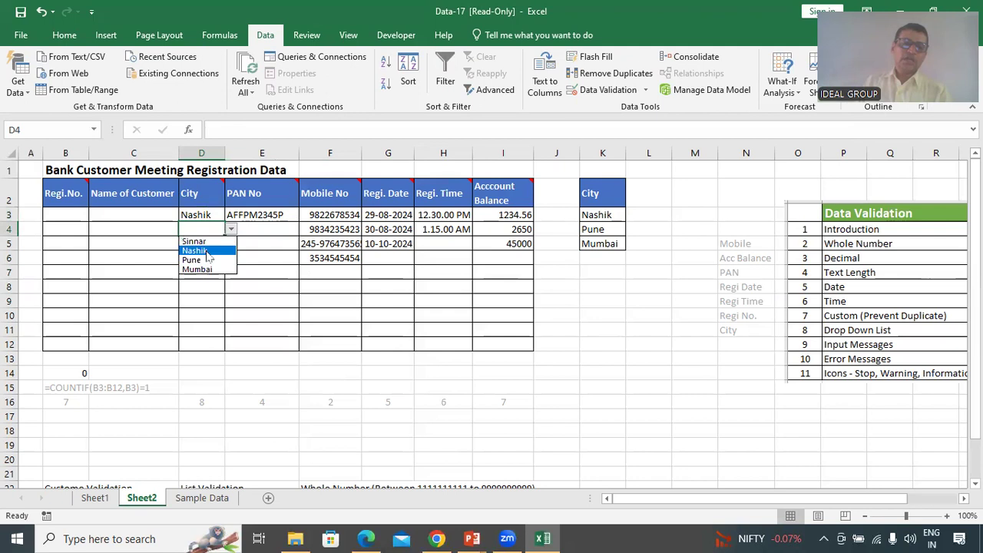
left_click(196, 243)
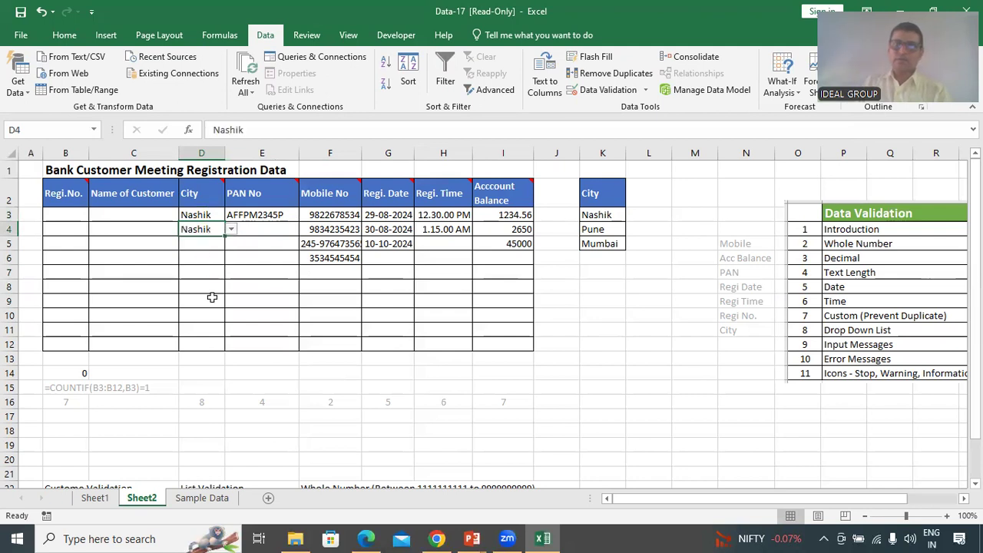
Try typing sinnar in D5, cancel the validation error, and pick Pune from the list instead
left_click(199, 245)
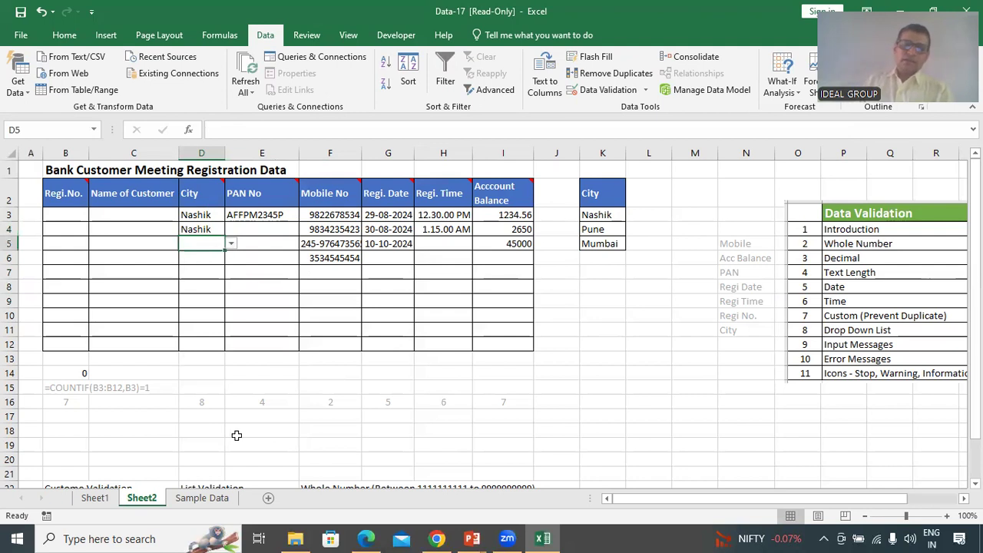
type("sinnar")
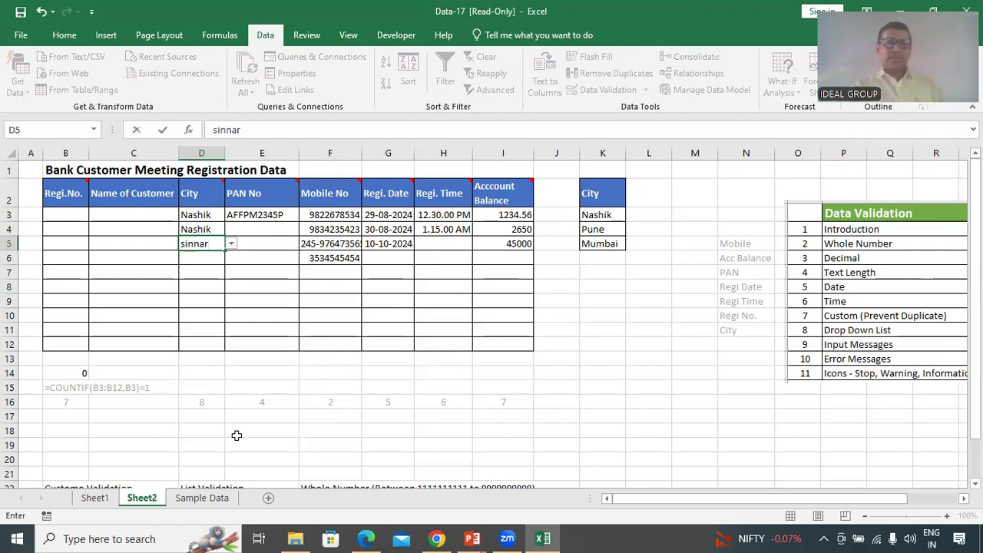
key("Return")
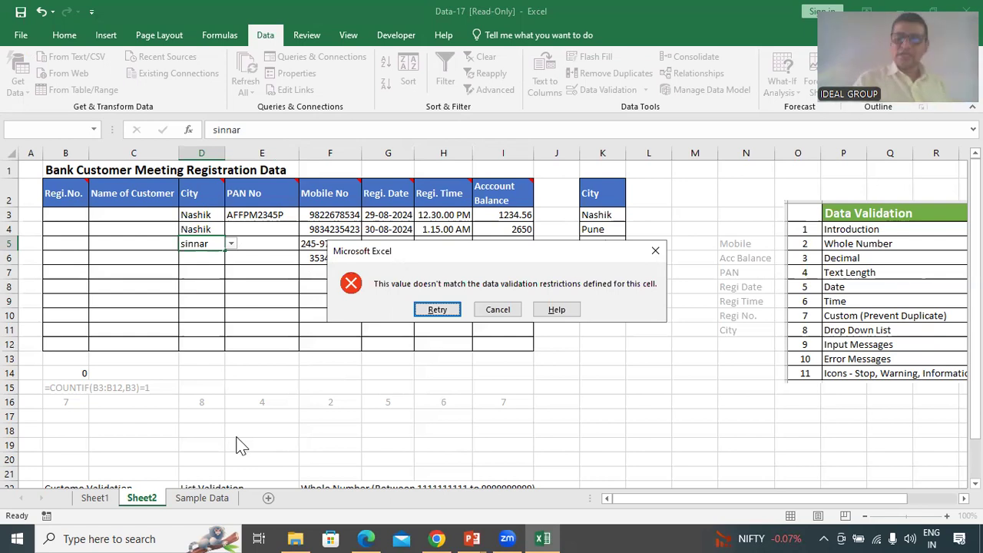
key("Return")
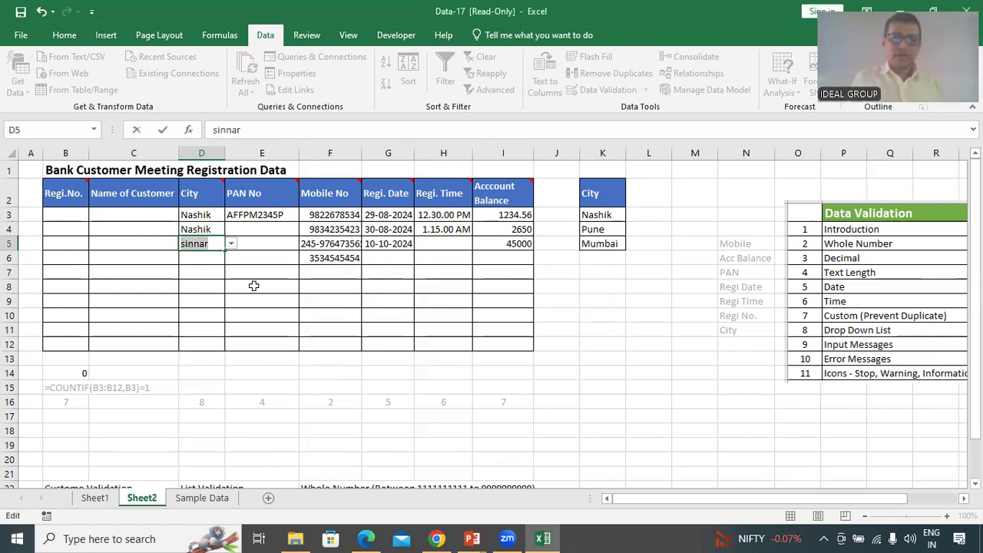
left_click(231, 247)
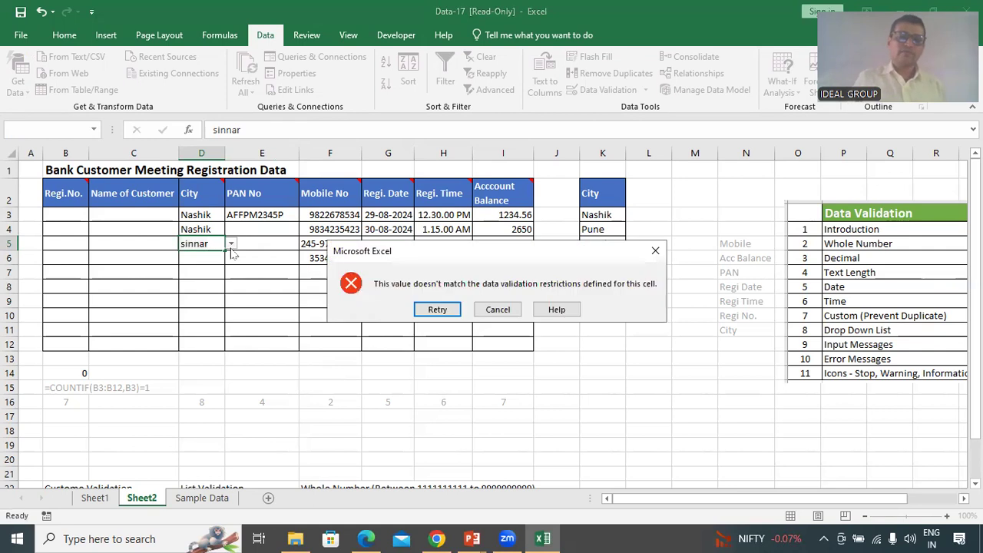
left_click(498, 309)
left_click(230, 243)
left_click(193, 275)
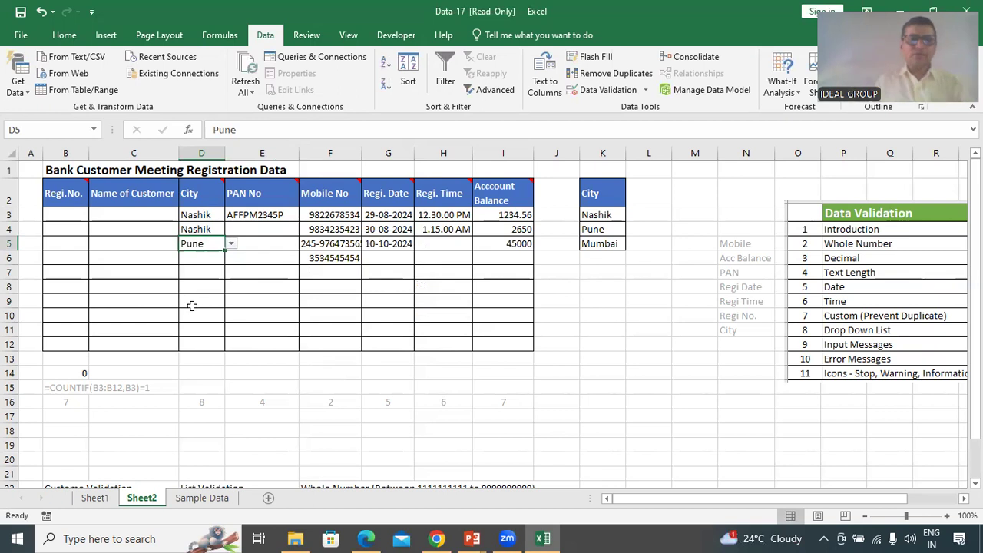
left_click(192, 301)
left_click_drag(198, 215, 199, 345)
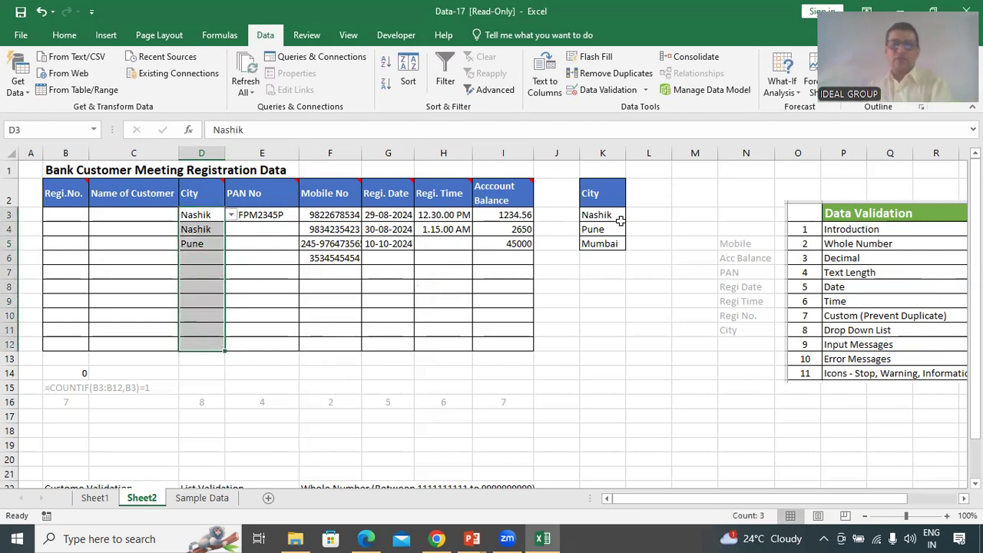
Clear D3:D12's typed list and set its List validation source to =$K$3:$K$5
key("ctrl+q")
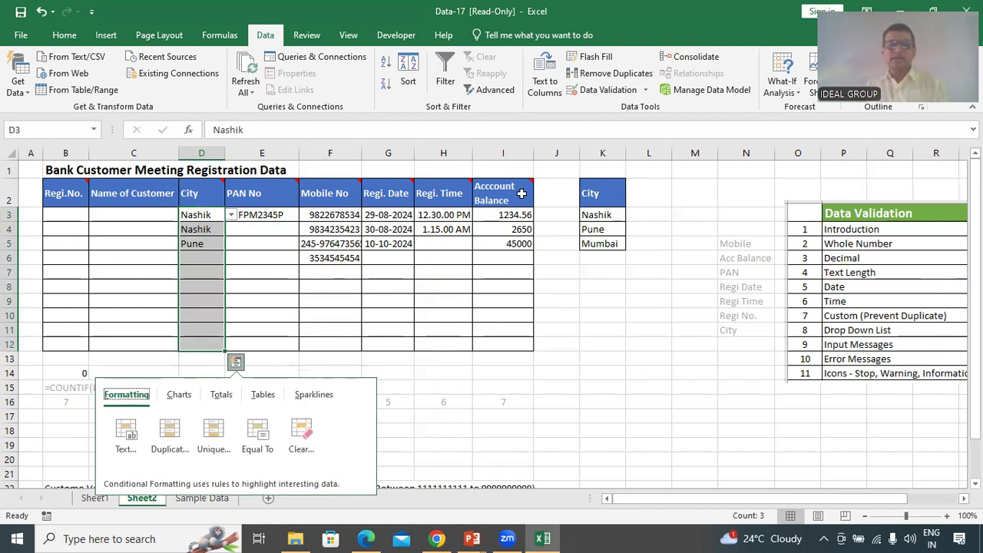
left_click(201, 215)
left_click_drag(201, 215, 196, 345)
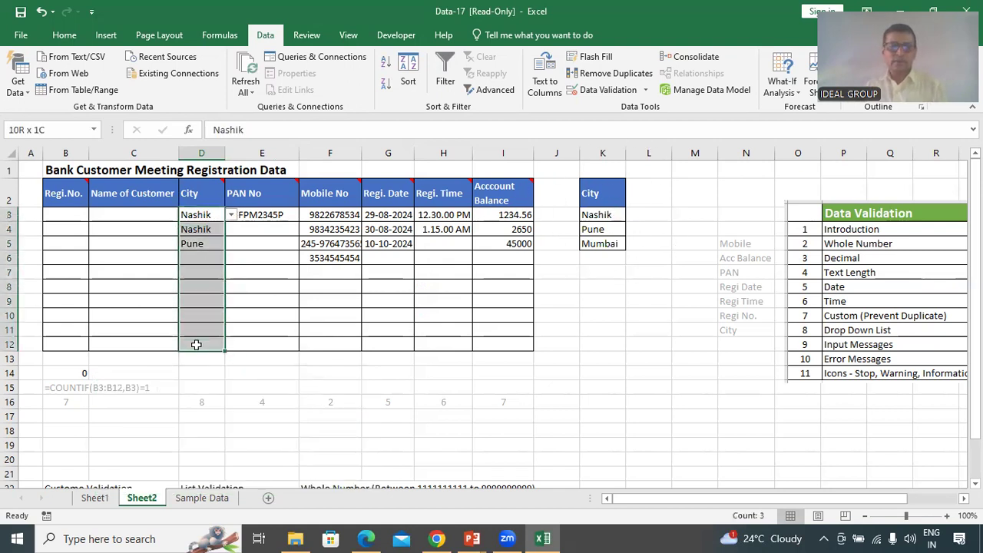
left_click(620, 93)
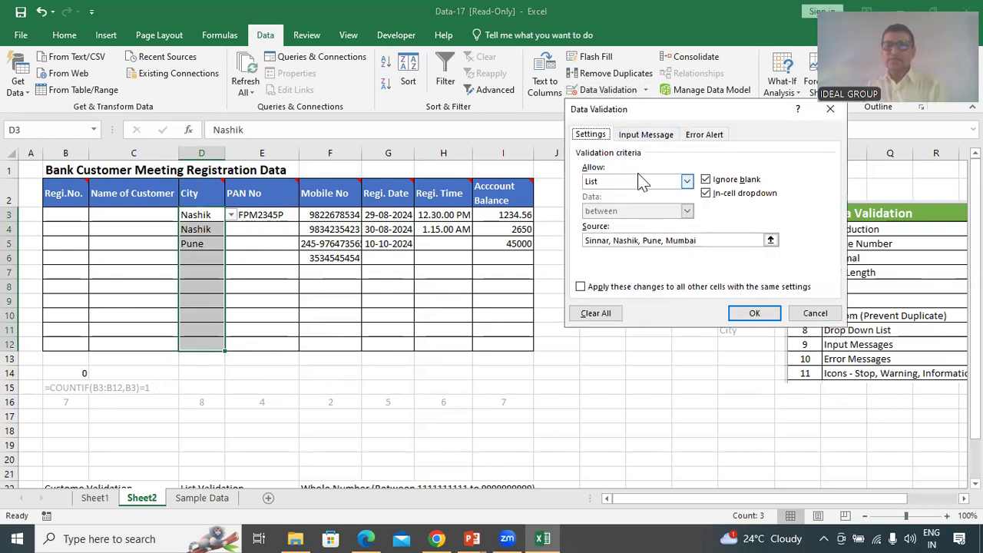
left_click(596, 314)
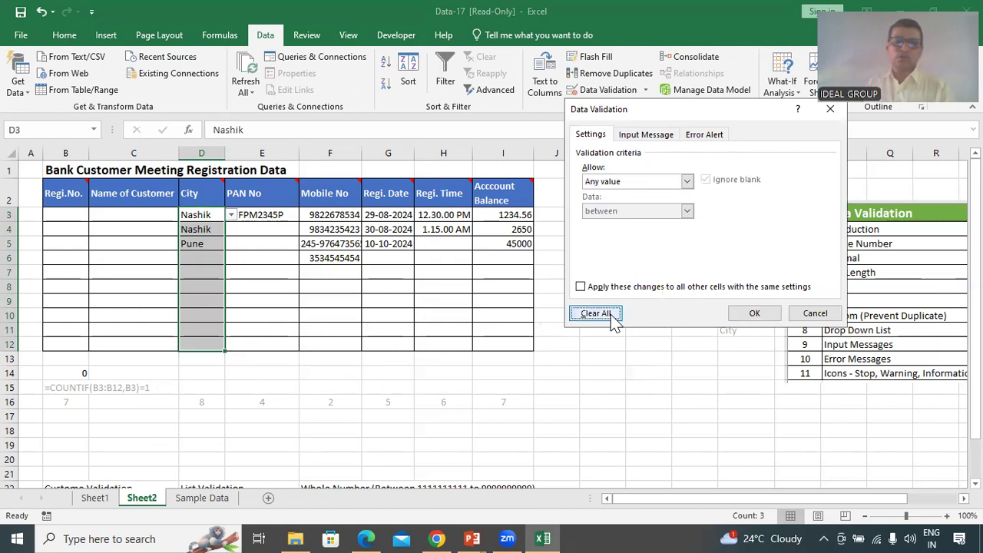
left_click(631, 181)
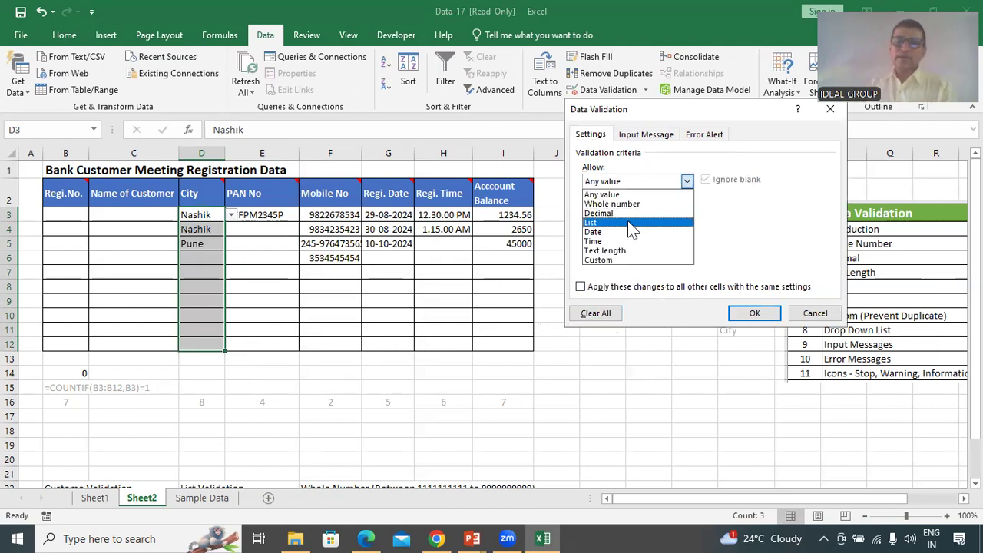
left_click(629, 223)
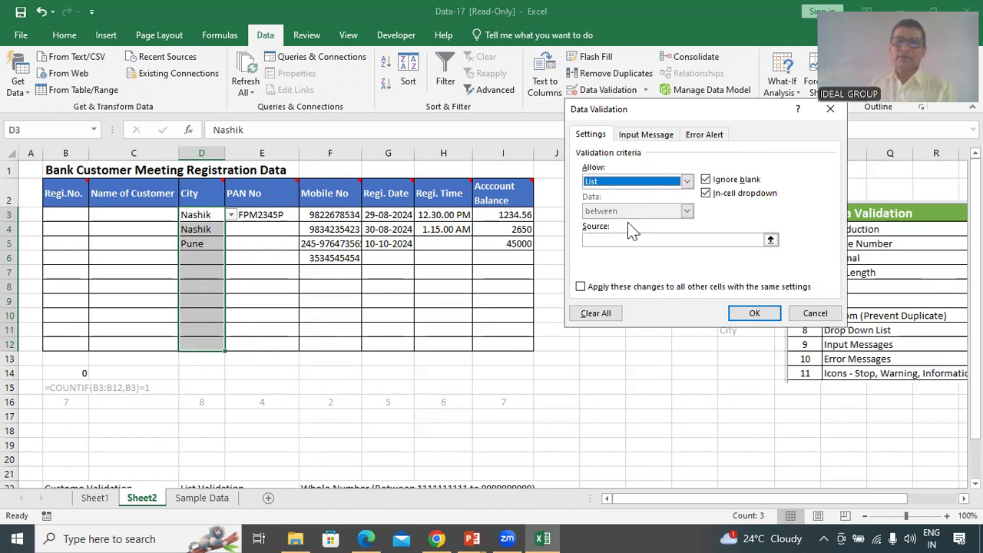
left_click(770, 239)
left_click_drag(601, 215, 600, 247)
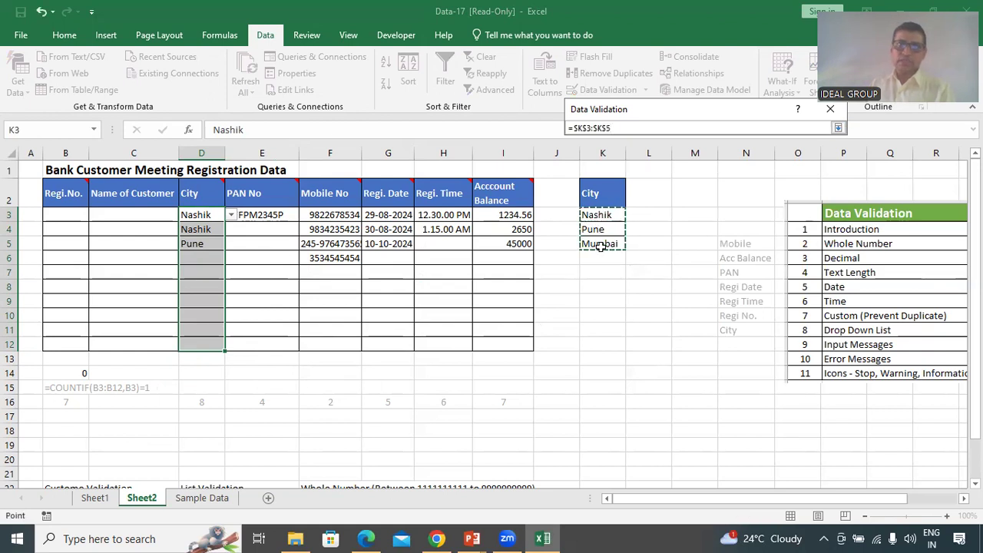
left_click(839, 127)
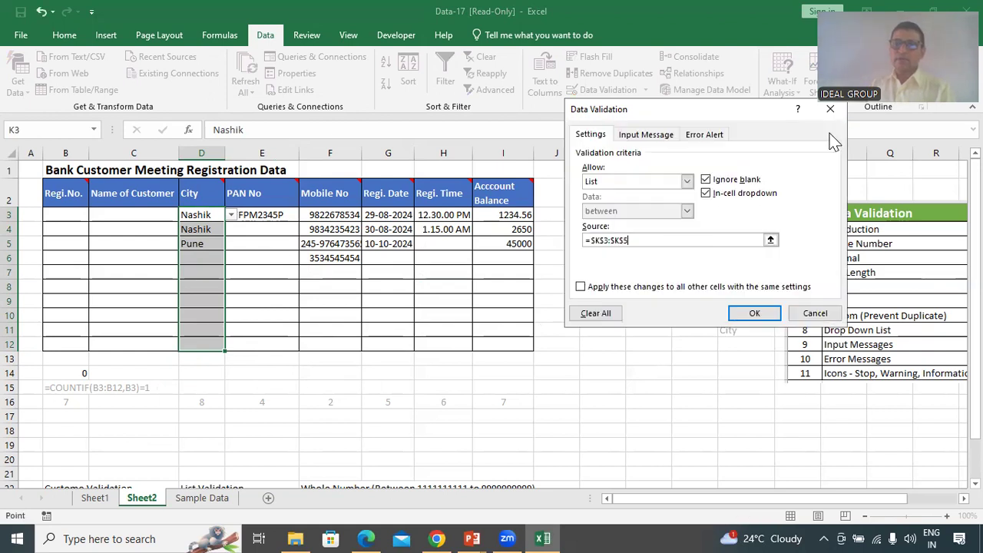
left_click(755, 314)
left_click(198, 216)
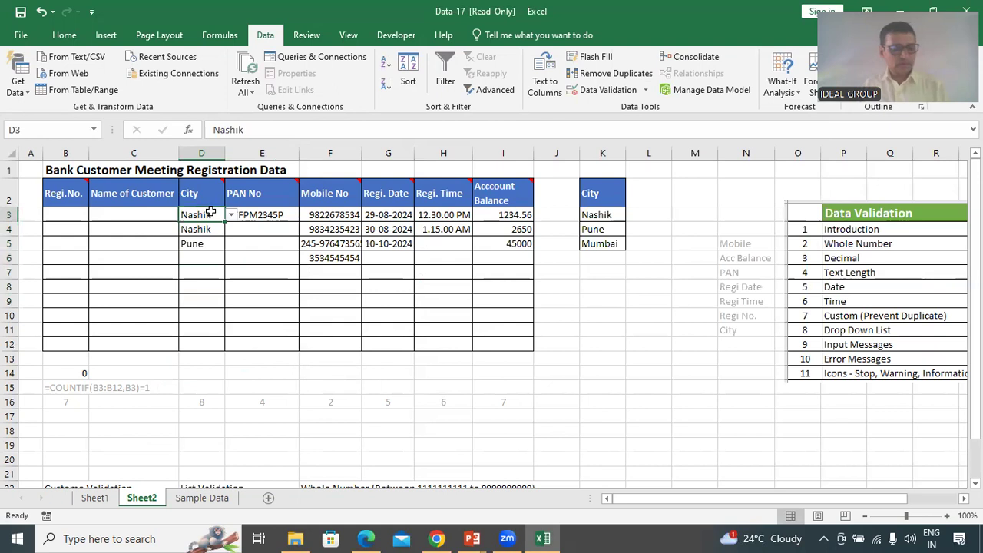
Pick Pune for D3, Mumbai for D4 and Nashik for D5 from the drop-downs
left_click(230, 215)
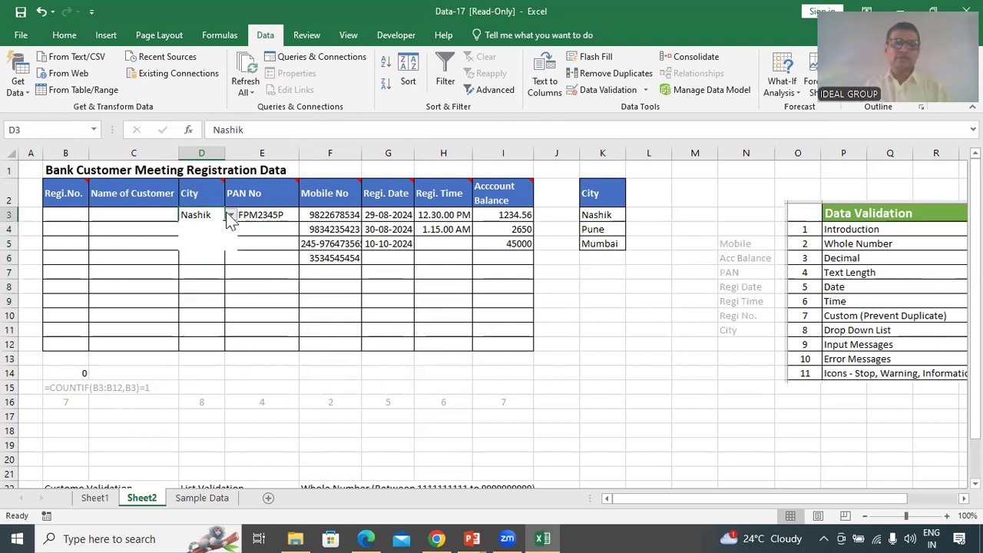
left_click(206, 236)
left_click(202, 229)
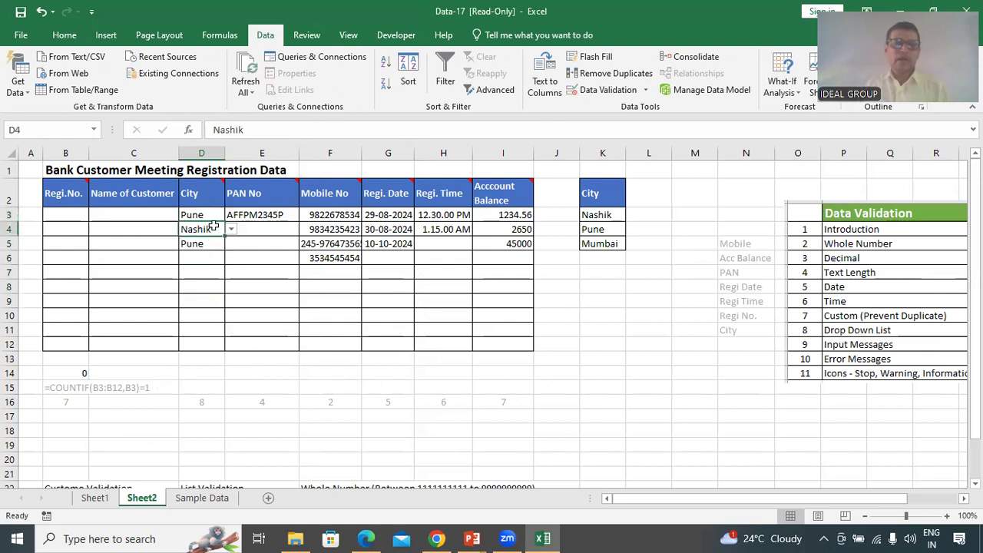
key("Tab")
left_click(215, 229)
left_click(230, 229)
left_click(209, 260)
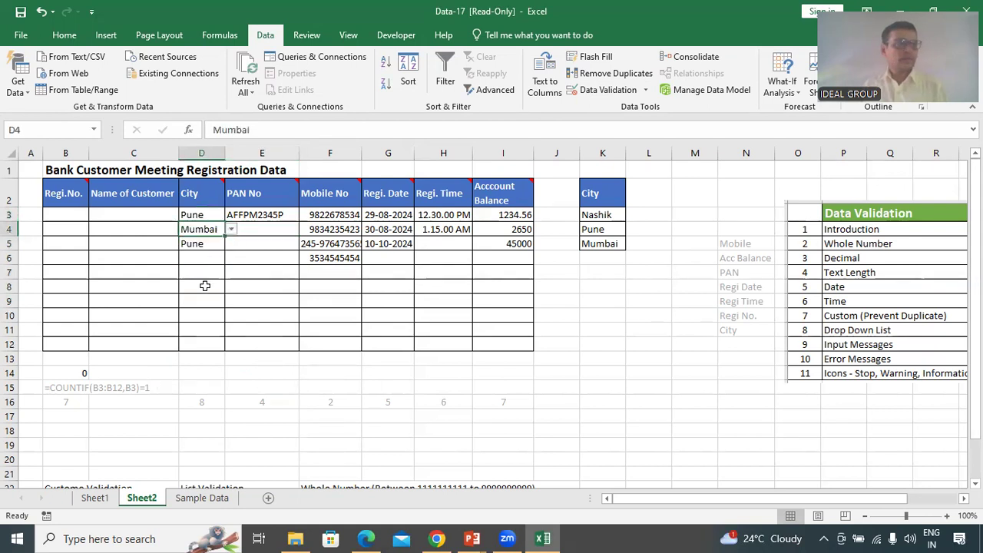
left_click(198, 245)
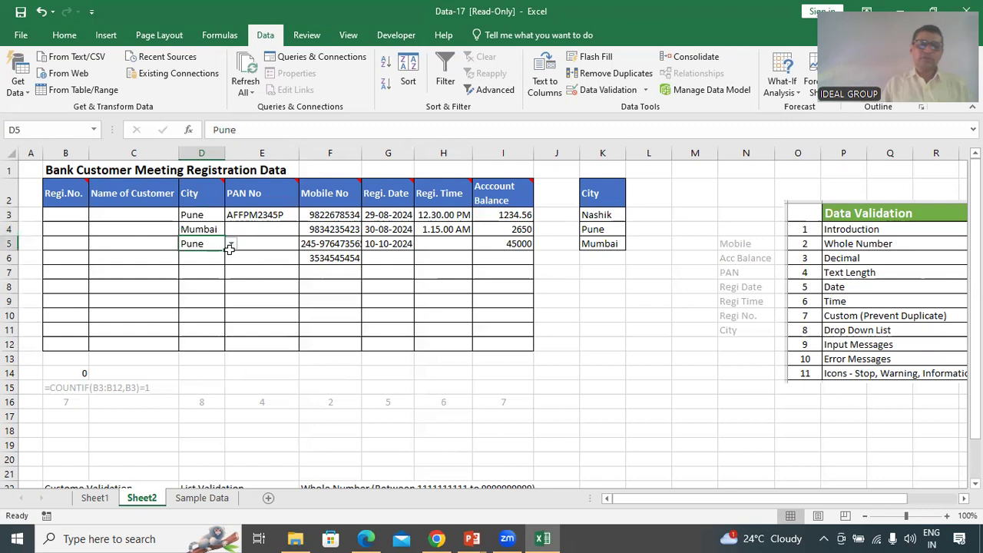
left_click(230, 244)
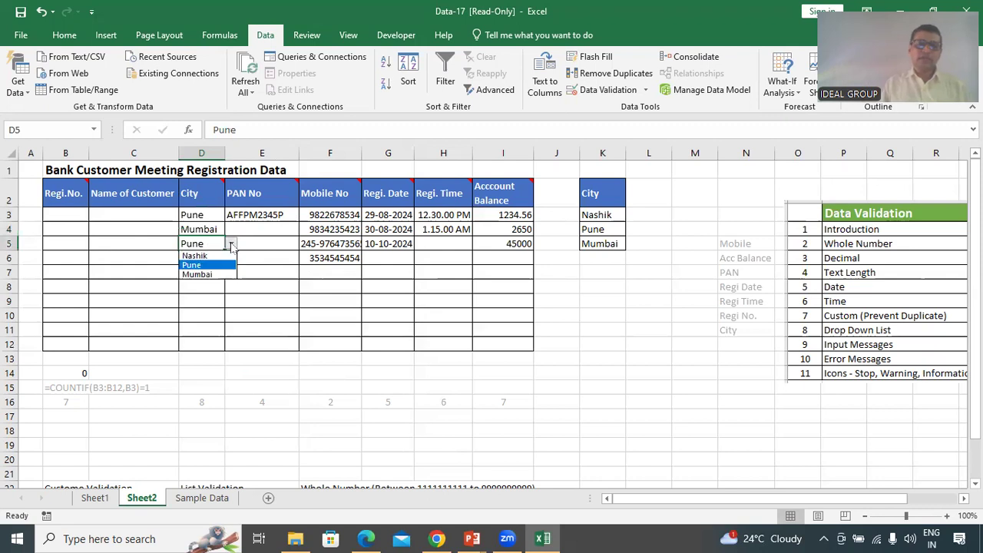
left_click(205, 256)
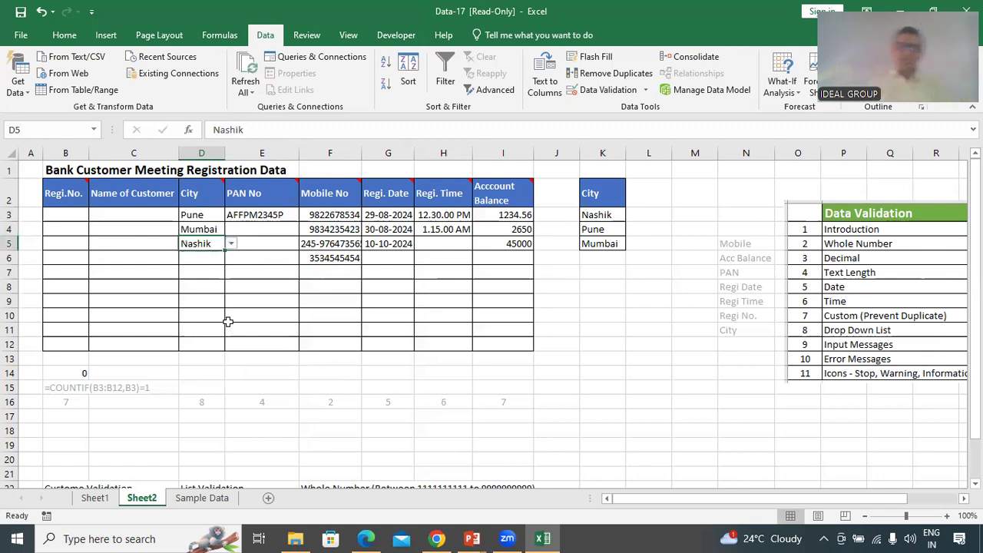
Rename Pune to Aurangabad in K4 and choose Aurangabad for D6 and D7
left_click(603, 230)
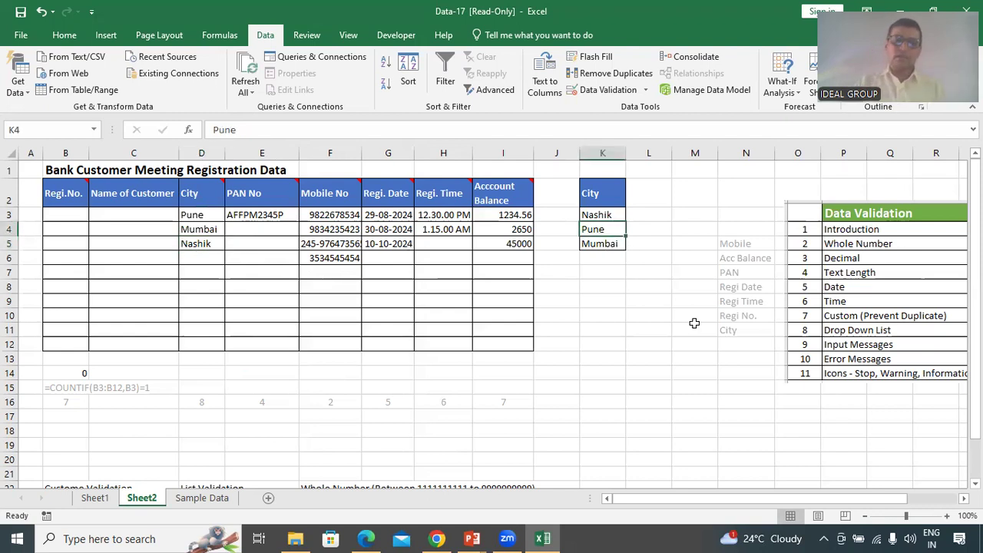
type("Aurangaba")
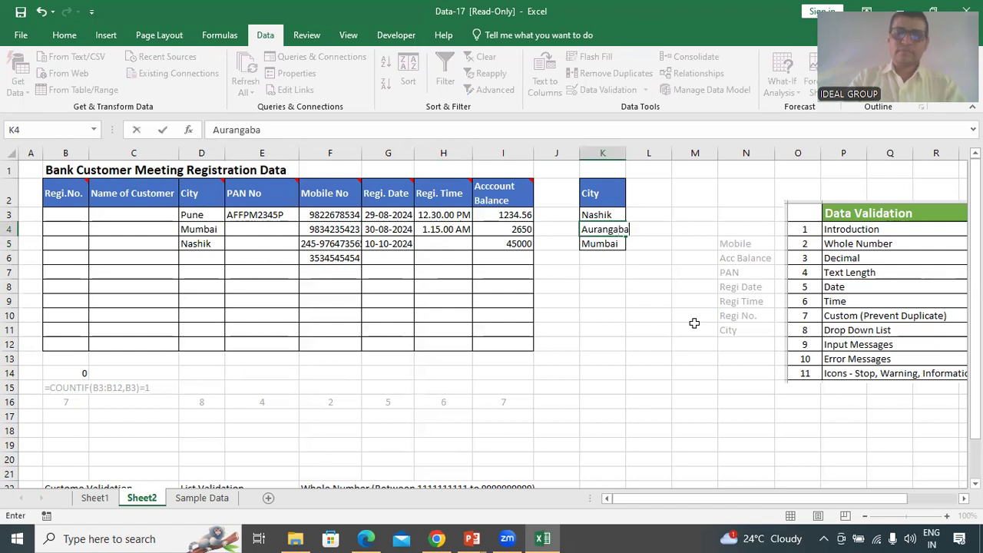
key("Return")
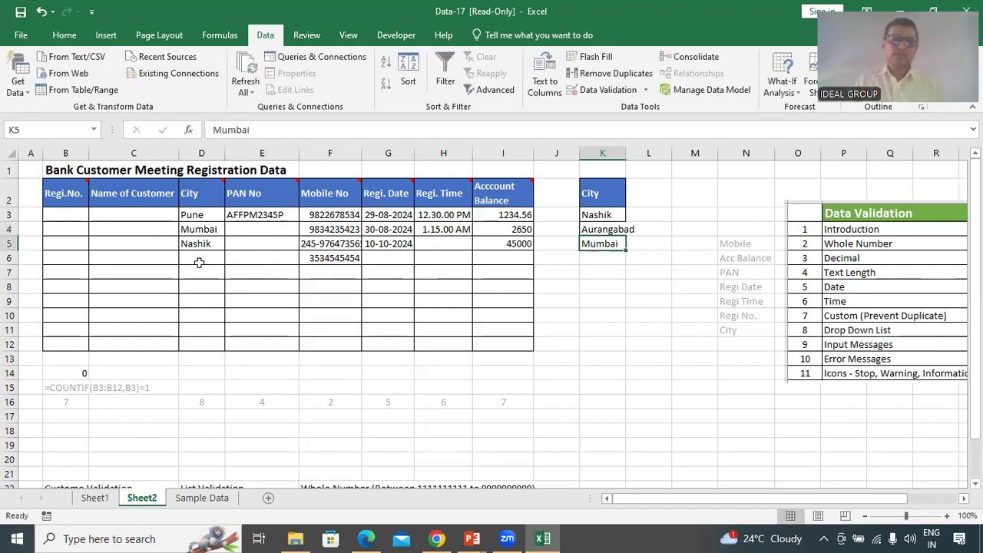
left_click(198, 259)
left_click(230, 259)
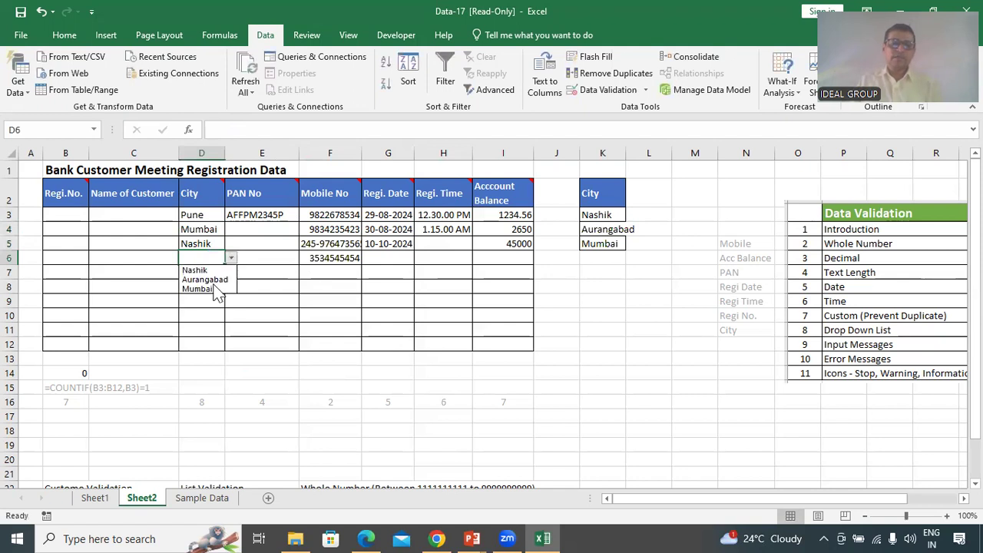
left_click(211, 295)
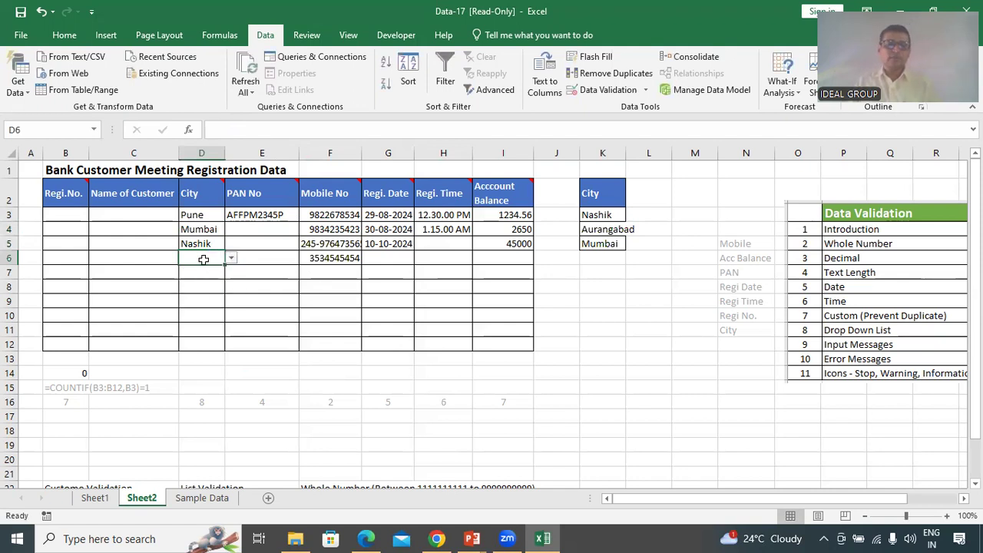
left_click(231, 259)
left_click(206, 279)
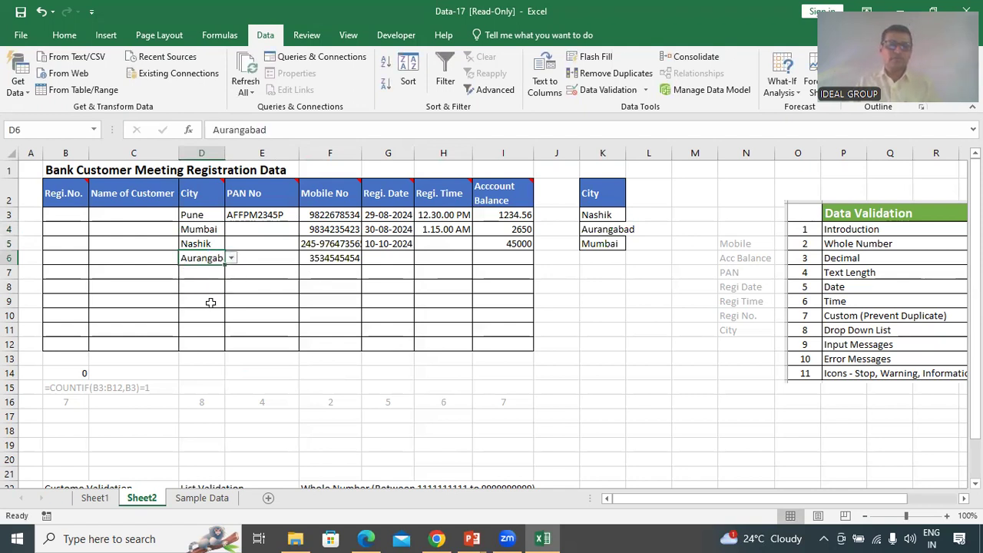
left_click(199, 271)
left_click(230, 273)
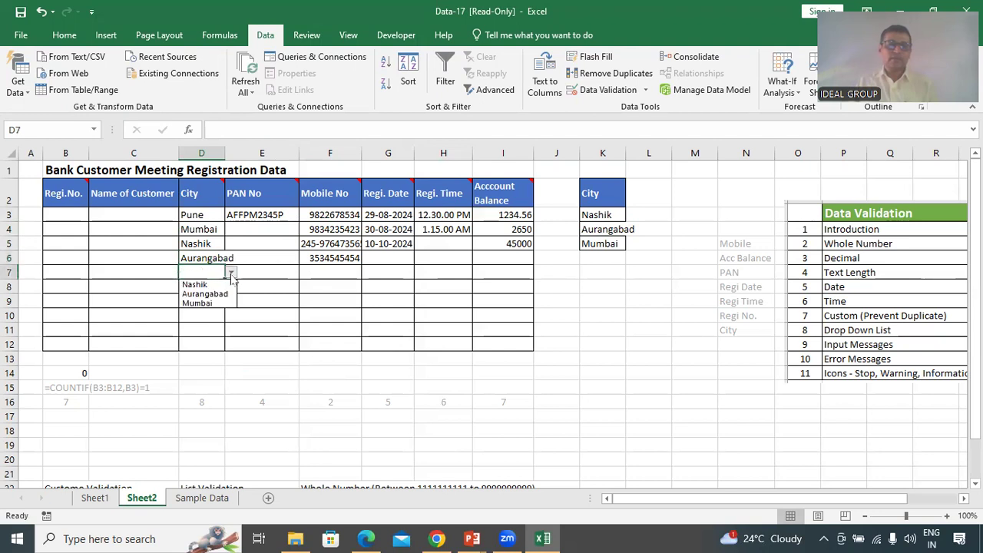
left_click(206, 295)
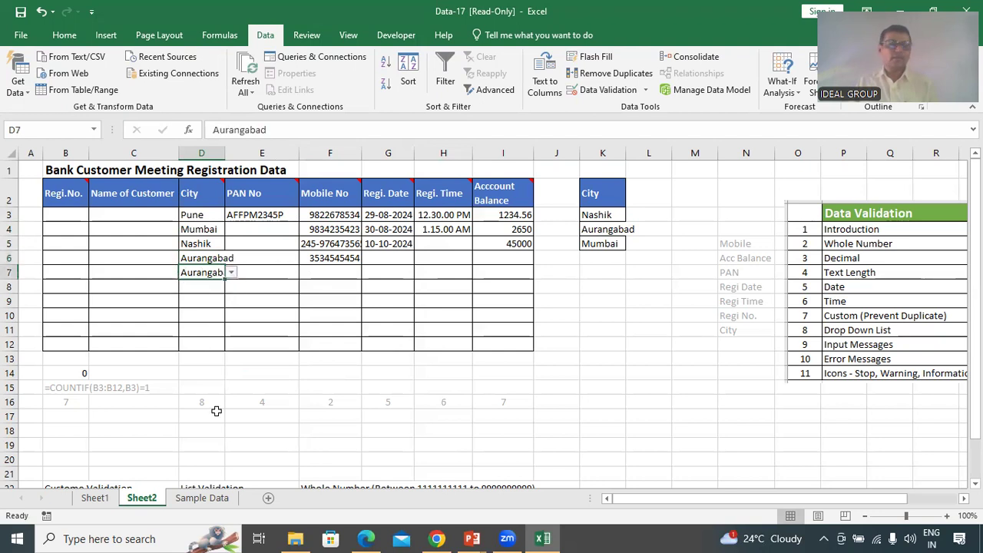
Add Sinnar to the city list in K6
left_click(599, 257)
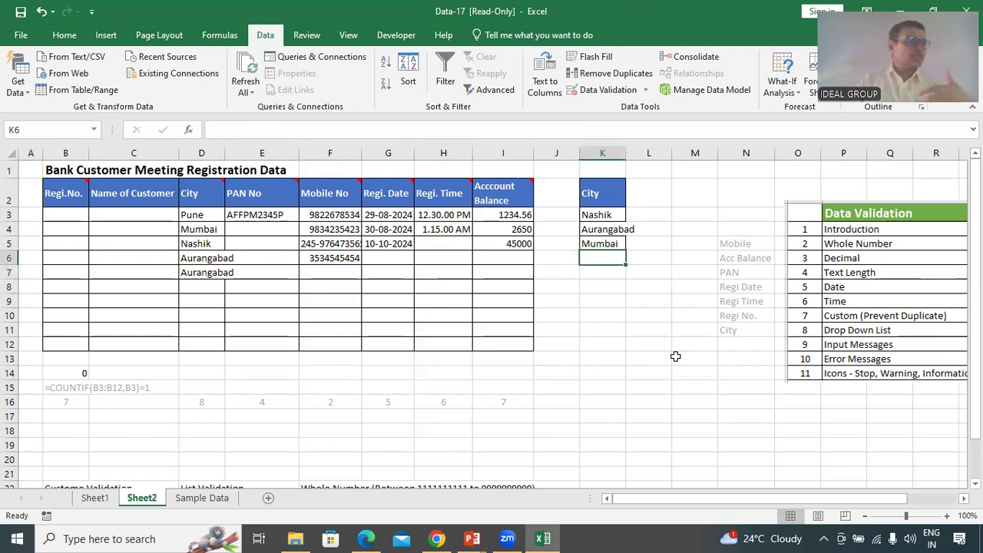
key("Up")
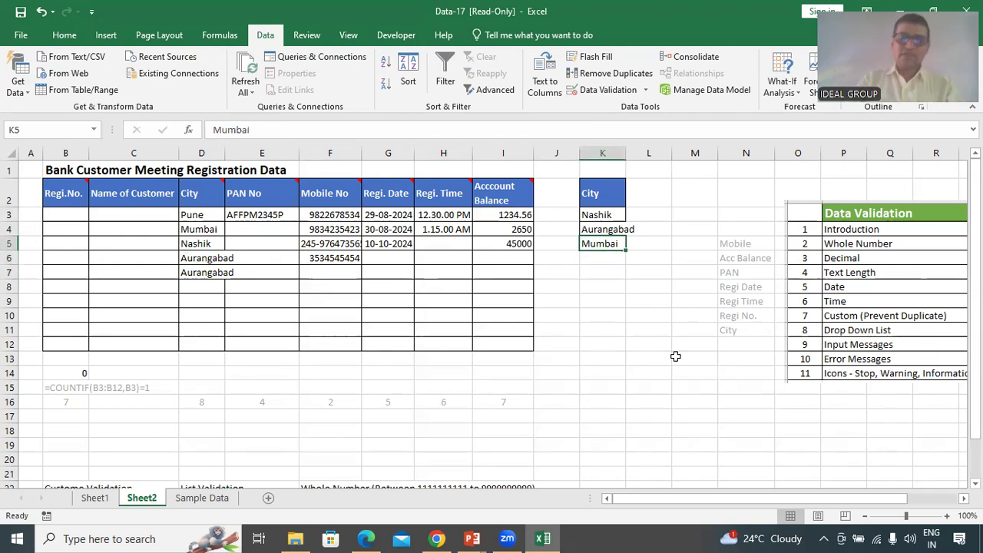
type("S")
key("Escape")
key("Down")
type("Sinn")
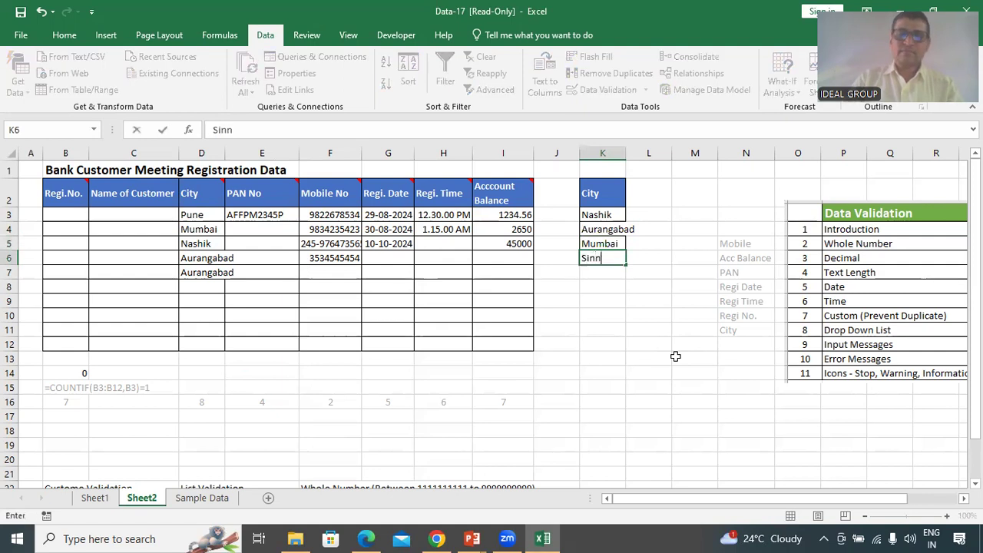
type("ar")
key("Return")
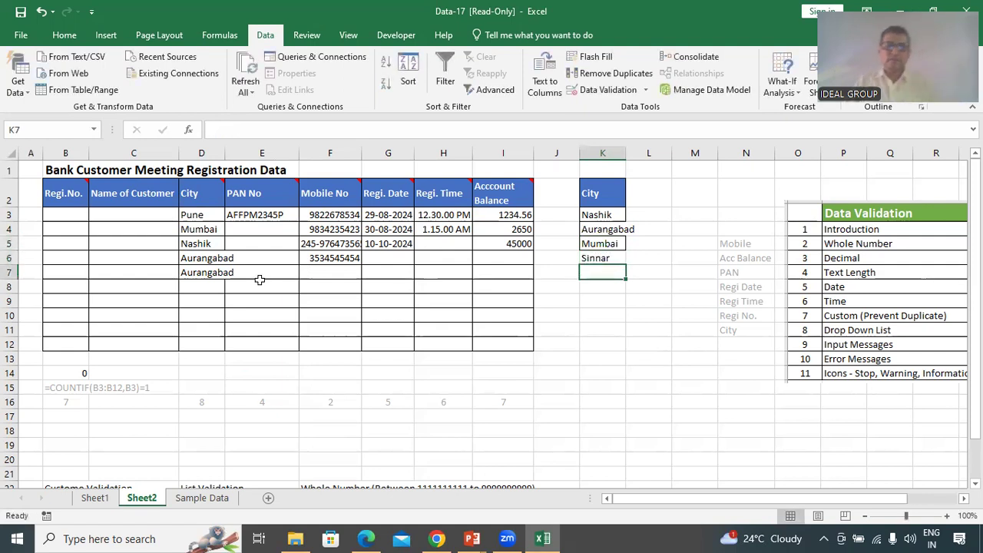
Check the city choices offered in D9, then select the city list K2:K6
left_click(206, 258)
left_click(202, 300)
left_click(230, 302)
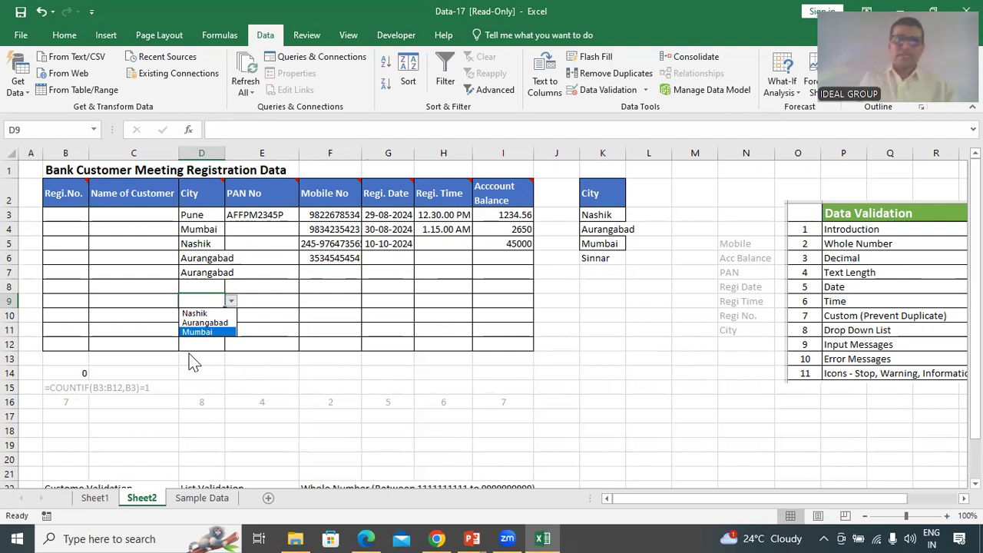
left_click(199, 268)
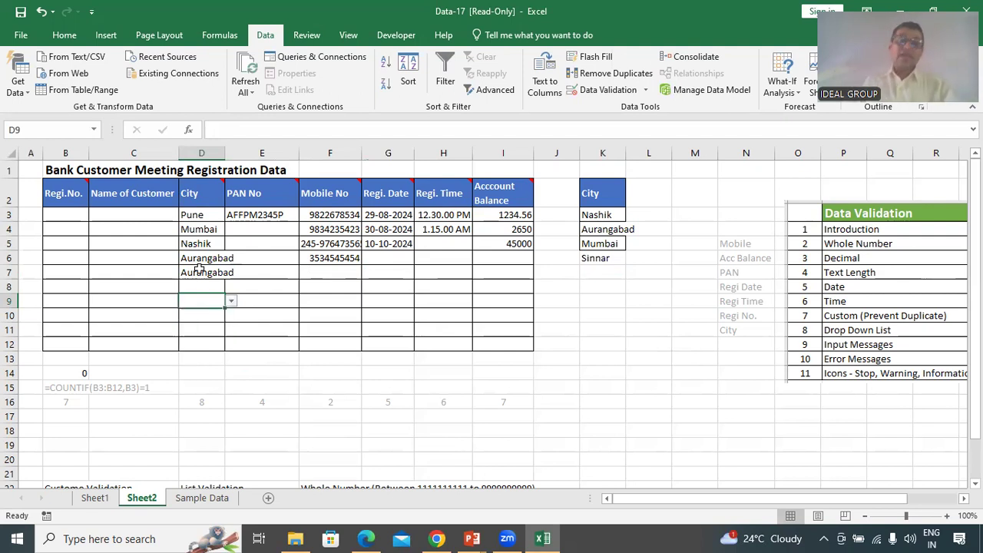
left_click(212, 329)
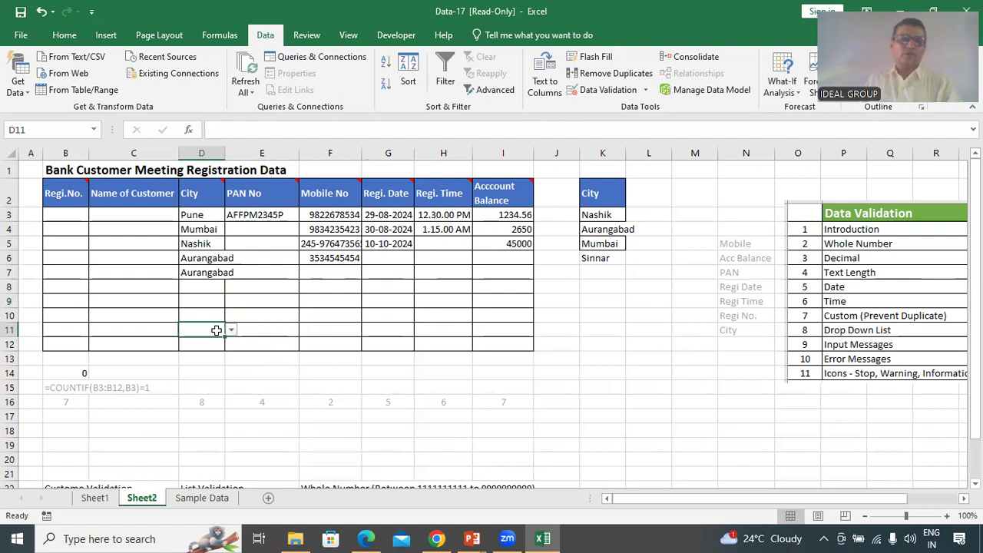
left_click(604, 257)
left_click_drag(610, 191, 617, 258)
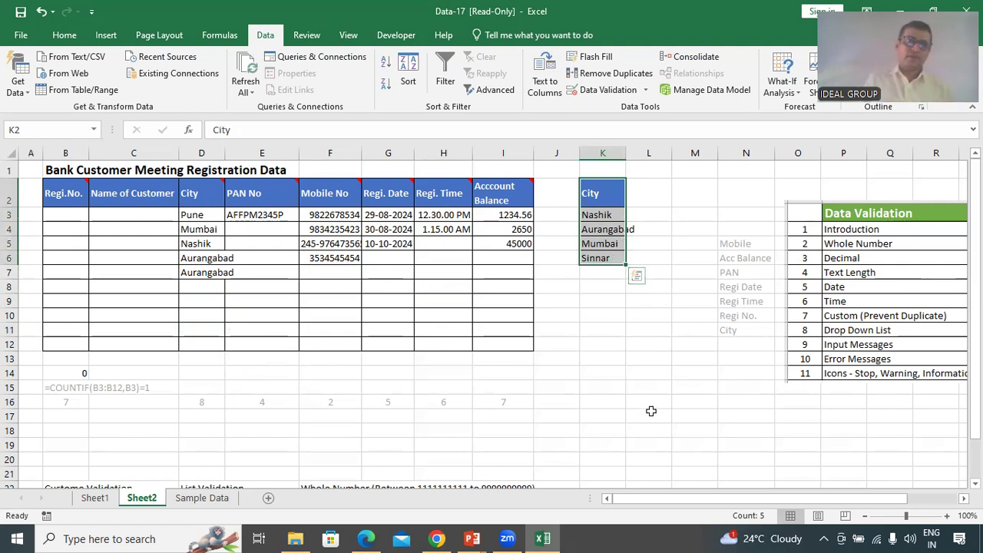
Delete Sinnar from the city list
left_click(632, 388)
left_click_drag(600, 192, 597, 252)
left_click(593, 298)
key("Up")
key("Up")
key("Up")
key("Delete")
Convert K2:K5 into a table with headers using Ctrl+T
left_click_drag(603, 192, 609, 243)
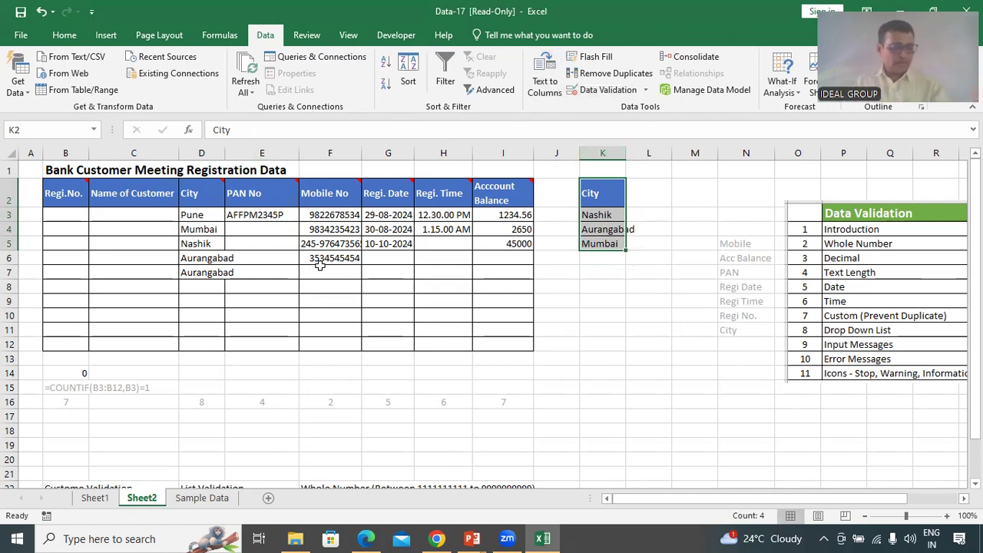
key("ctrl+t")
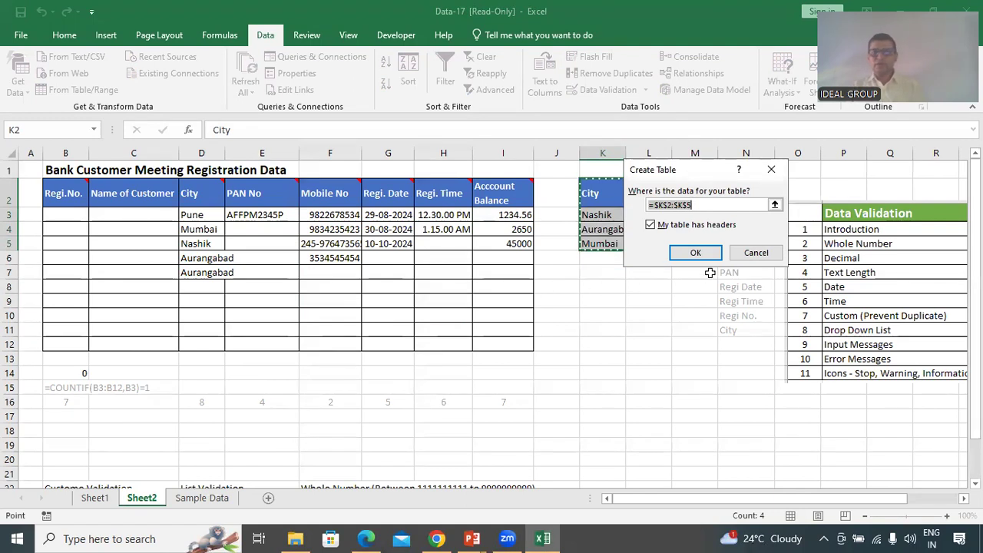
left_click(696, 255)
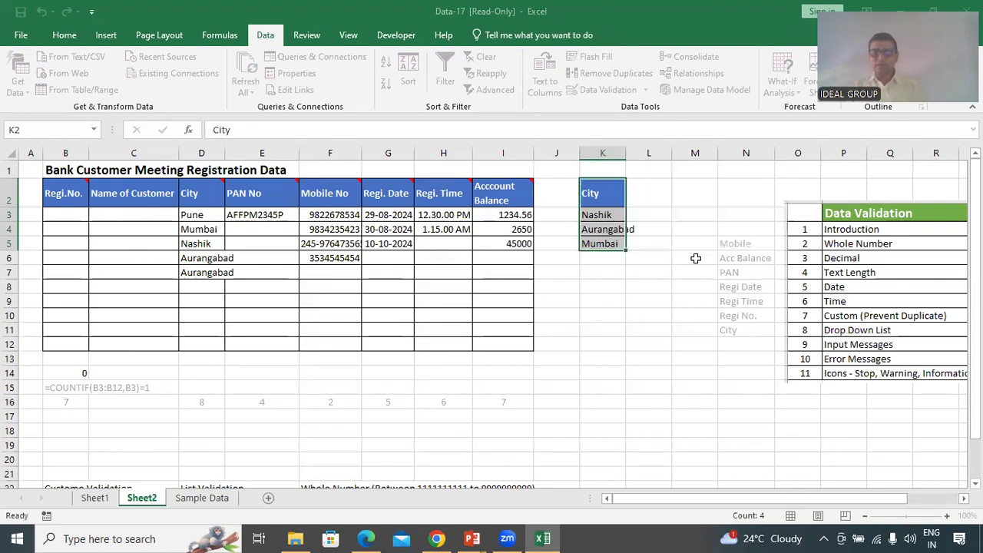
left_click(603, 358)
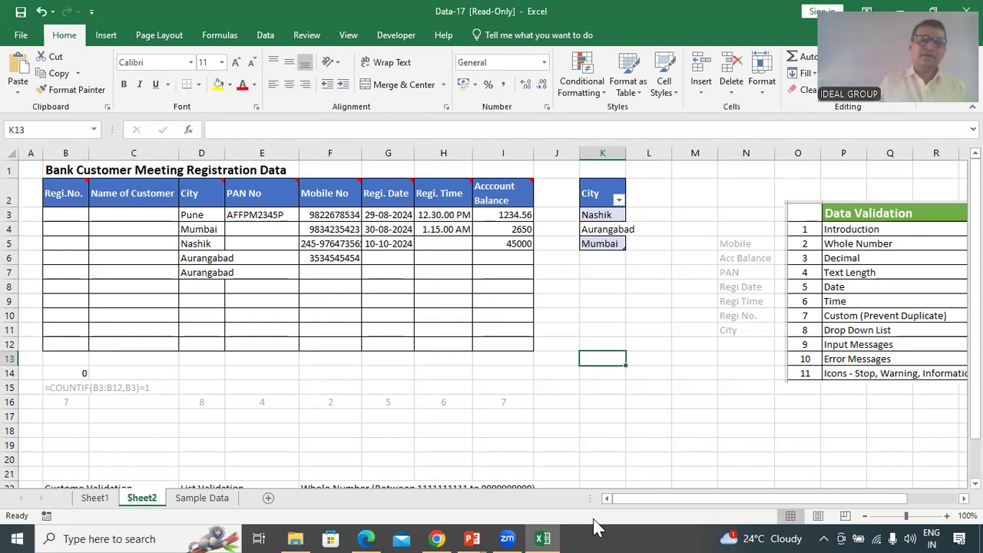
Reapply the List validation on D3:D12 with source =$K$3:$K$5
left_click(106, 36)
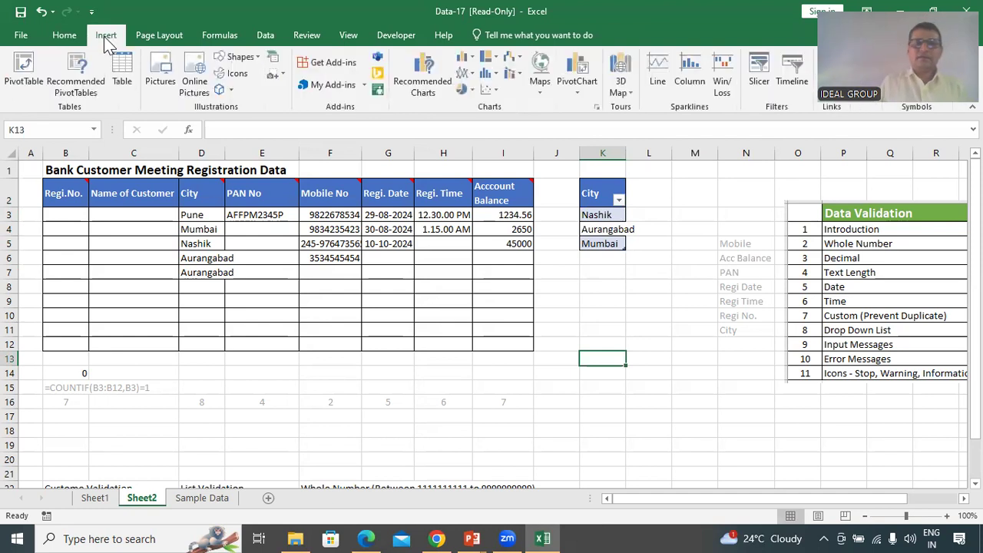
left_click(65, 36)
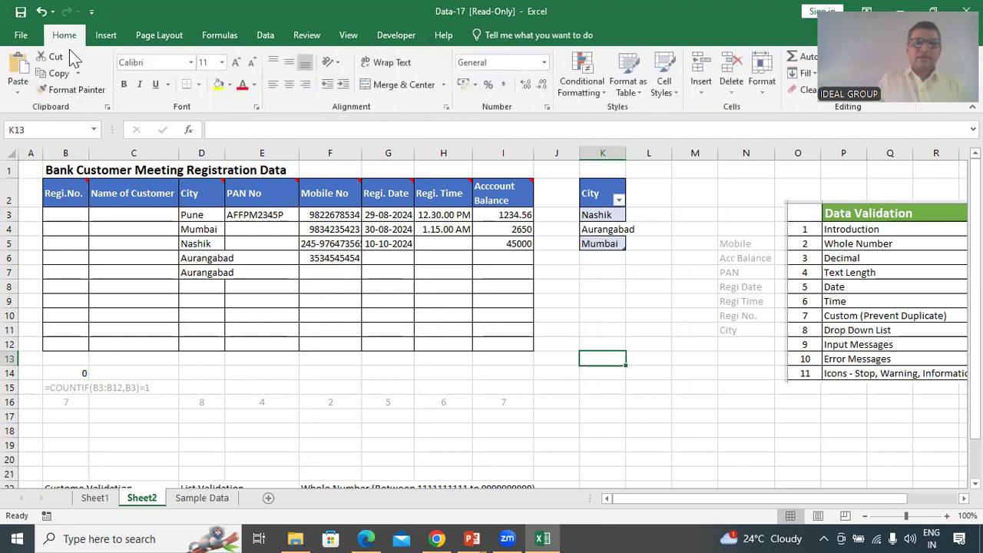
left_click(616, 258)
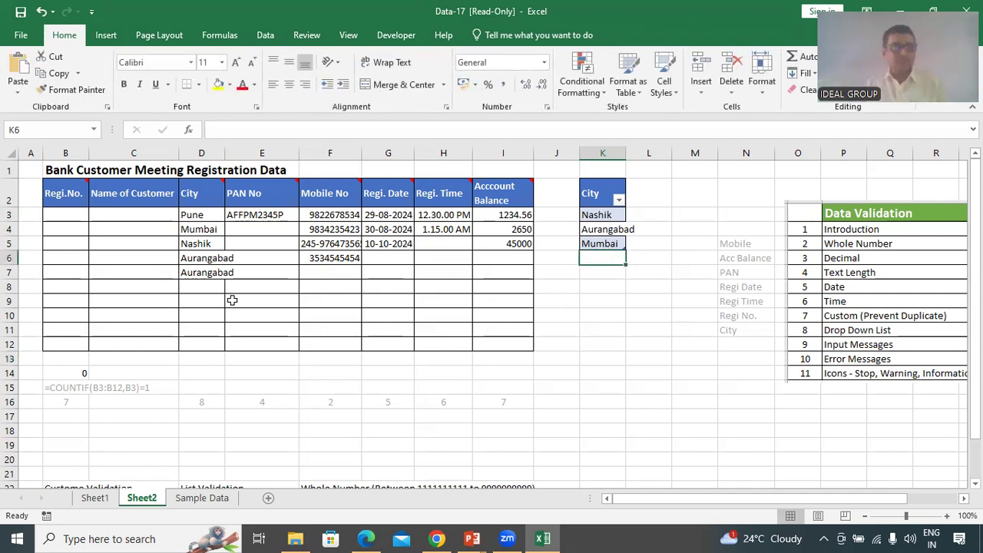
left_click_drag(195, 214, 208, 343)
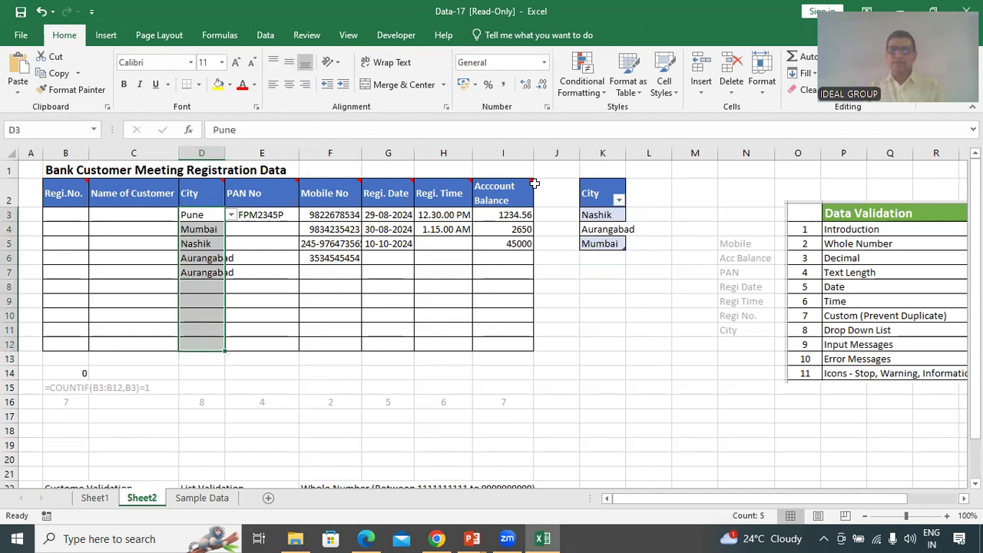
left_click(265, 35)
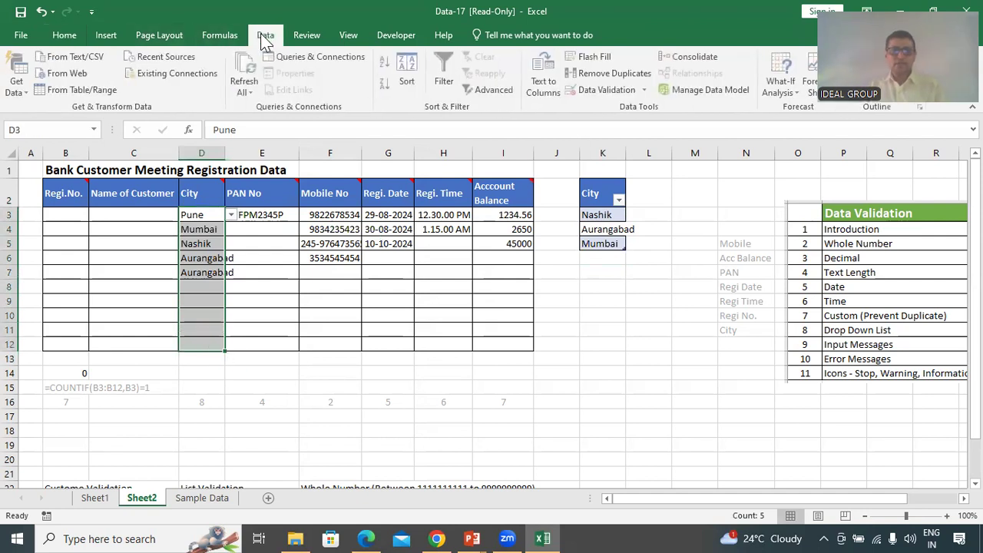
left_click(607, 89)
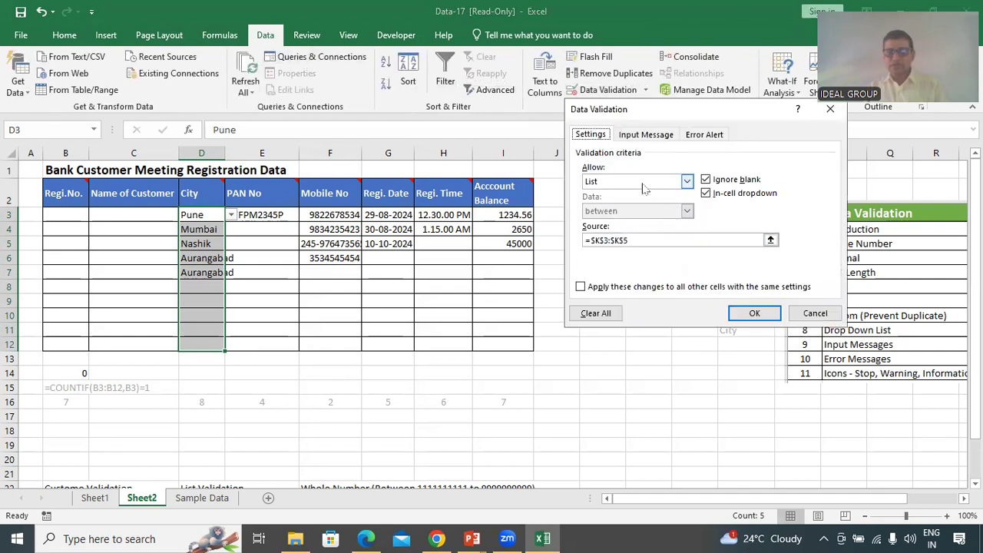
left_click(770, 240)
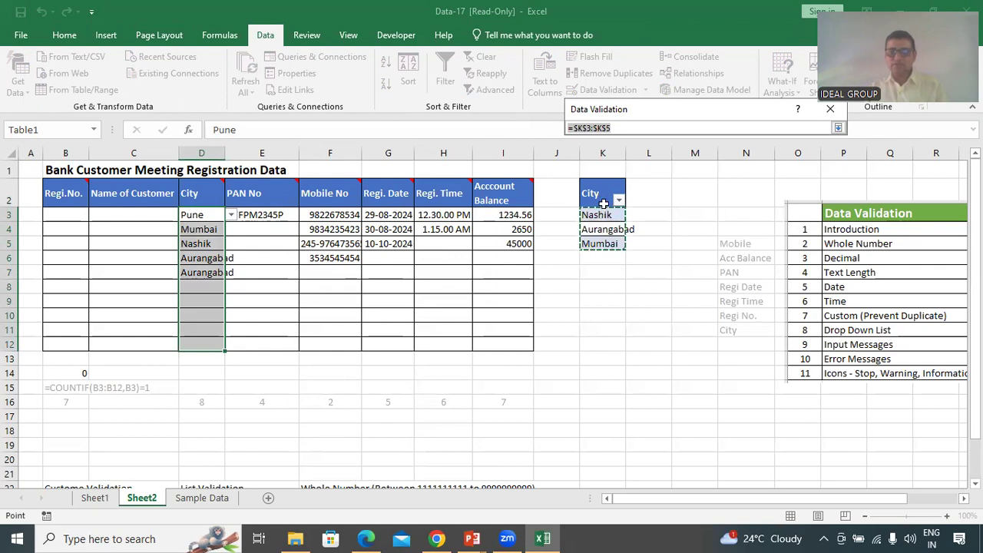
left_click(839, 128)
left_click(750, 312)
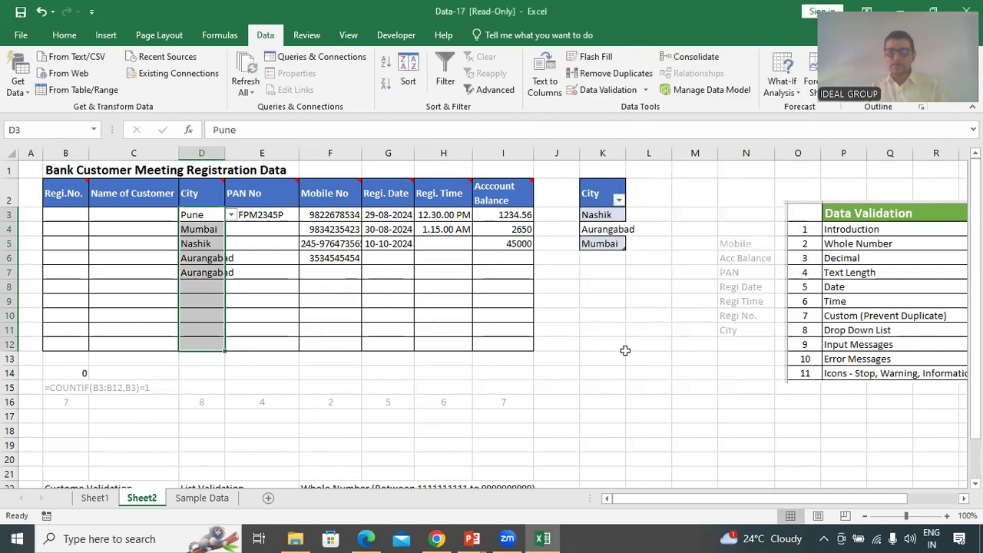
left_click(222, 313)
left_click(204, 286)
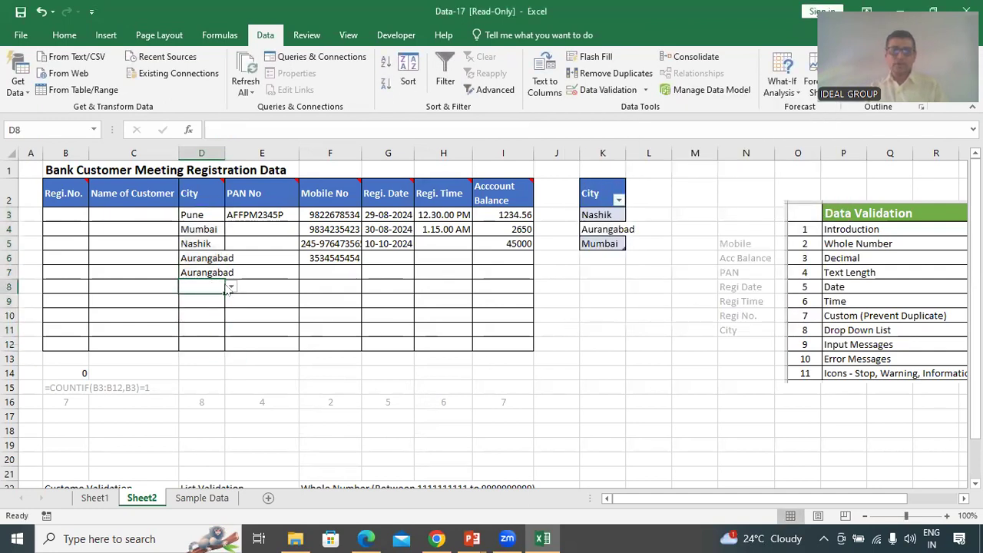
Add Sinnar to the city list in K6 and choose it for D8
left_click(230, 287)
left_click(230, 287)
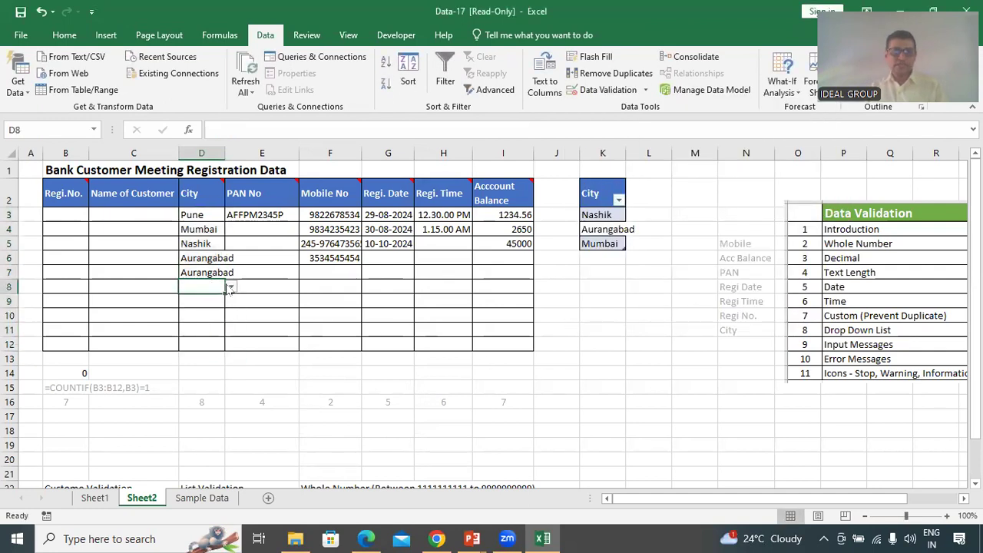
left_click(605, 259)
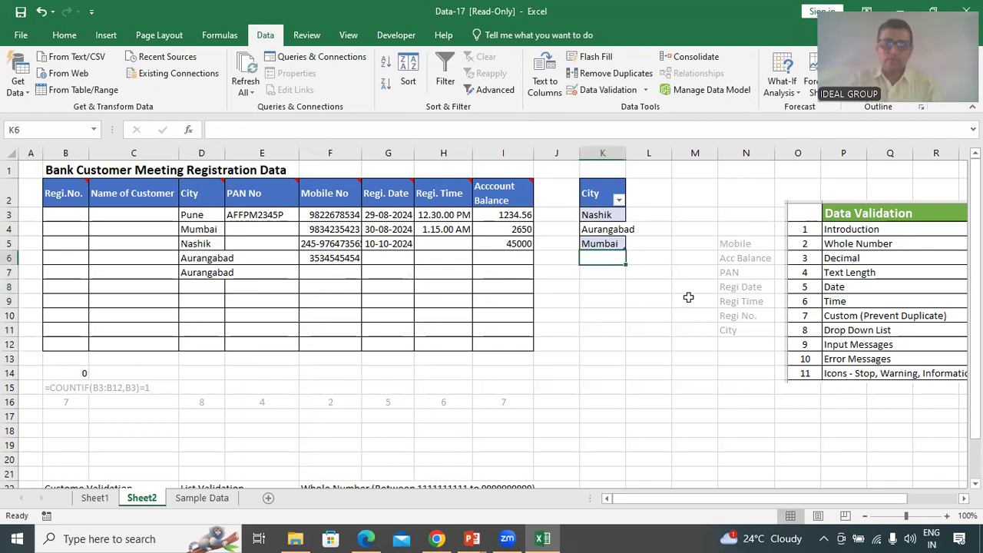
type("Sinnar")
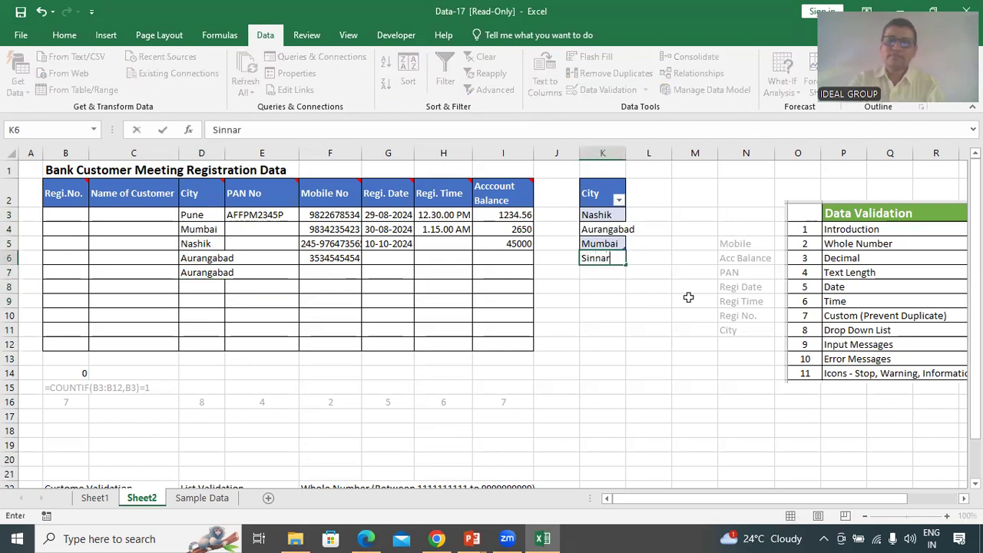
key("Return")
left_click(202, 287)
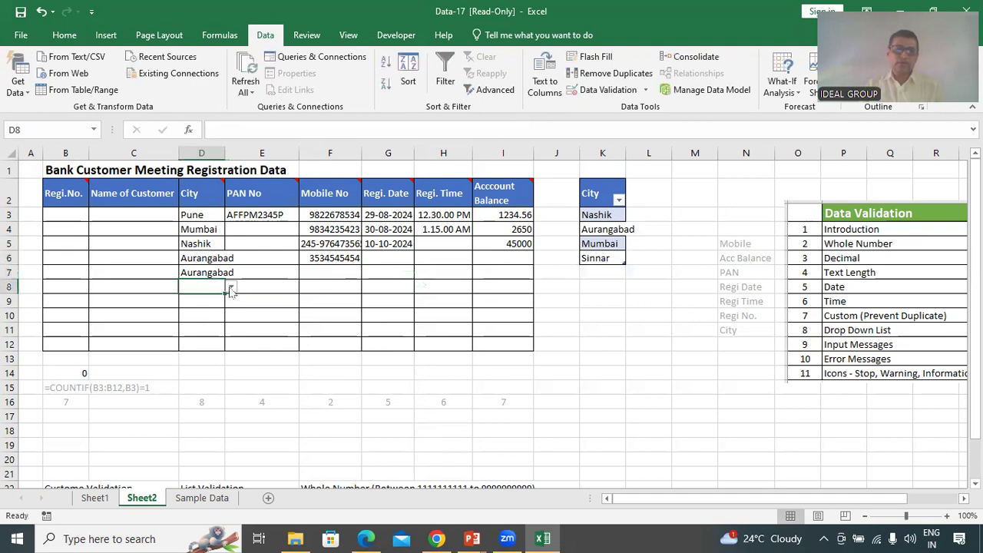
left_click(230, 287)
left_click(196, 327)
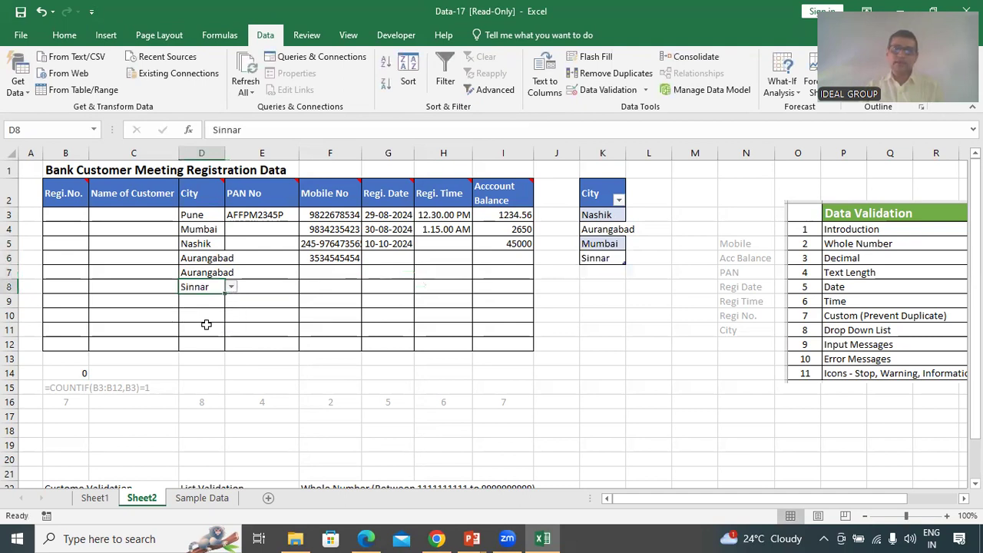
Add Nagpur to the city list in K7 and choose it for D9
left_click(610, 273)
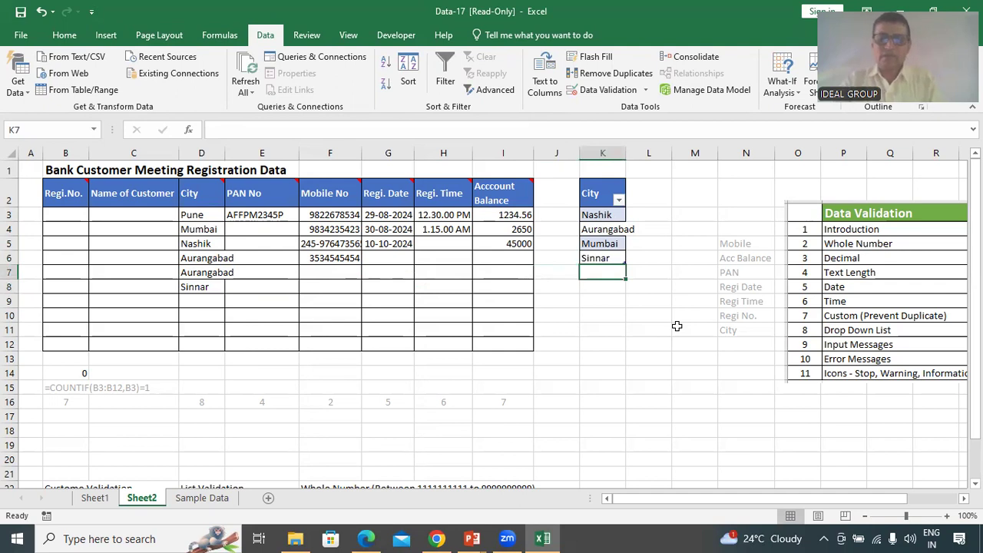
type("Nagpur")
key("Return")
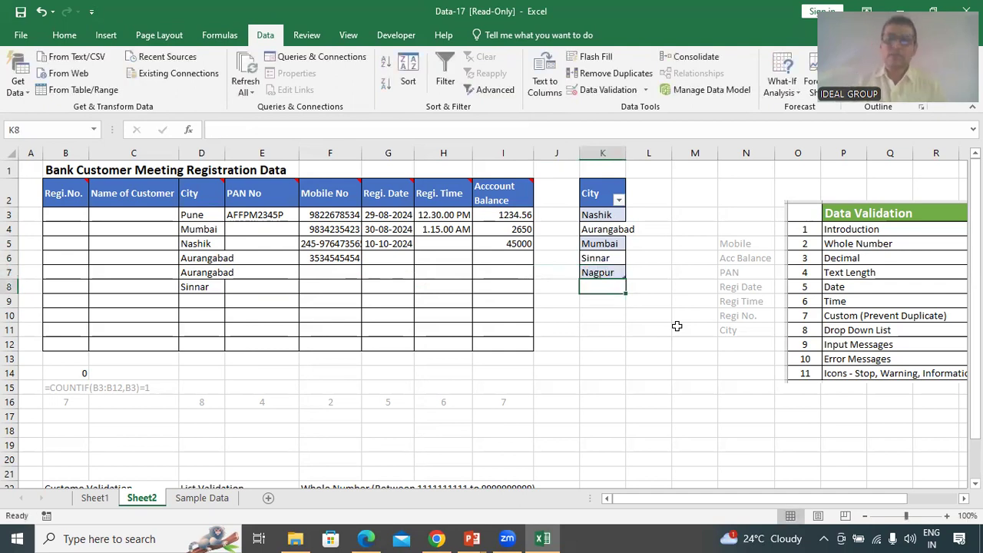
left_click(194, 300)
left_click(231, 302)
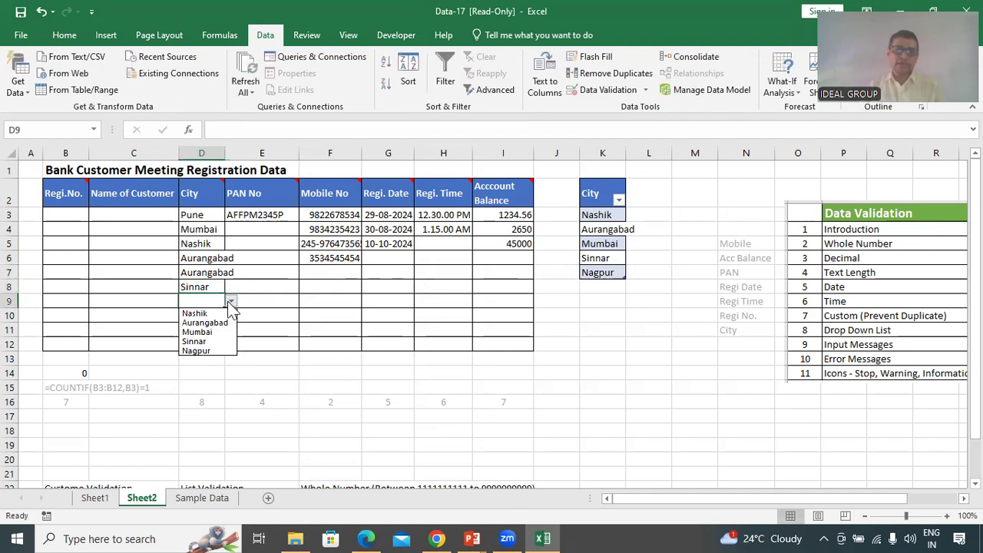
left_click(216, 355)
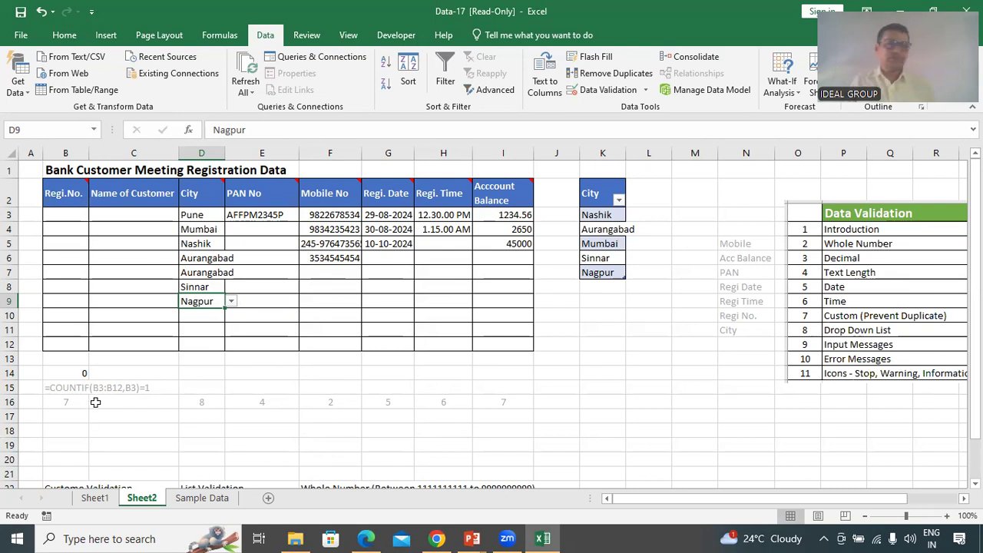
left_click(69, 361)
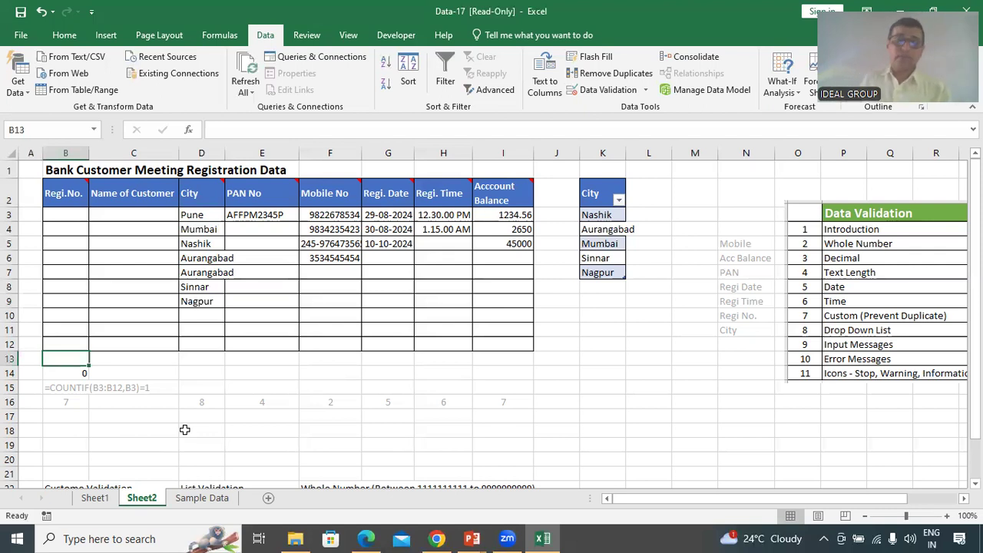
Look at the Custom option in B4's Data Validation settings
left_click(67, 231)
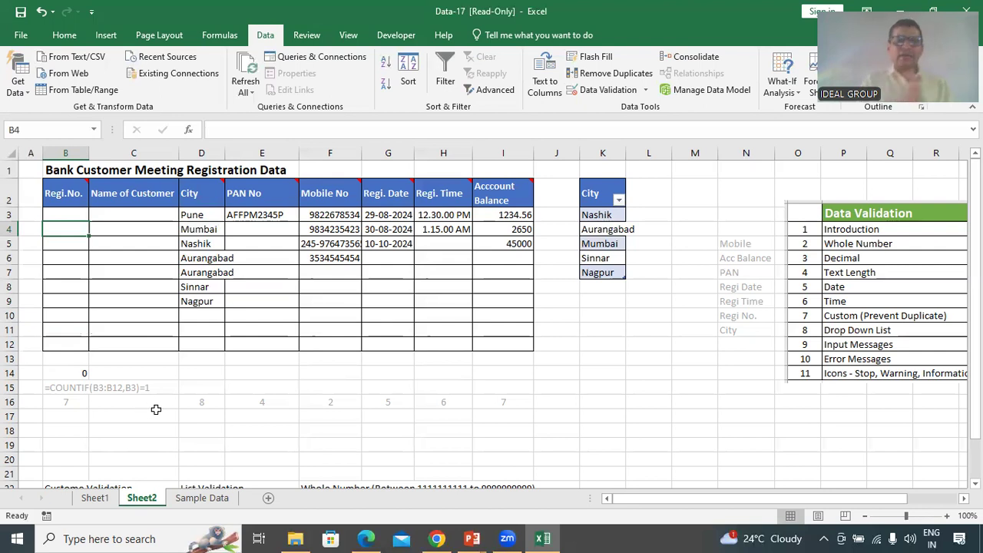
left_click(609, 90)
left_click(623, 181)
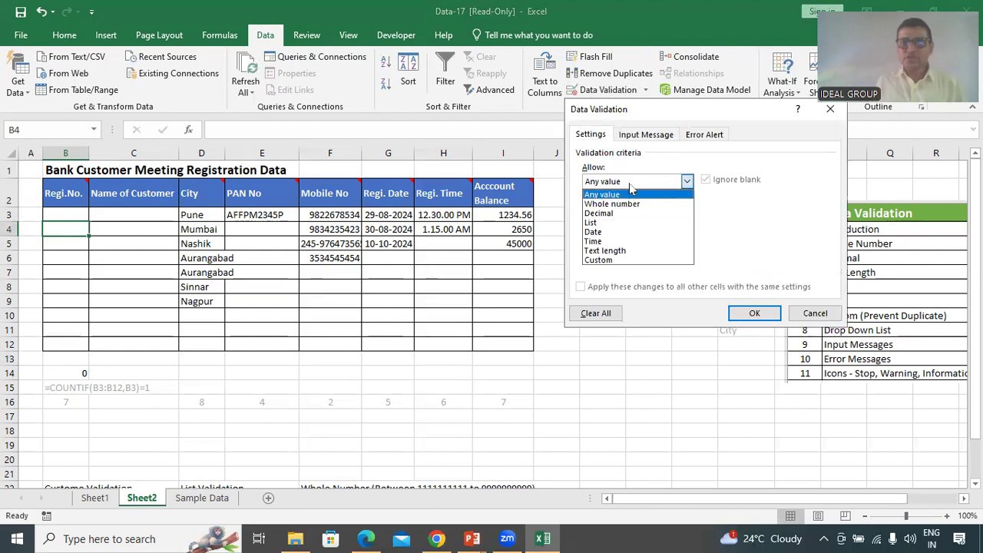
key("ctrl")
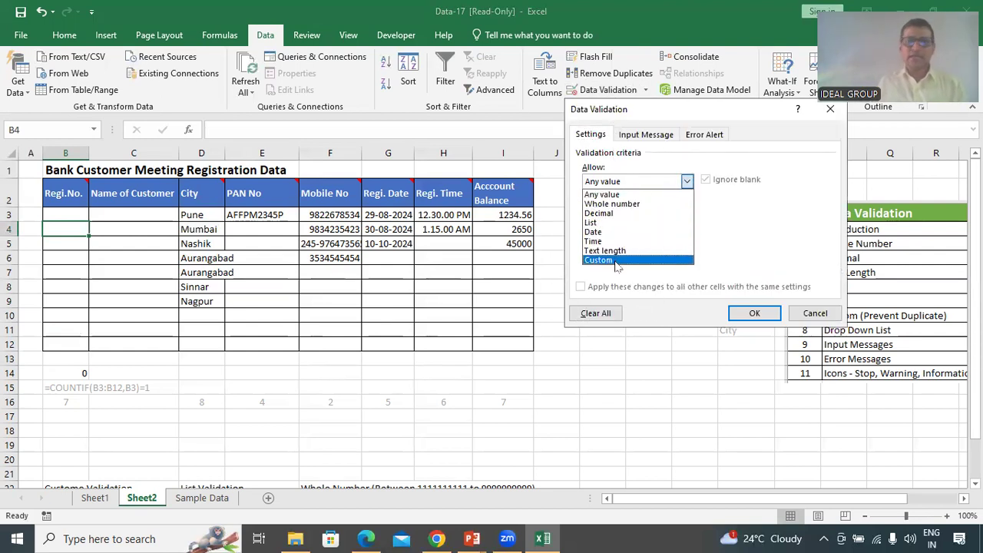
left_click(814, 315)
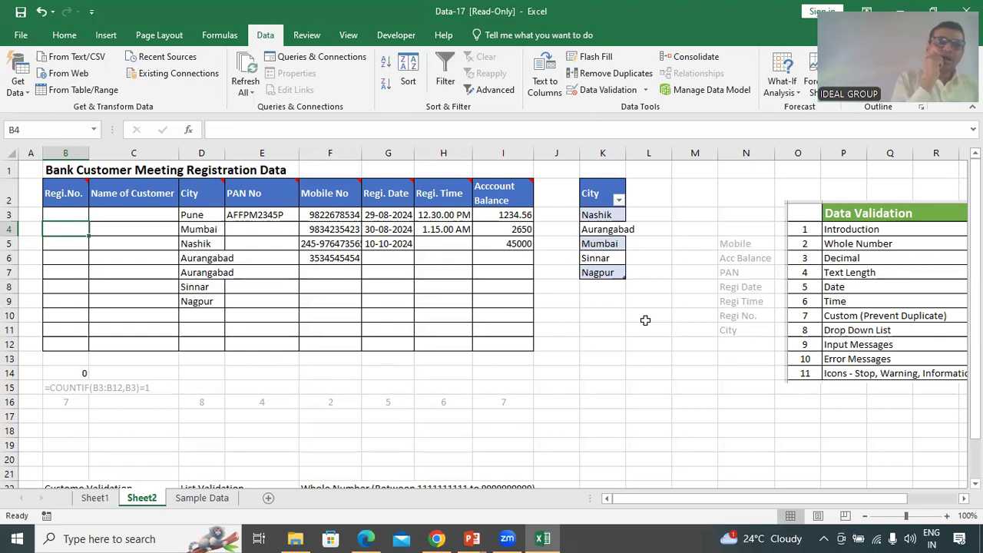
Clear the old formula from B14 and start typing =countif
left_click(75, 375)
key("Delete")
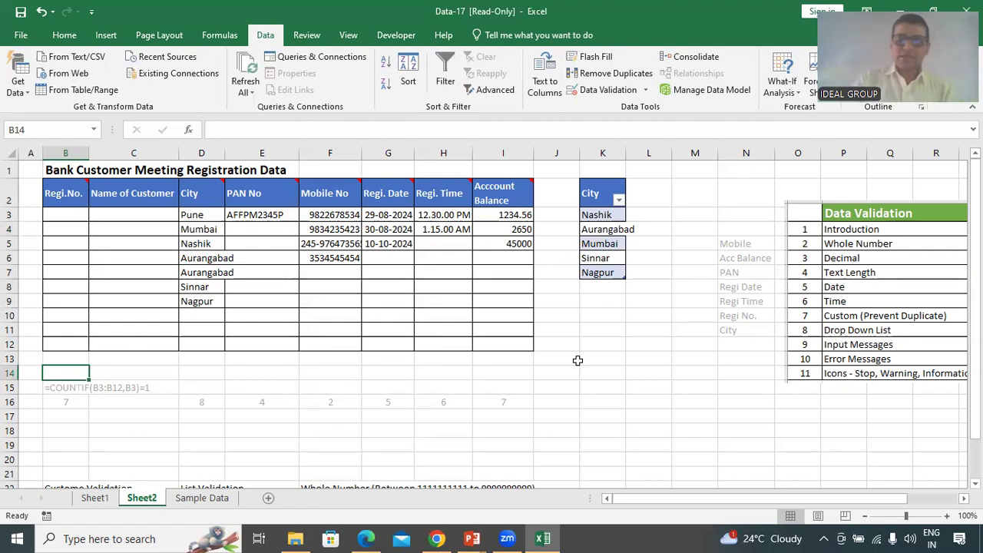
type("=")
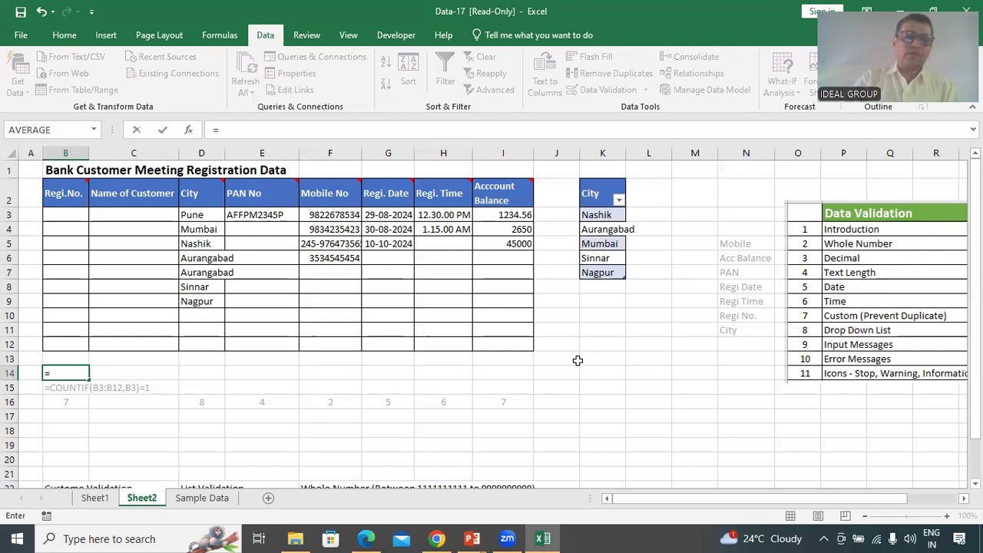
type("countif")
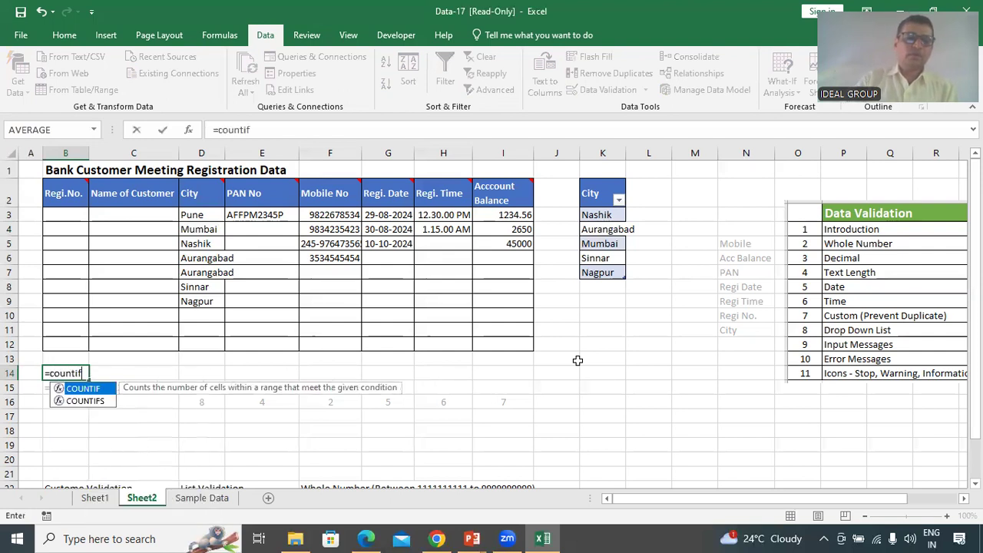
Enter =COUNTIF(B3:B12,B3) in B14, which returns 0
key("Tab")
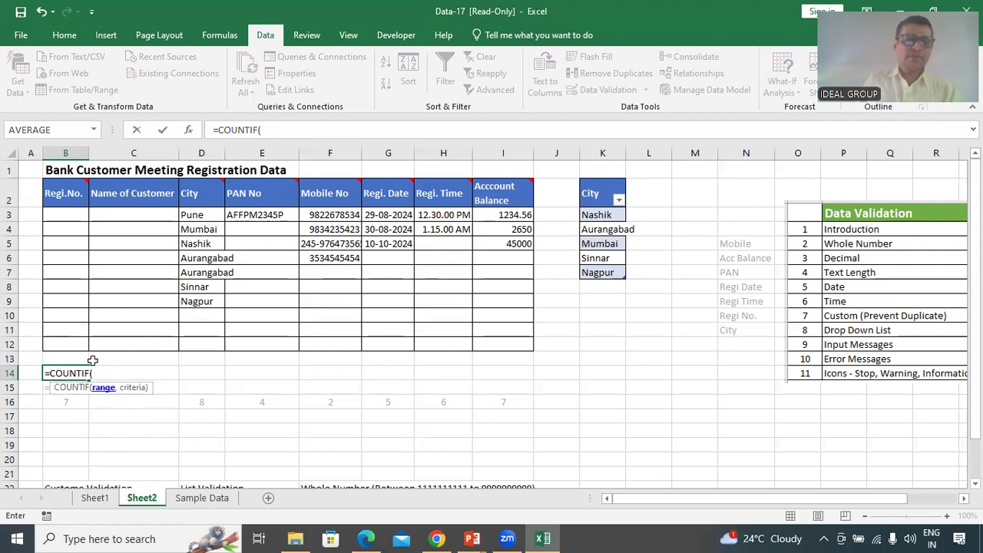
left_click_drag(66, 217, 76, 340)
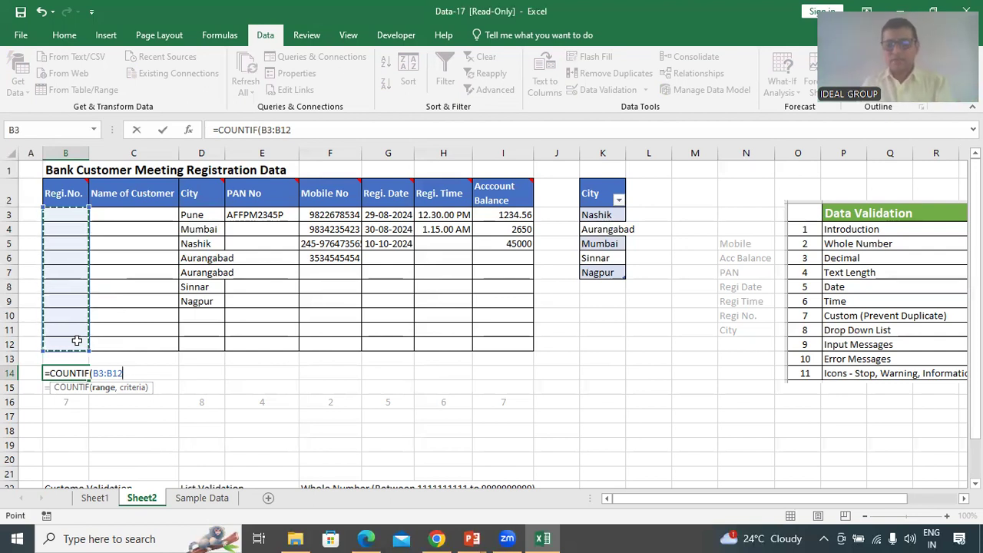
type(",")
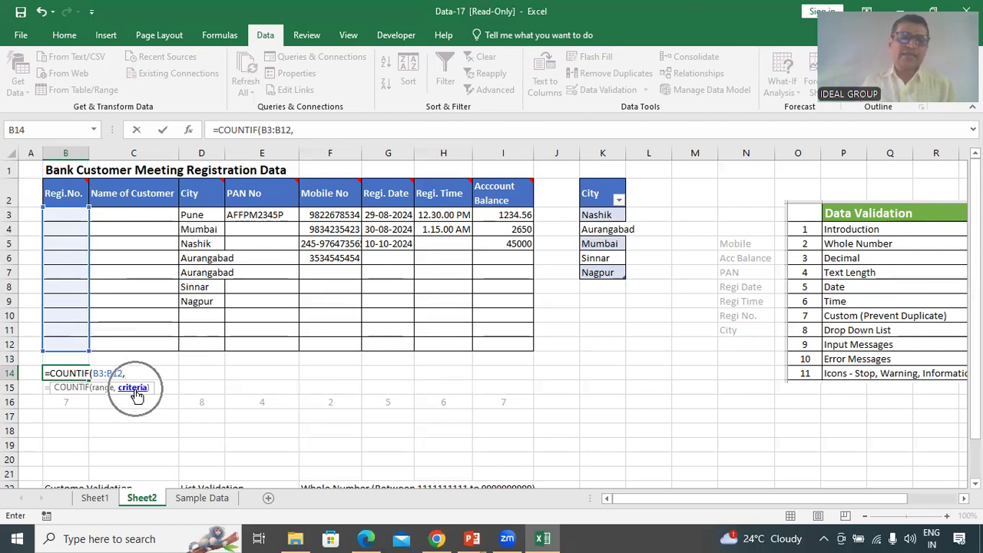
key("ctrl")
key("ctrl")
left_click(70, 215)
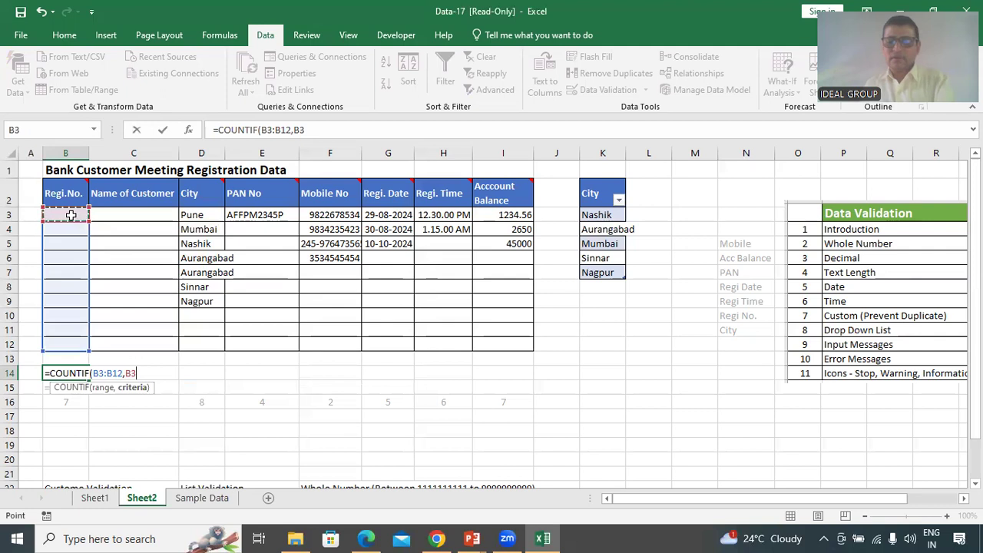
type(")")
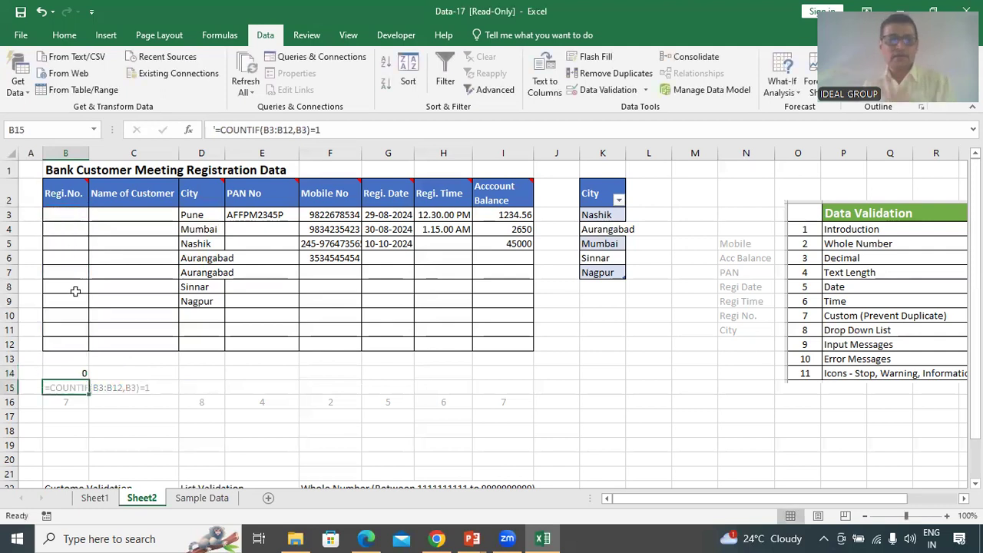
key("ctrl+Return")
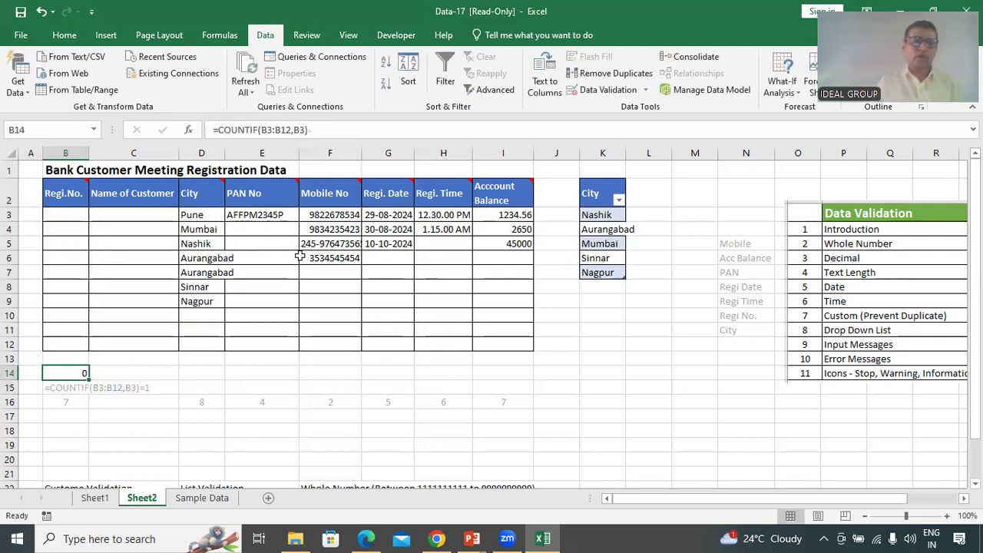
Enter Regi. No. 101 in B3, 102 in B4 and a duplicate 101 in B5
left_click(77, 214)
type("101")
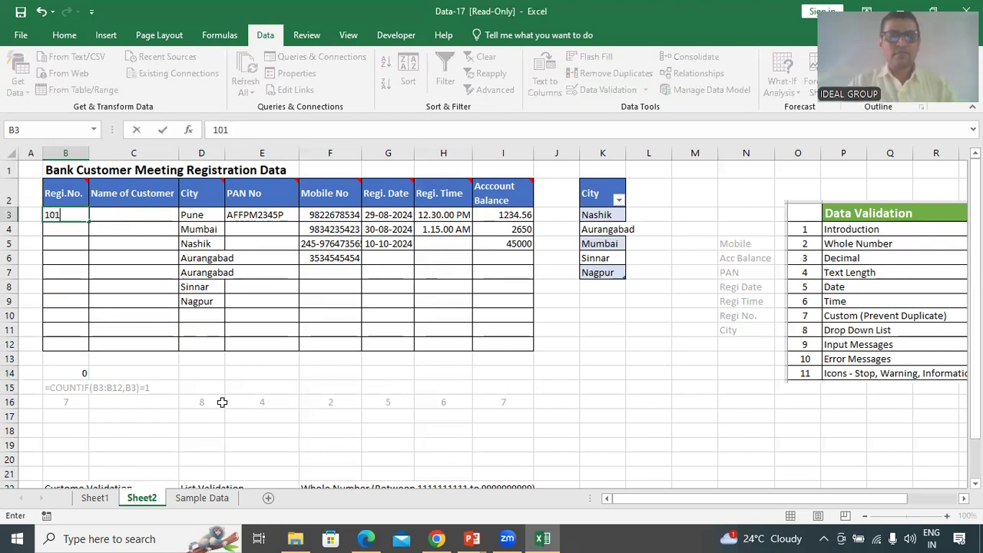
key("ctrl+Return")
key("Return")
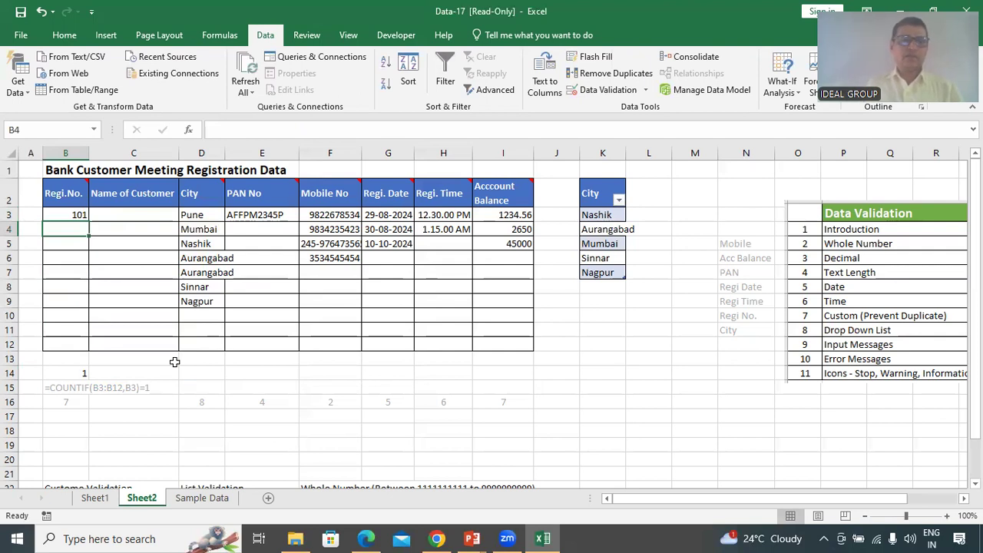
type("102")
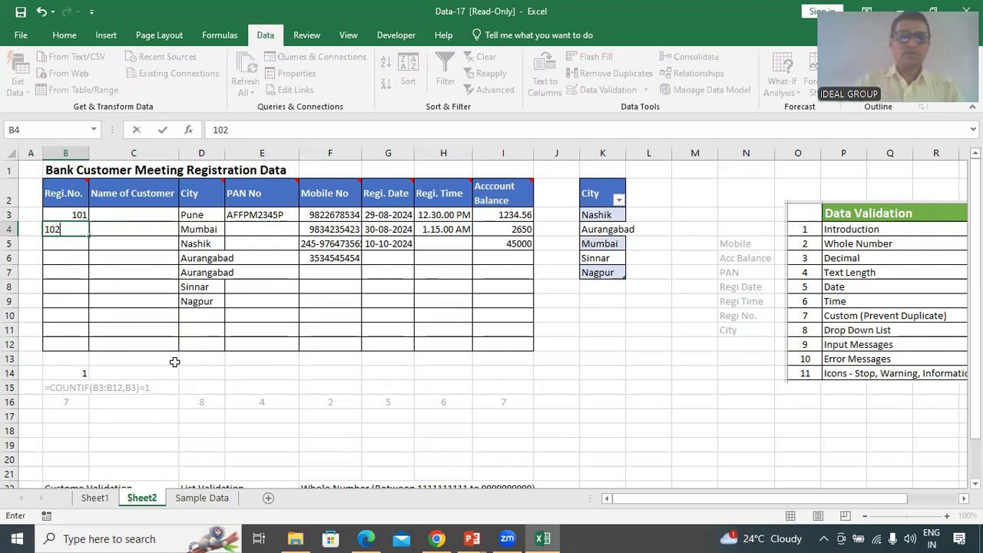
key("Return")
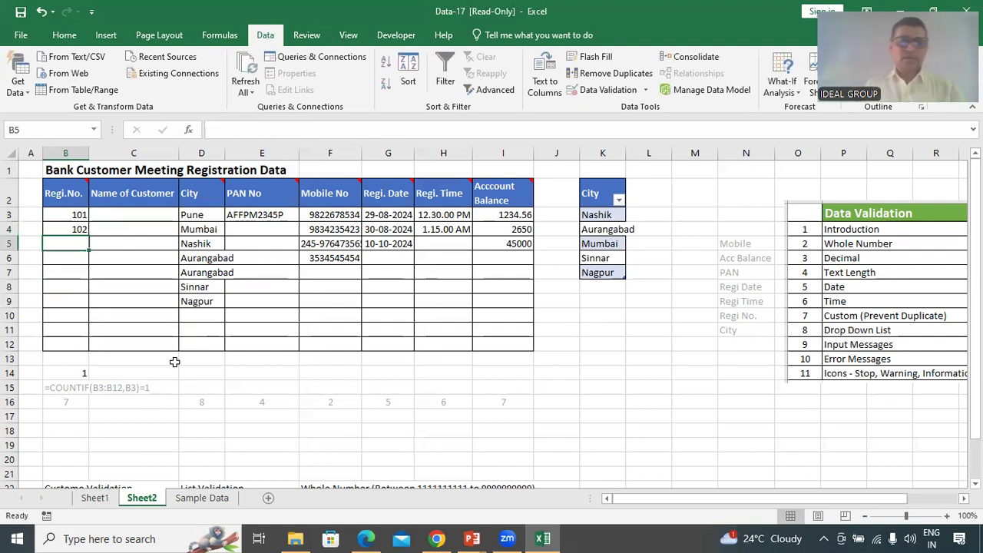
type("101")
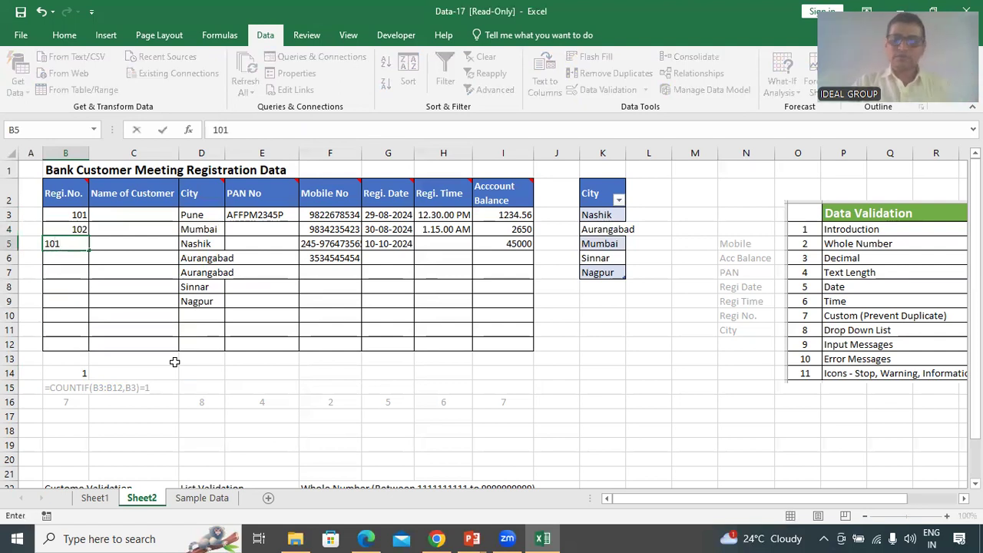
key("Return")
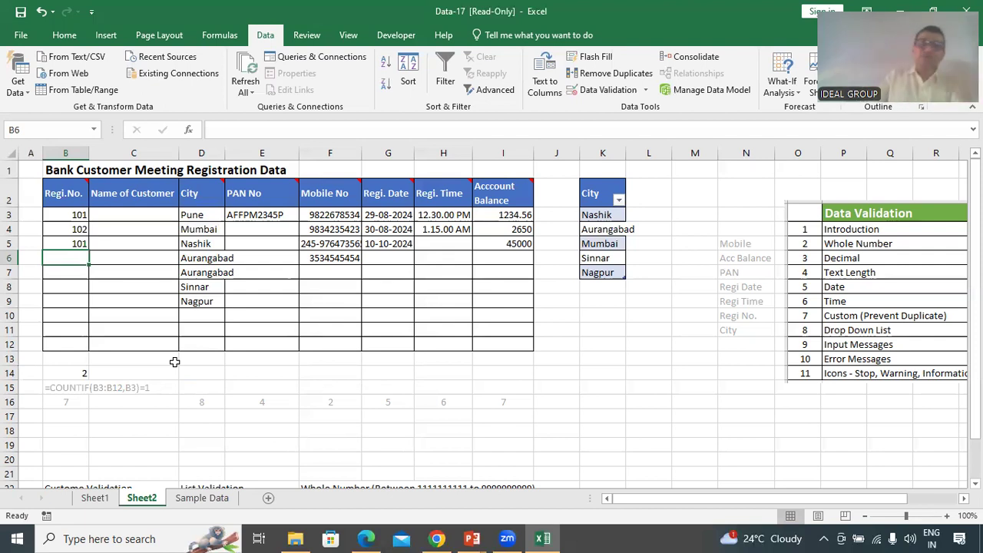
For the Regi. No. cells, choose Custom data validation and begin the formula =COUNTIF(
left_click_drag(76, 216, 81, 344)
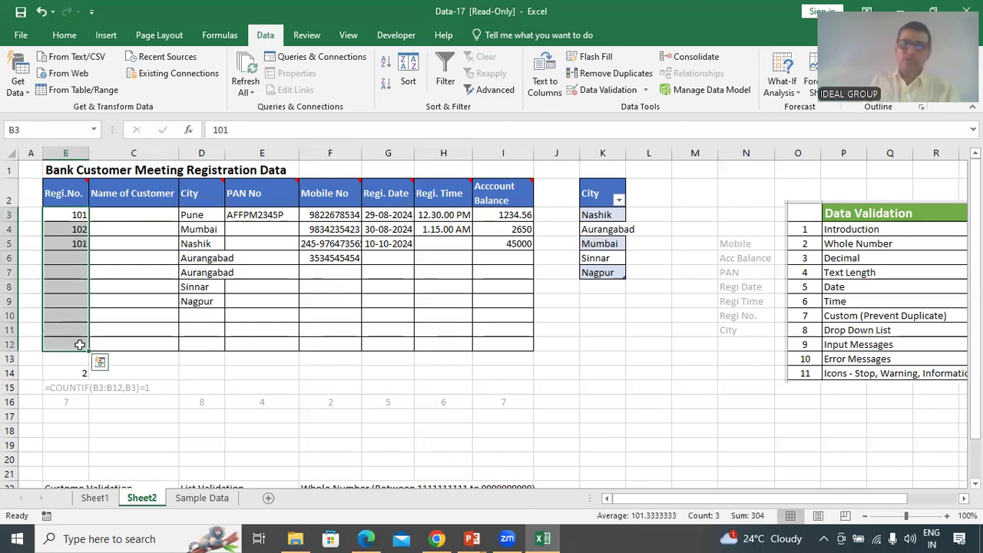
left_click(605, 94)
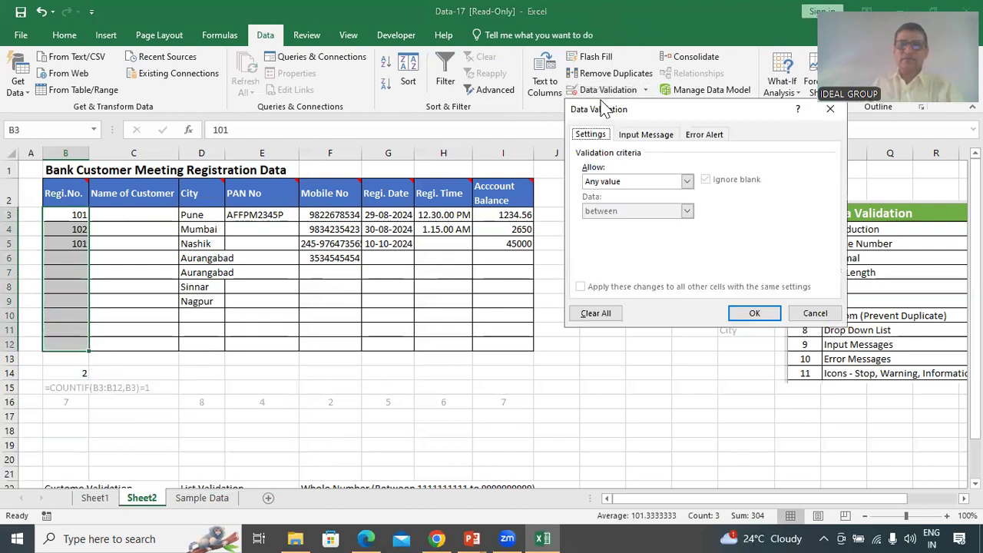
left_click(640, 191)
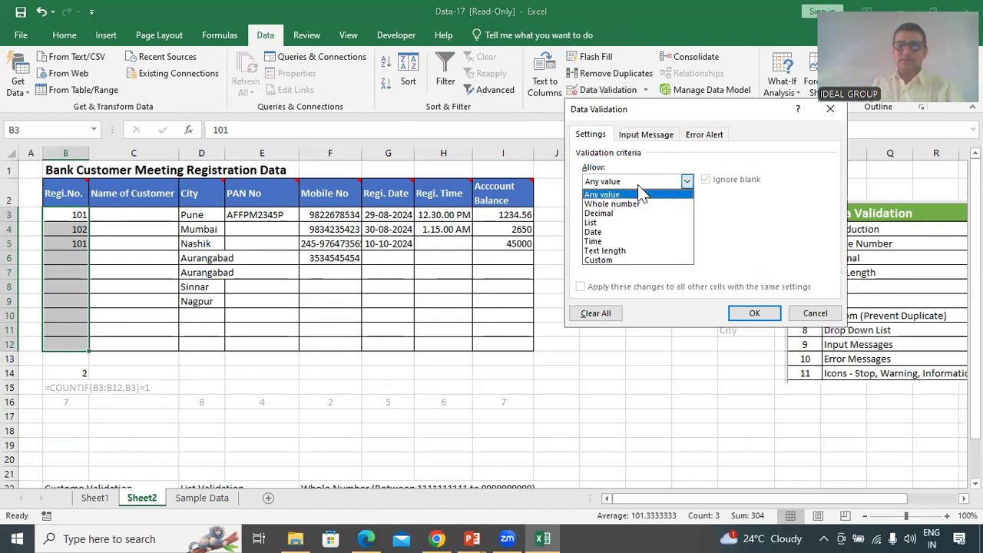
left_click(625, 261)
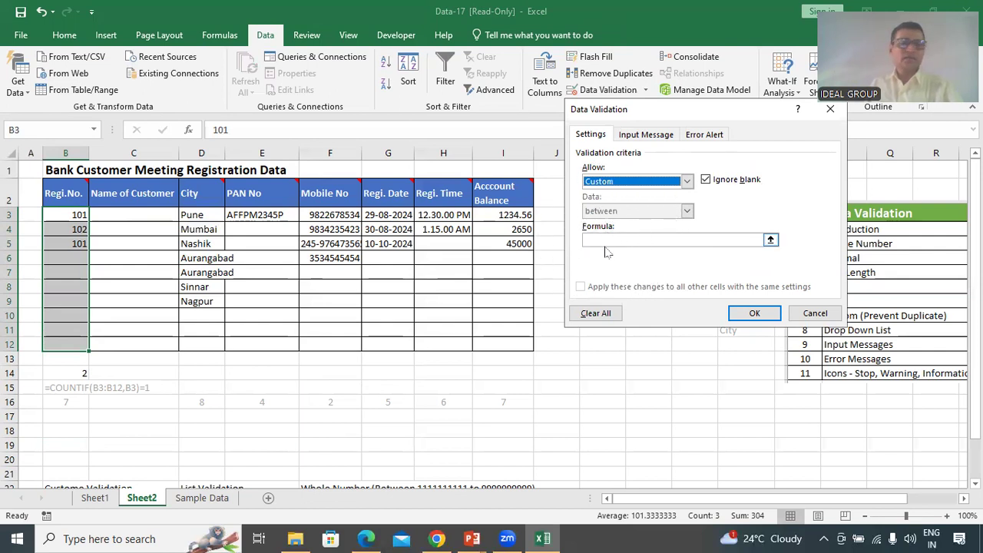
left_click(606, 240)
type("=")
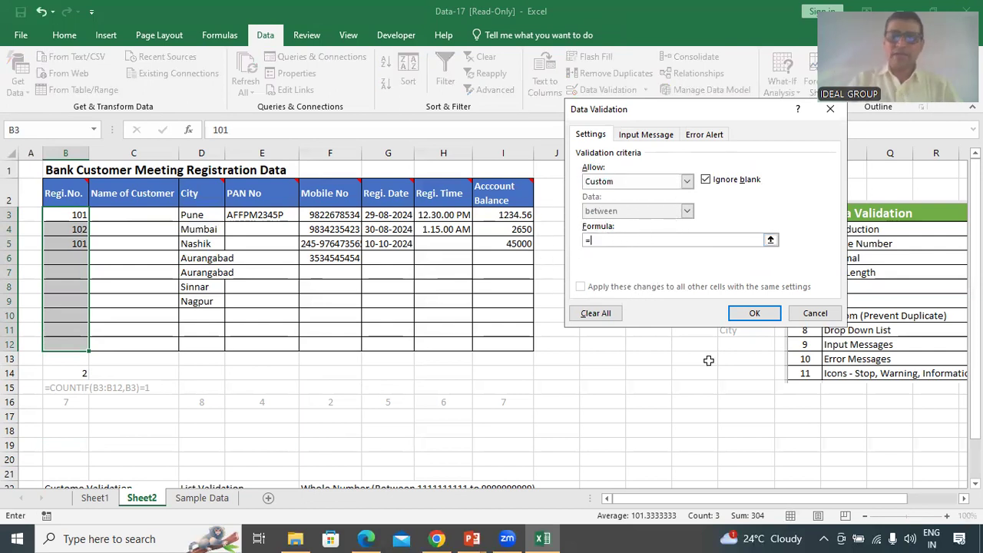
type("COUNTIF(")
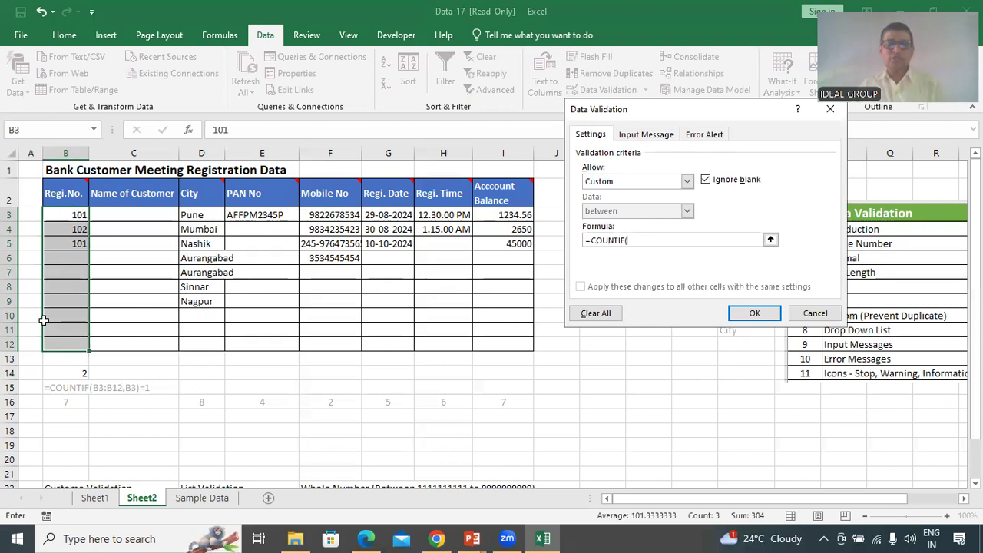
Finish the rule as =COUNTIF(B3:$B$12,B3) = 1 and apply it to B3:B12
left_click(771, 239)
left_click_drag(79, 215, 79, 346)
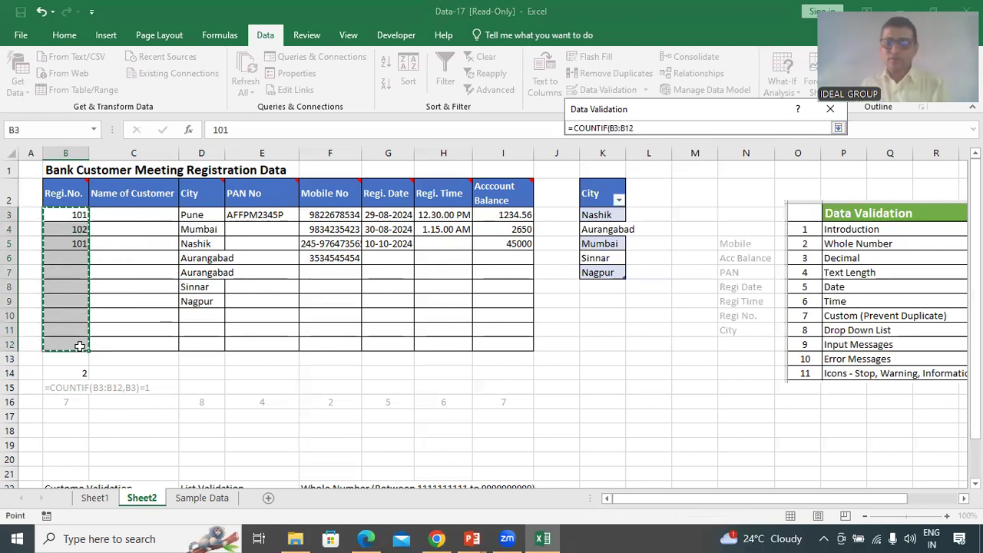
left_click(838, 127)
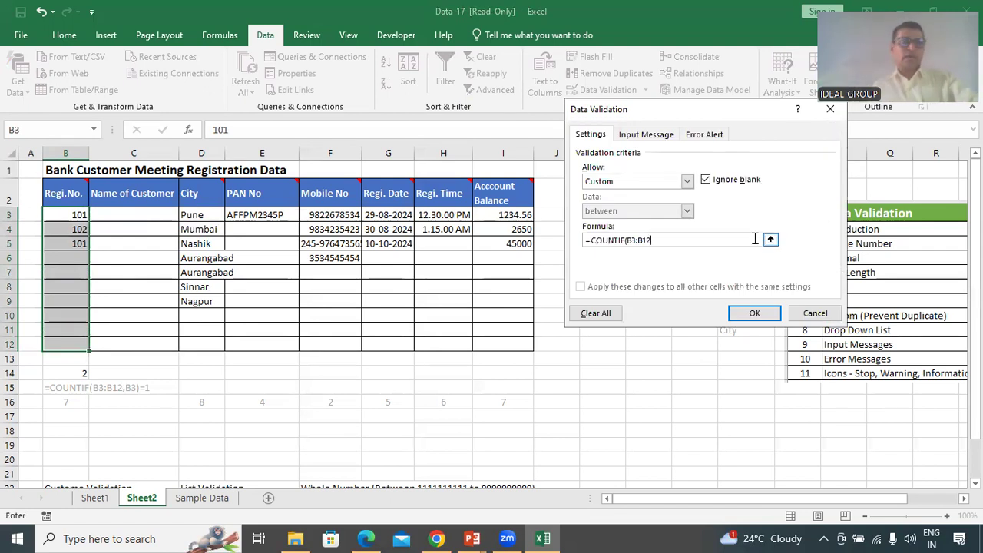
key("F4")
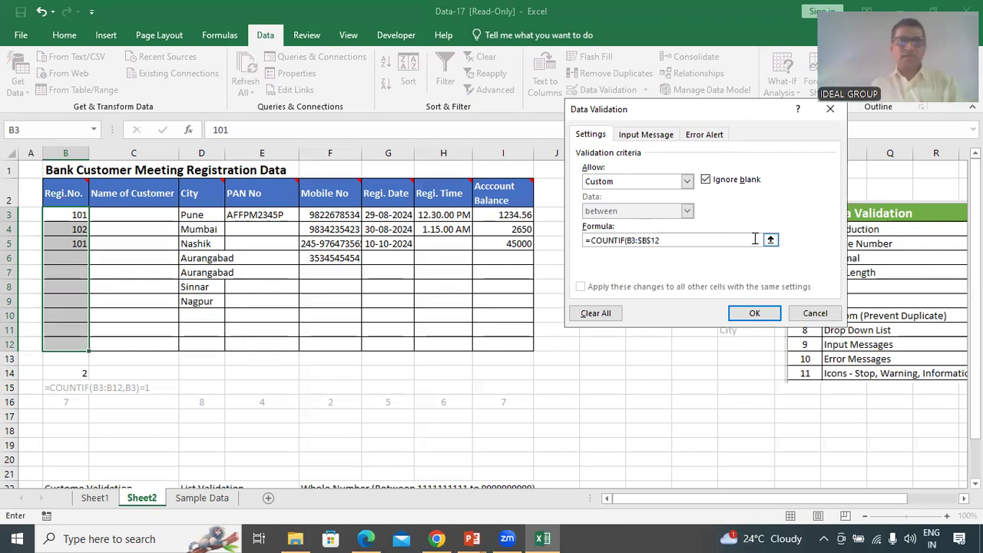
type(",")
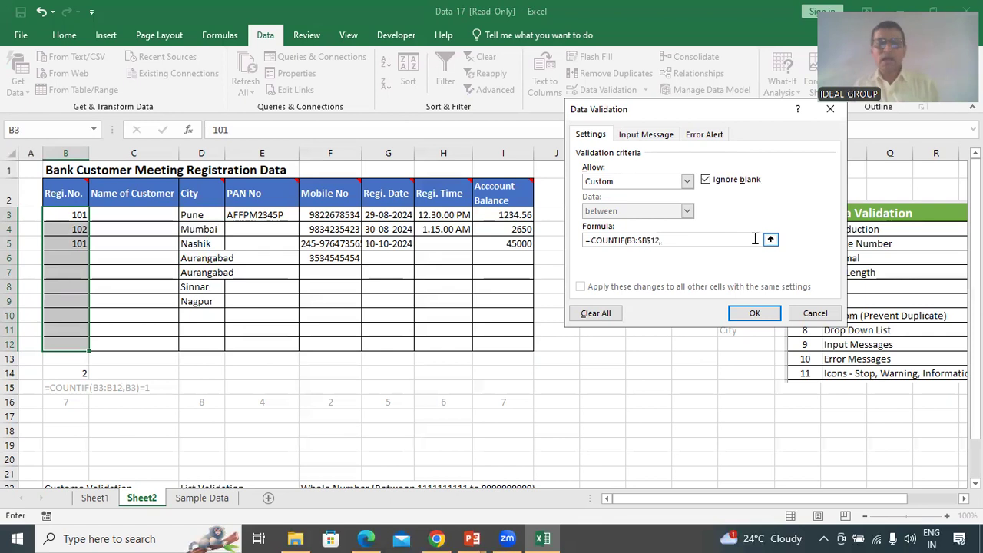
left_click(74, 214)
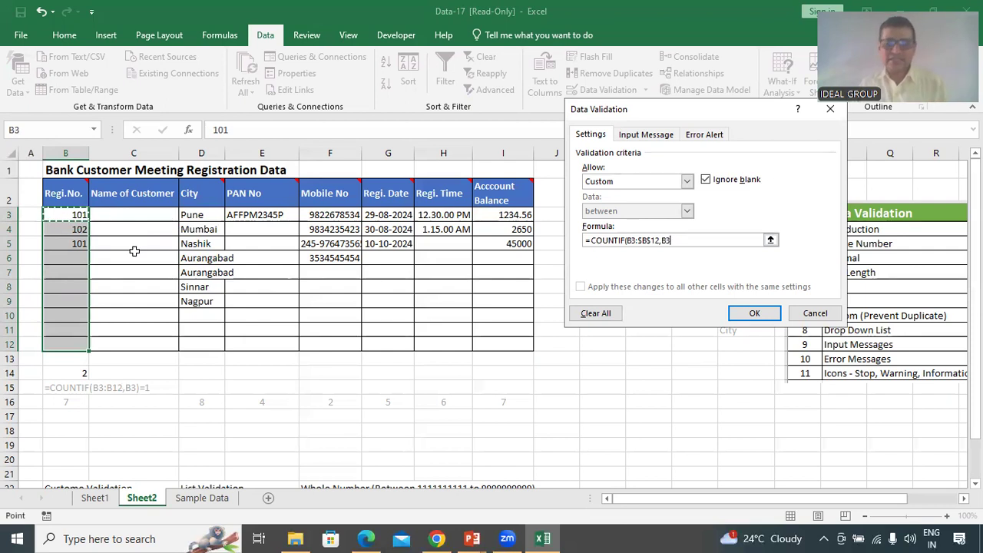
type(") ")
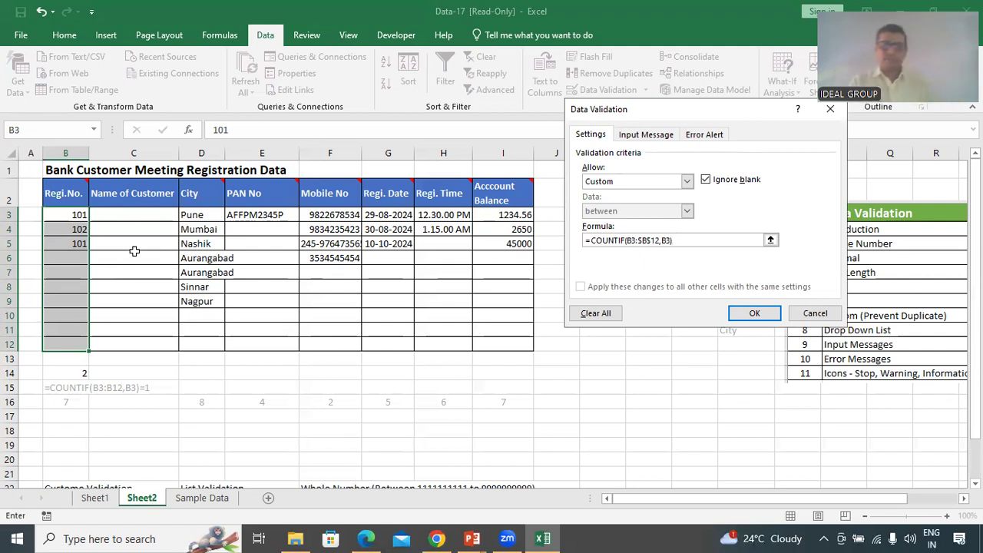
type("= ")
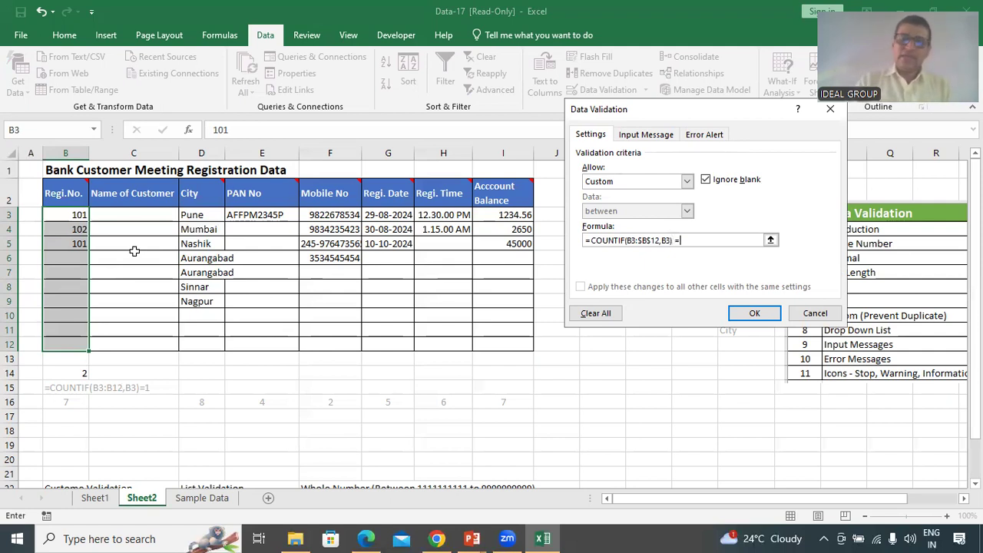
type("1")
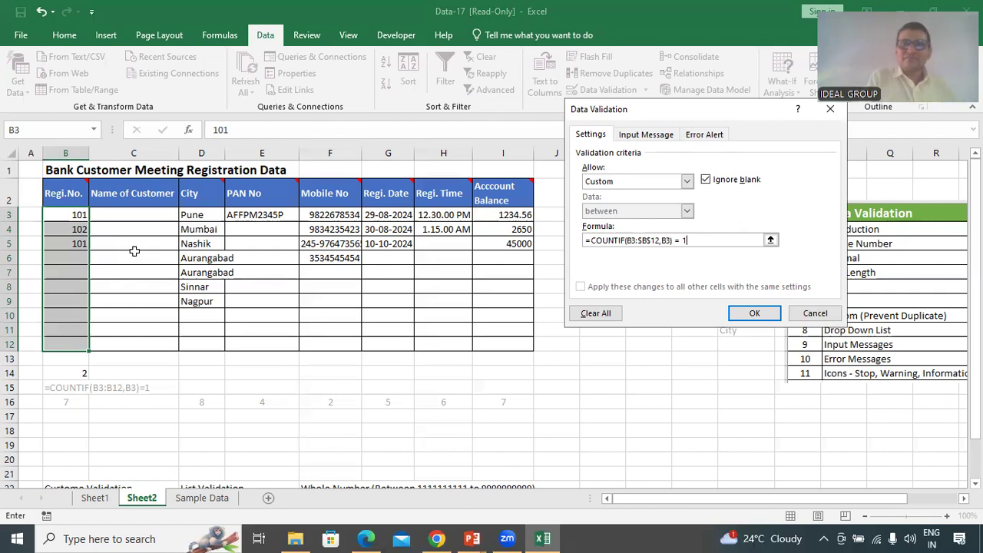
left_click(755, 315)
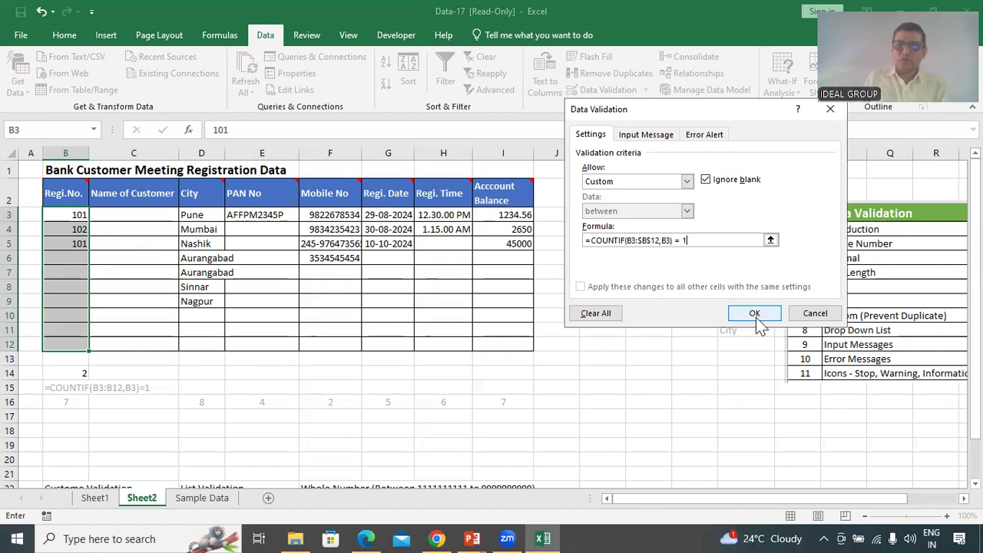
Enter Regi. No. 104 in B6 and 101 in B7, then switch to the Custom Validation video
left_click(65, 260)
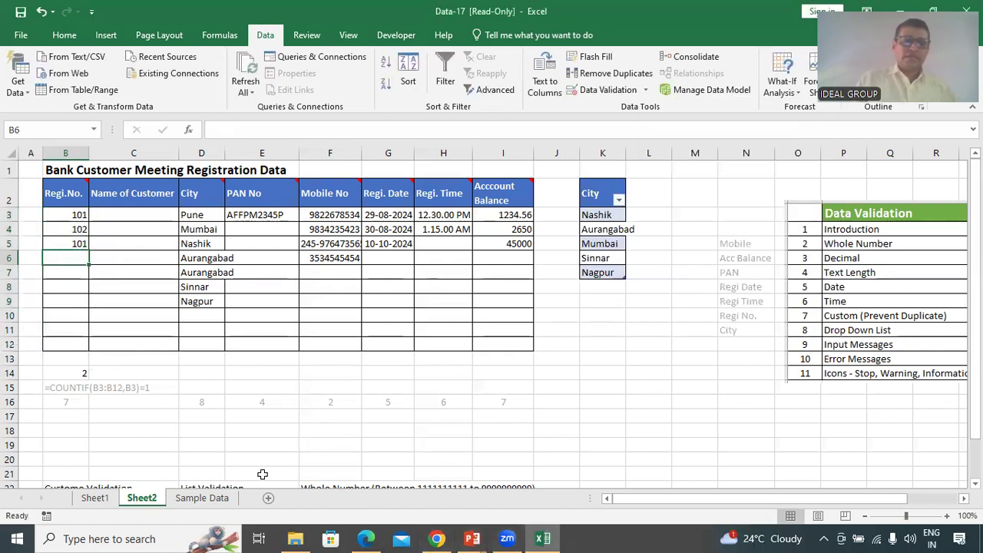
type("104")
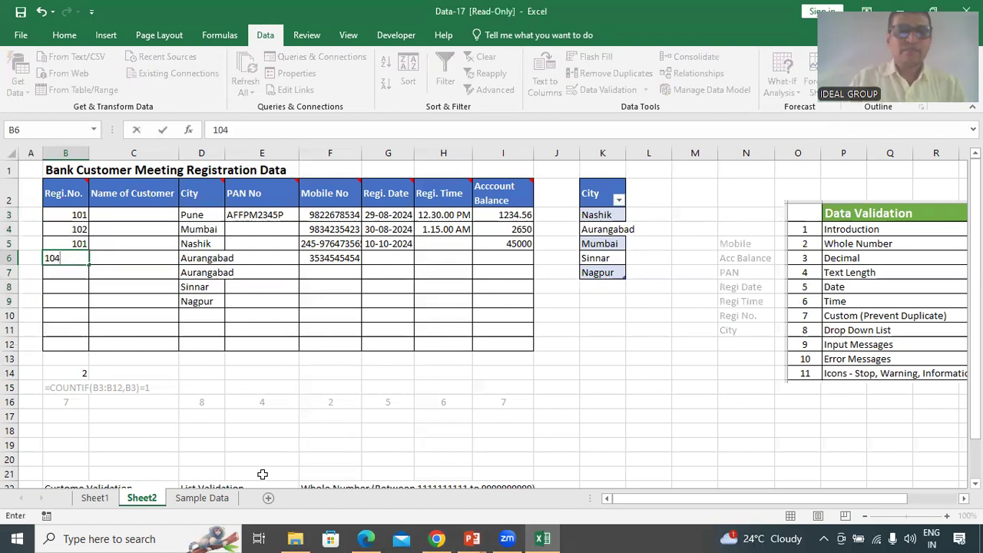
key("Return")
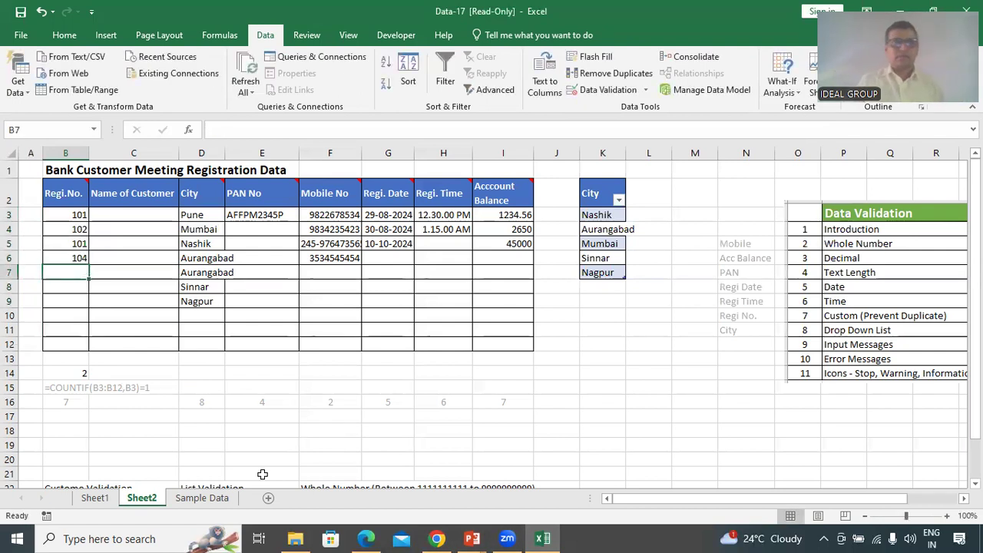
type("101")
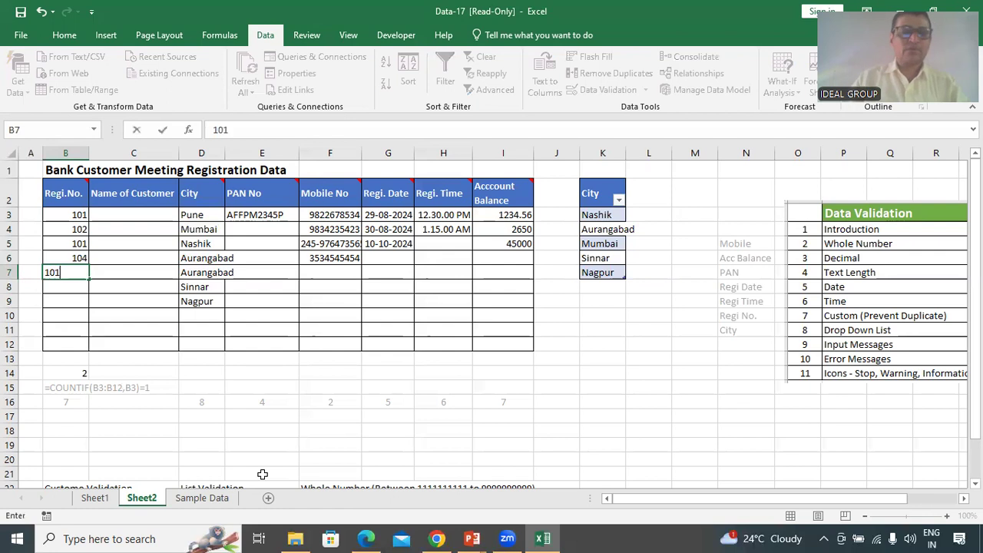
key("Return")
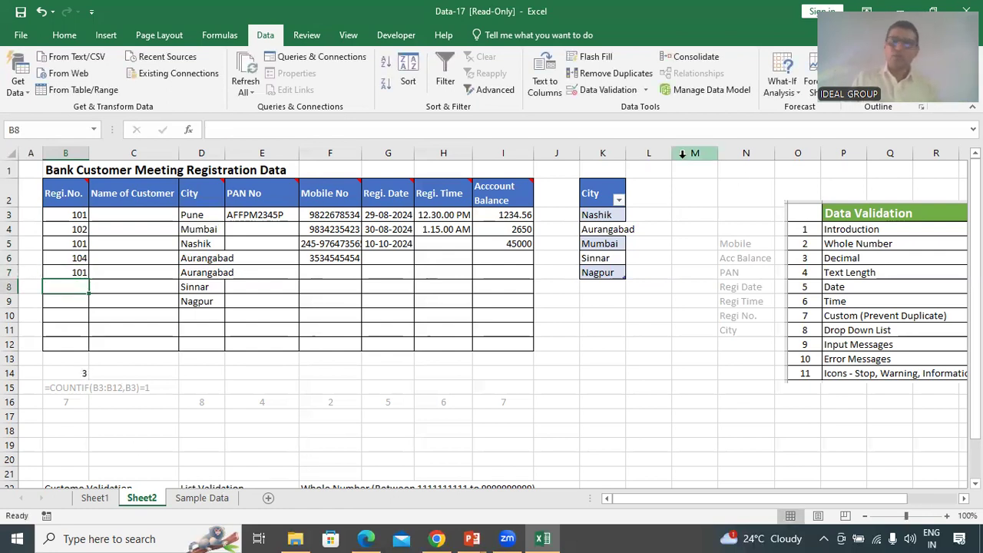
left_click(790, 12)
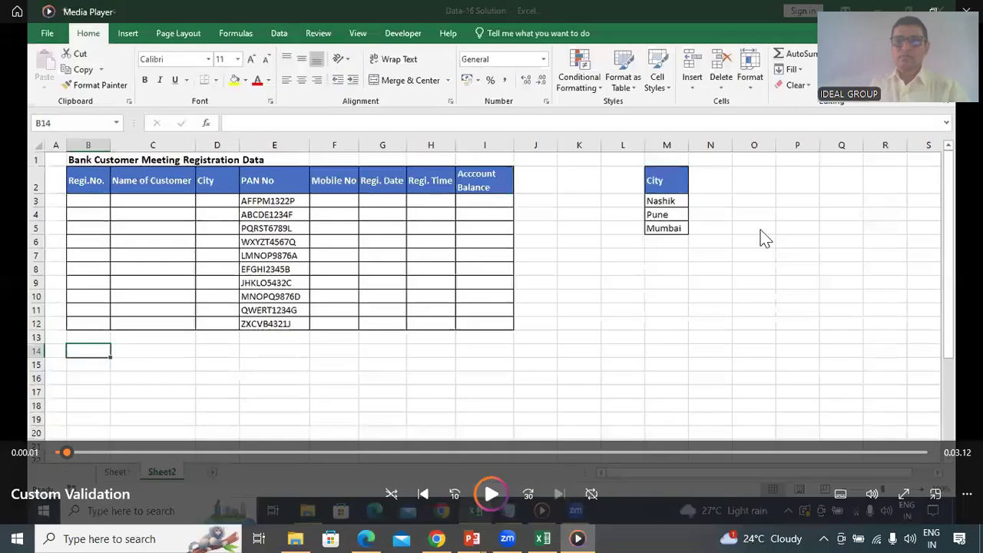
Play the Custom Validation video in Media Player
left_click(491, 494)
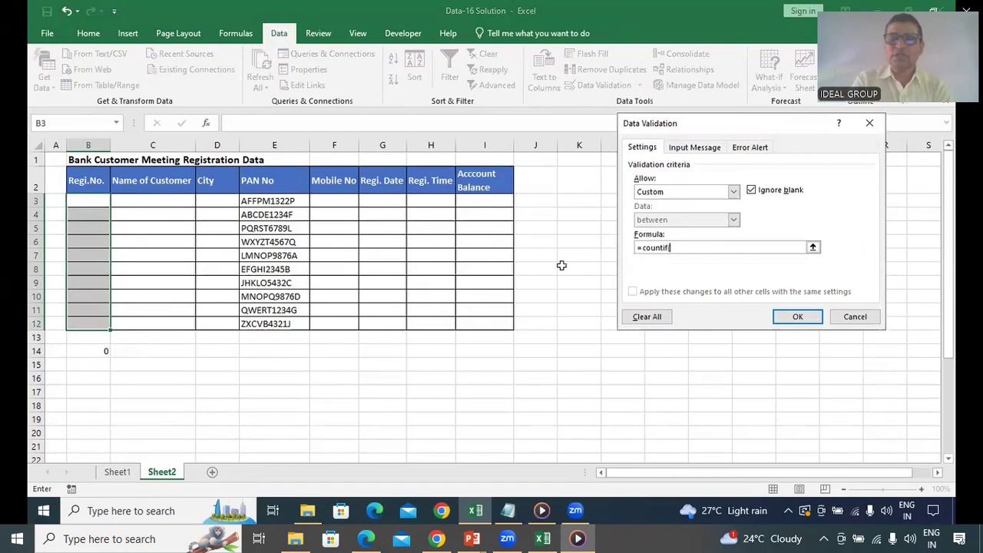
Let the video complete and apply =countif($B$3:$B$13,B3) = 1 to the Regi.No. column
left_click_drag(93, 200, 92, 330)
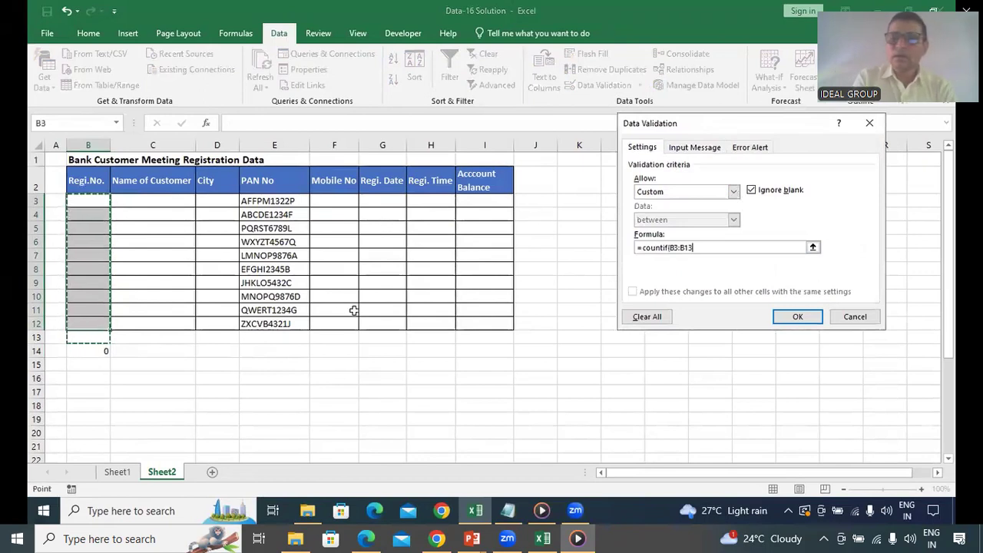
left_click(697, 252)
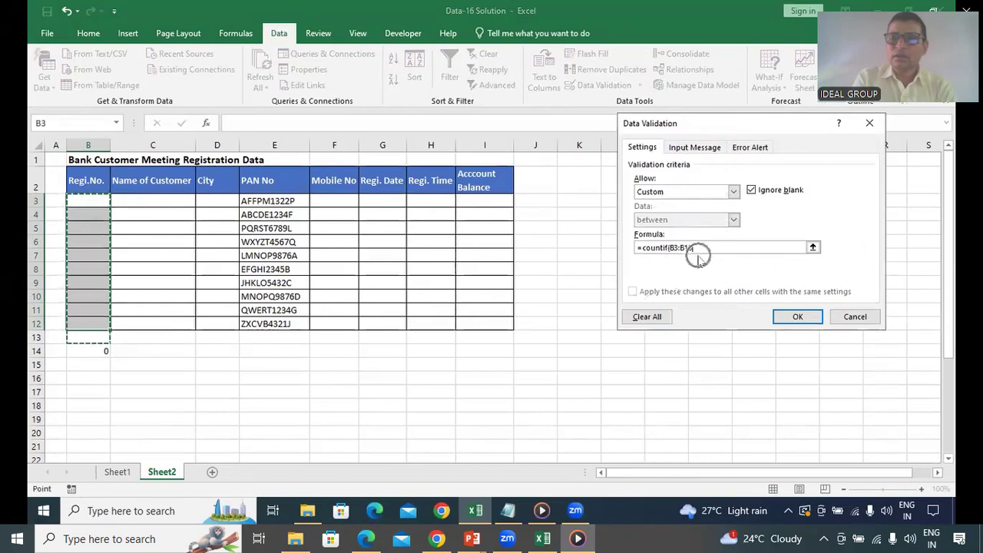
key("F4")
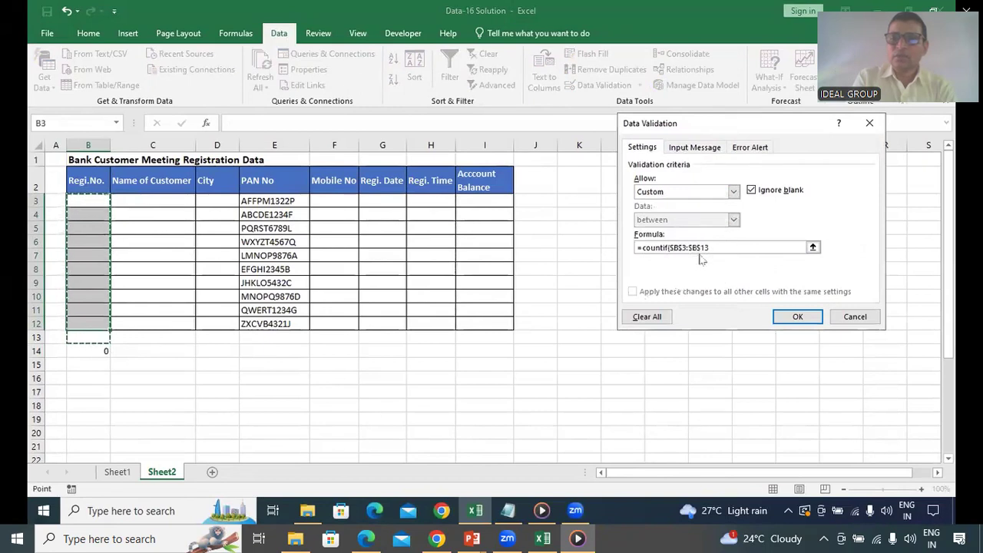
type(",")
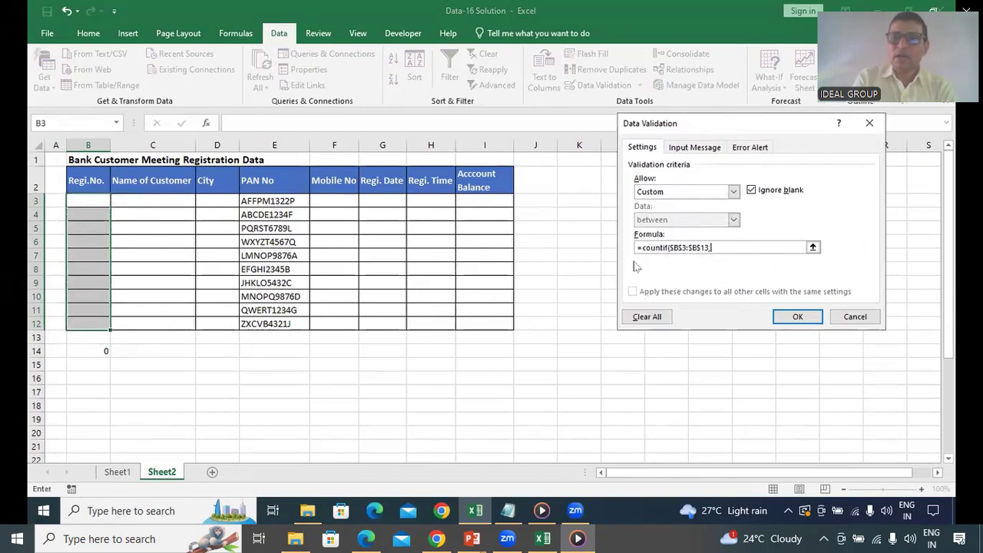
left_click(91, 200)
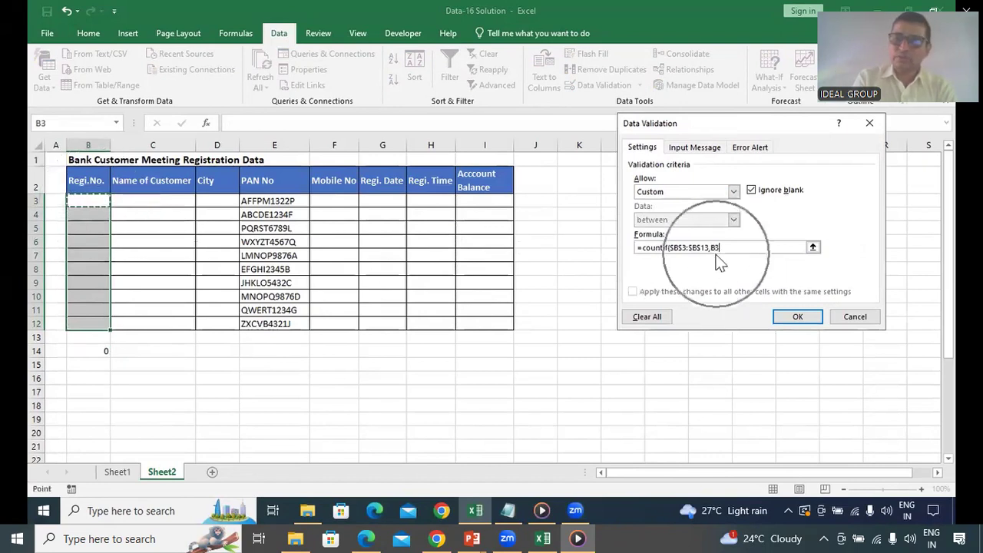
type(")")
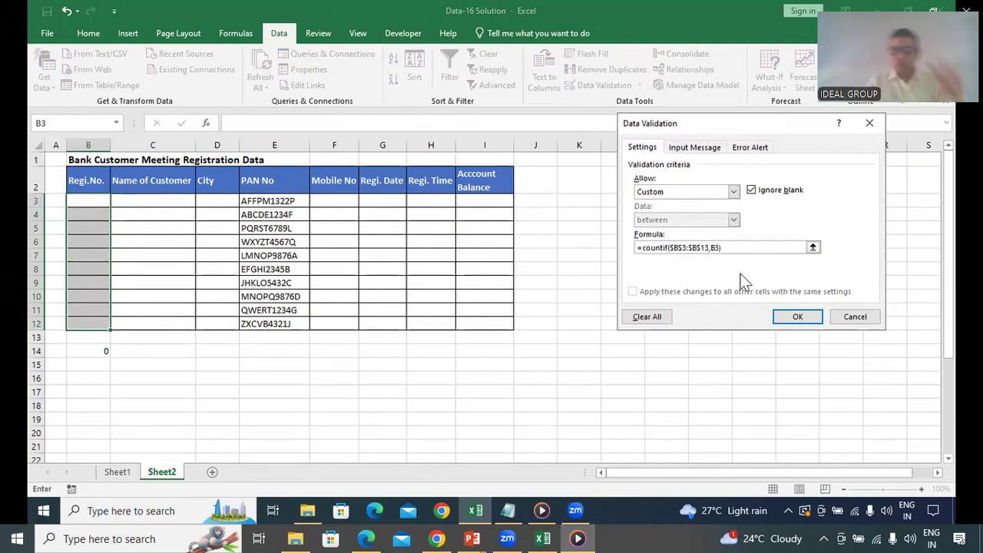
type(" = 1")
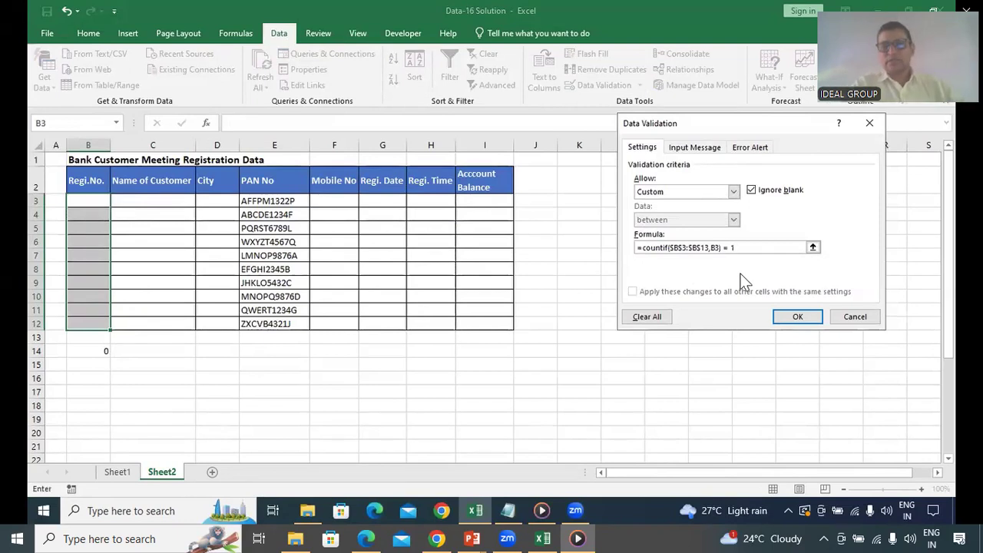
left_click(798, 321)
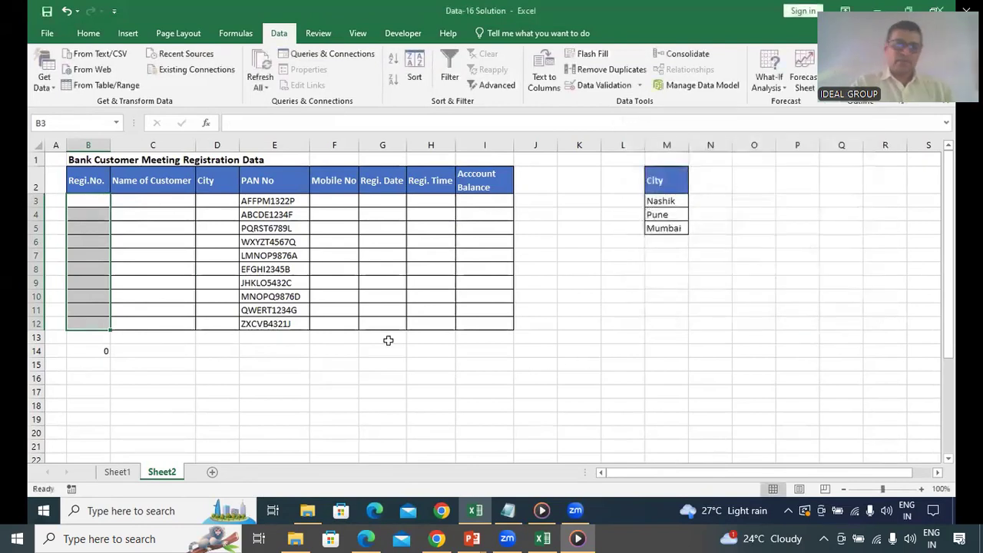
left_click(90, 200)
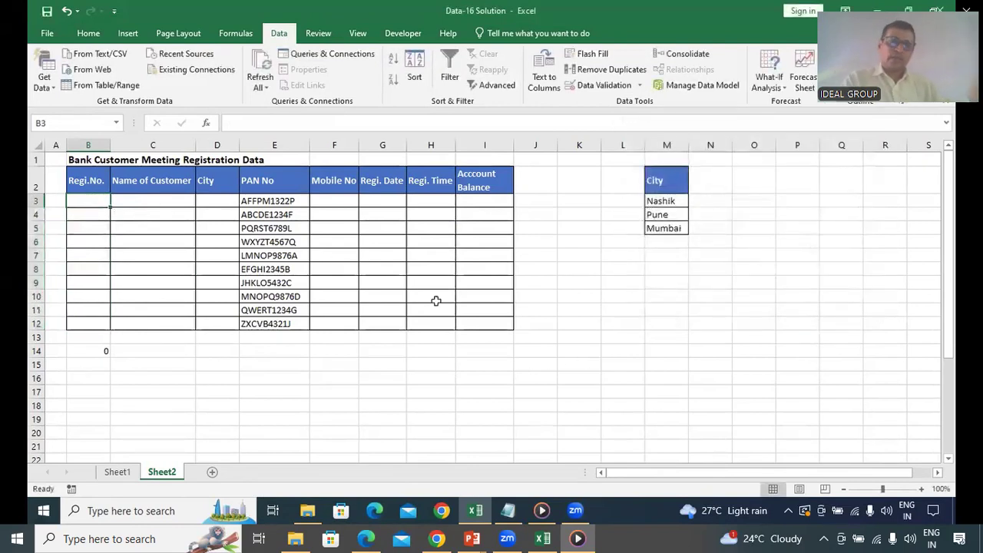
Enter Regi. No. 101, 102 and a duplicate 101 in B3 to B5
type("101")
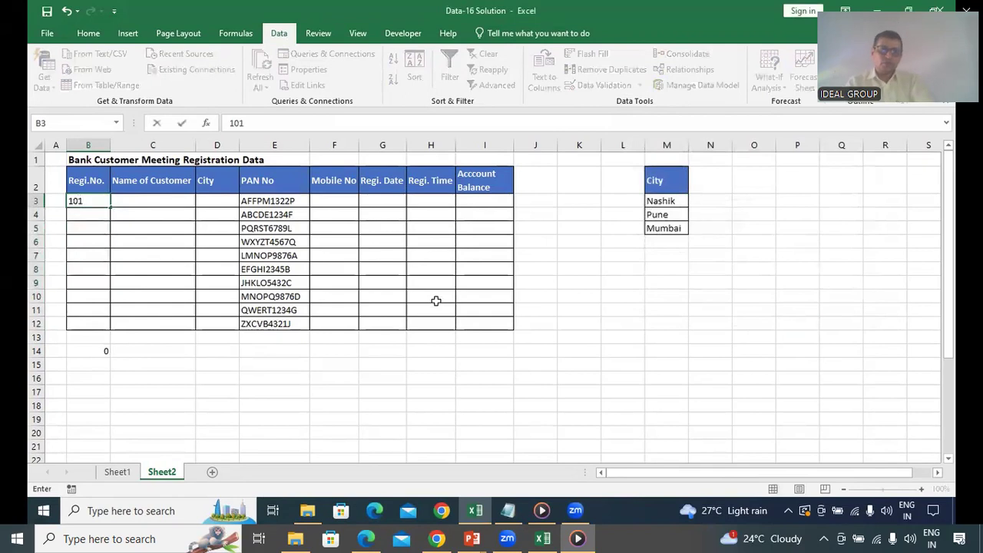
key("Return")
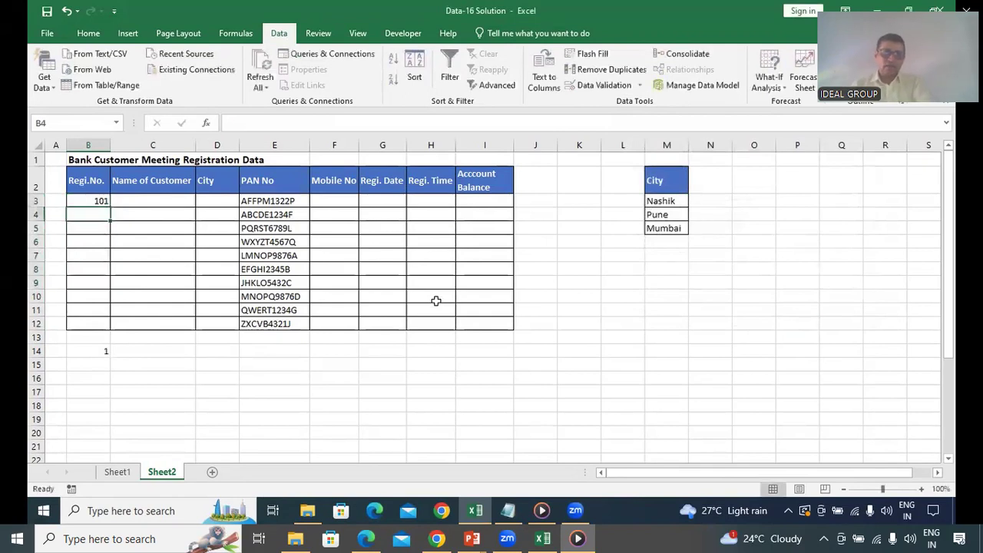
type("102")
key("Return")
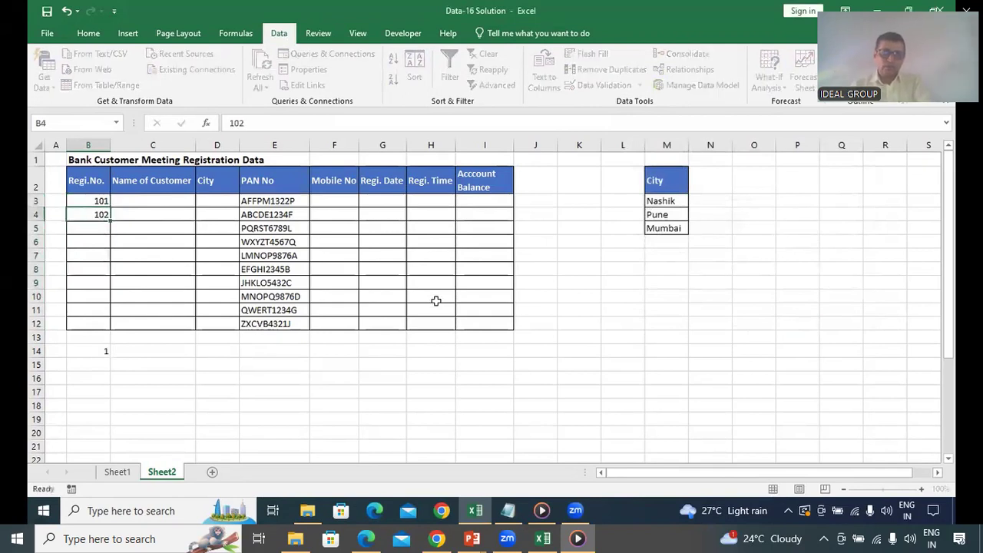
type("101")
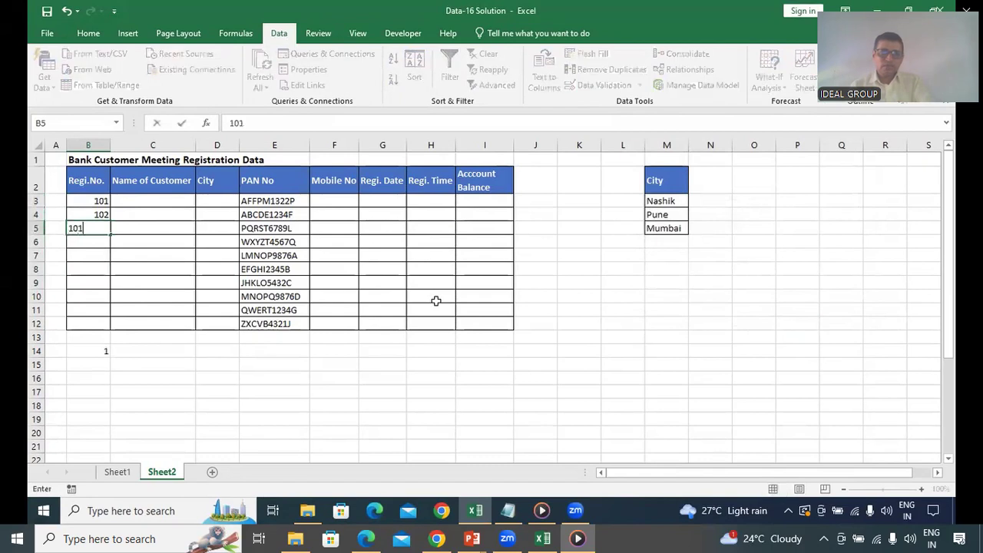
key("Return")
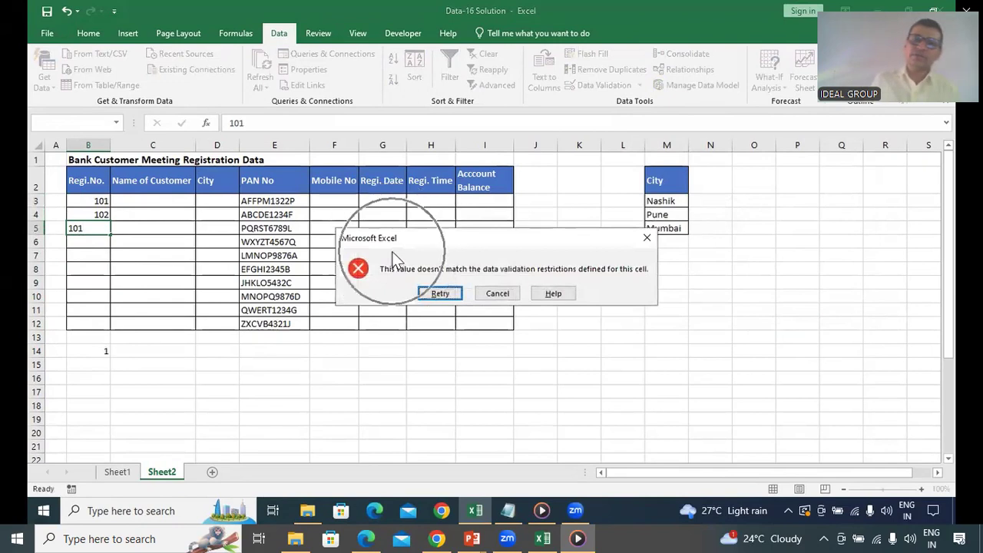
Replace the rejected B5 entry with 103, then cancel the refused duplicate 103 in B6
left_click(446, 295)
key("BackSpace")
key("BackSpace")
key("BackSpace")
type("103")
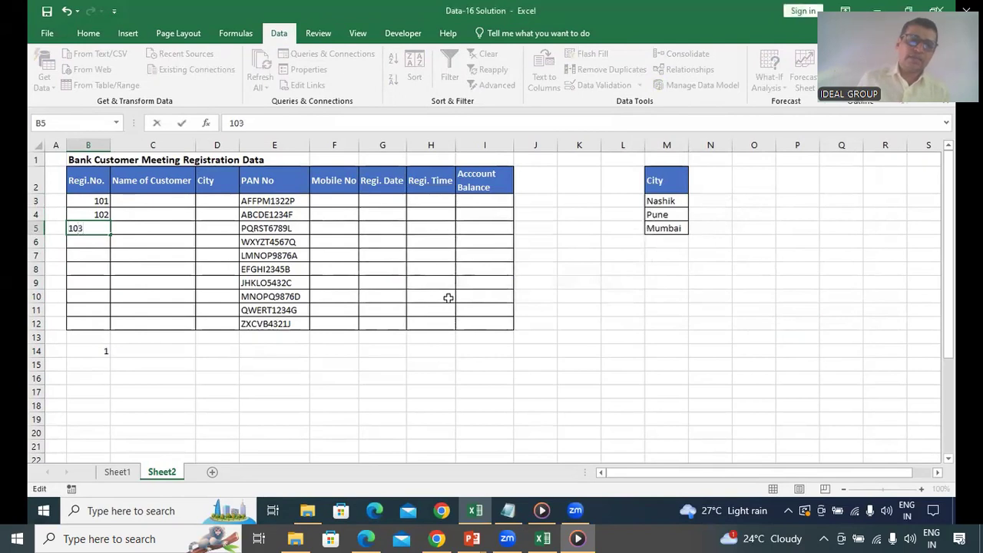
key("Return")
type("103")
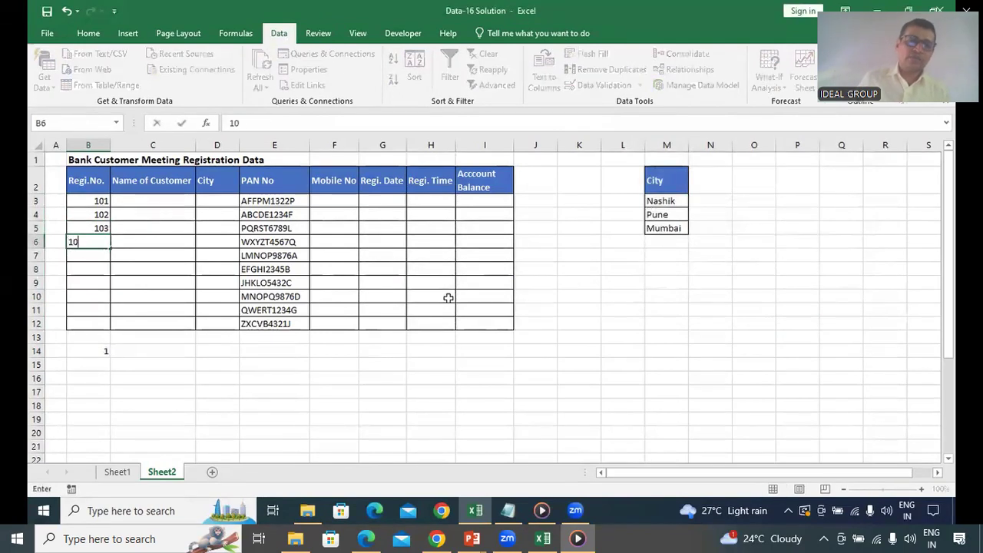
key("Return")
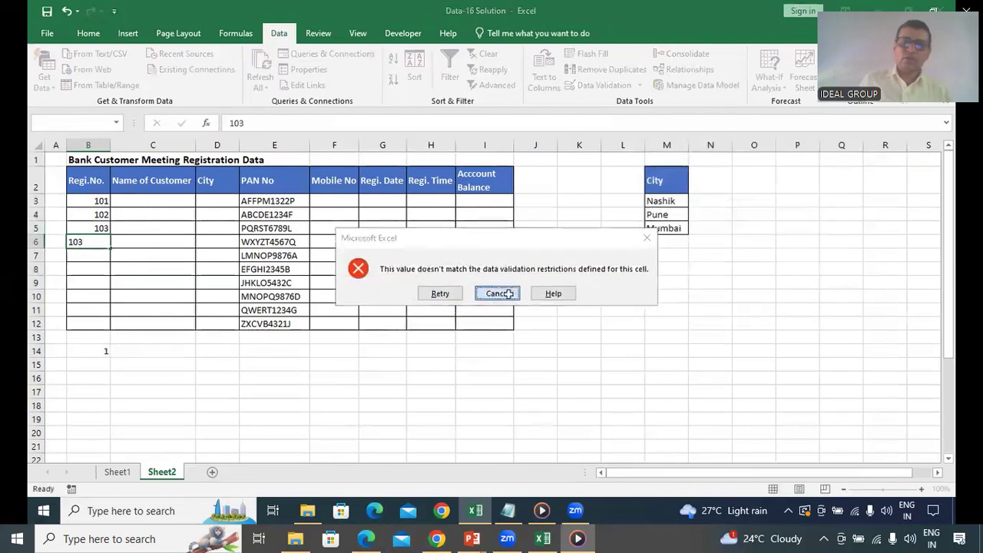
left_click(498, 294)
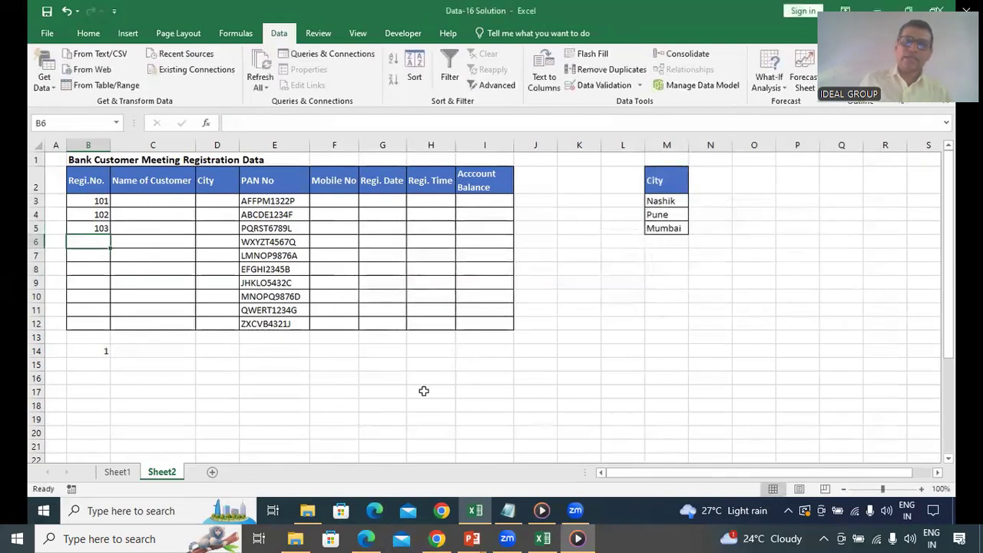
mouse_move(171, 12)
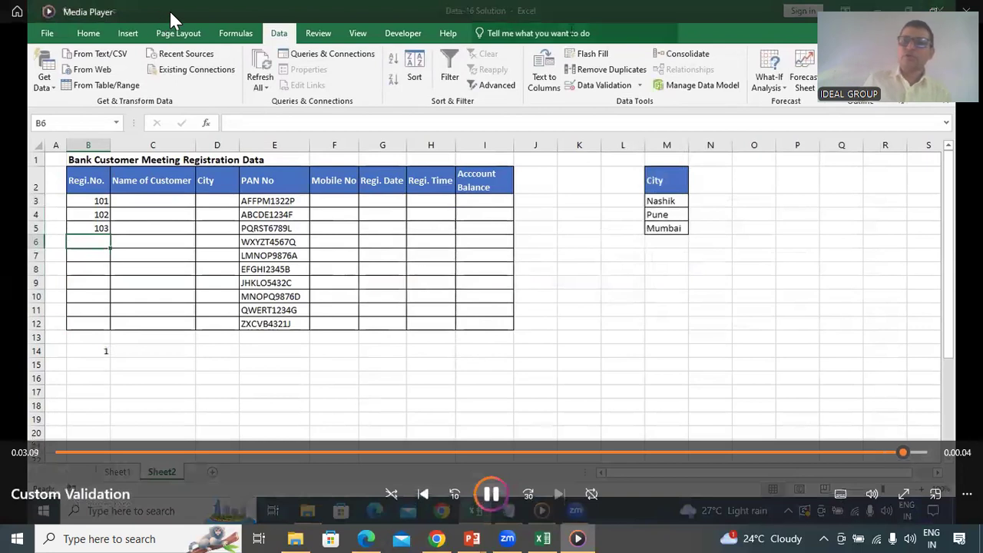
Close Media Player and circle the invalid data in the registration table
key("alt+F4")
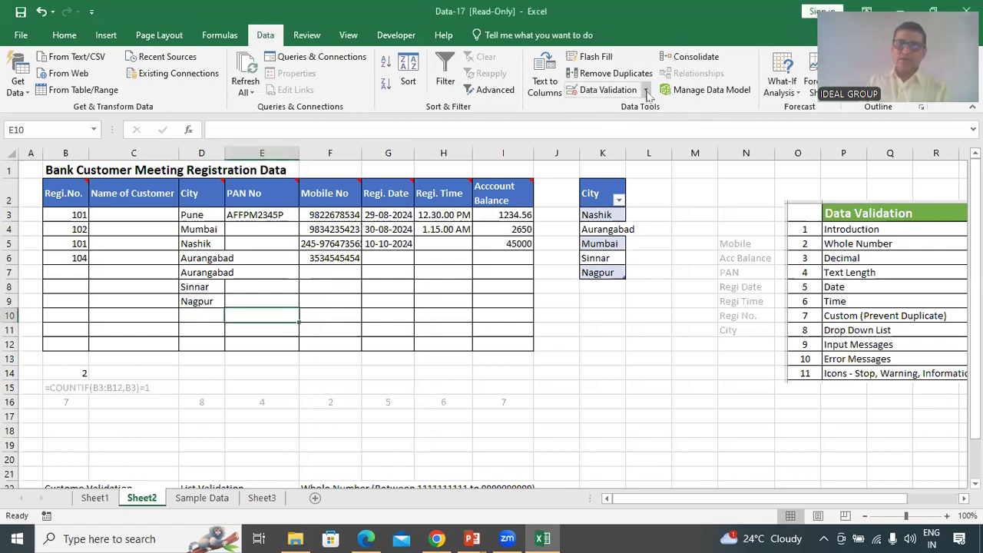
left_click(646, 91)
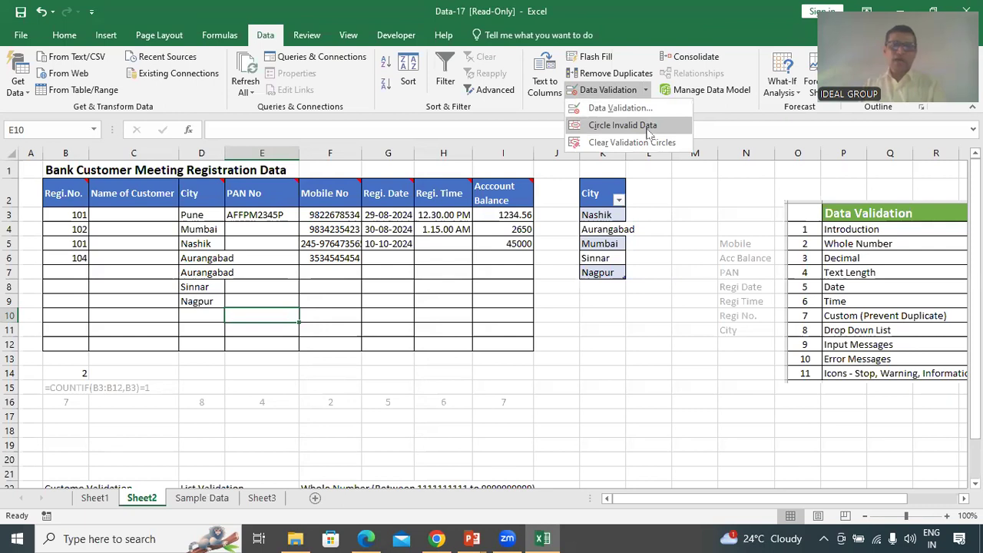
left_click(649, 129)
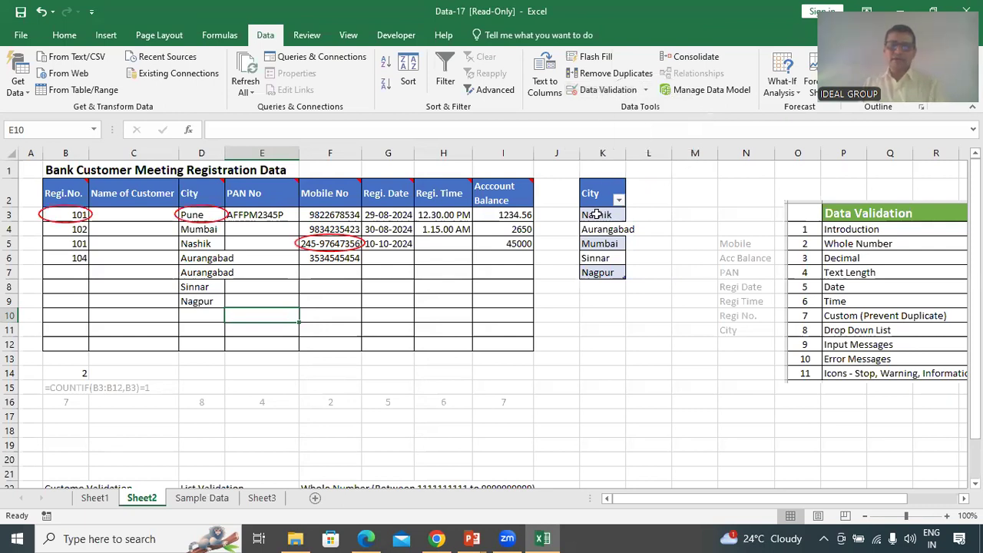
left_click(232, 371)
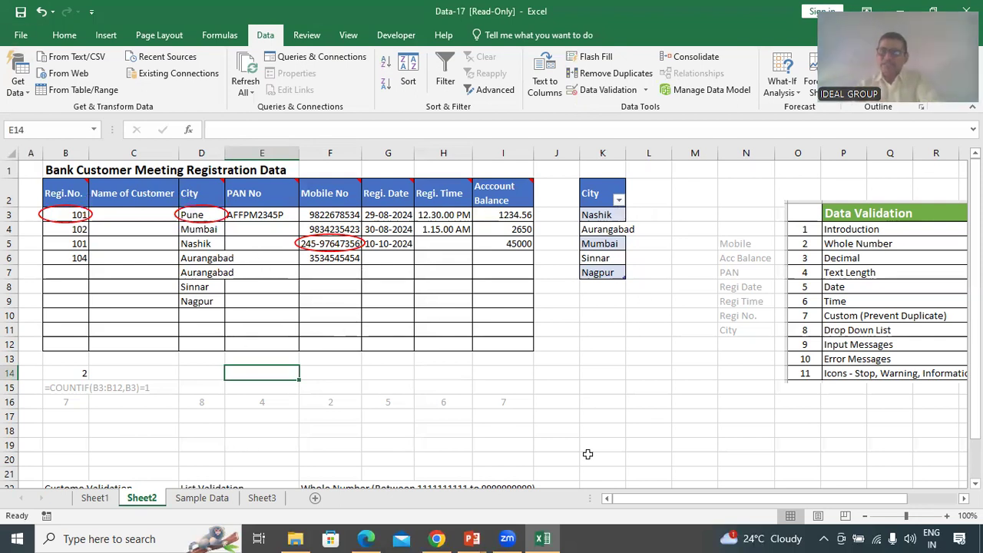
mouse_move(184, 193)
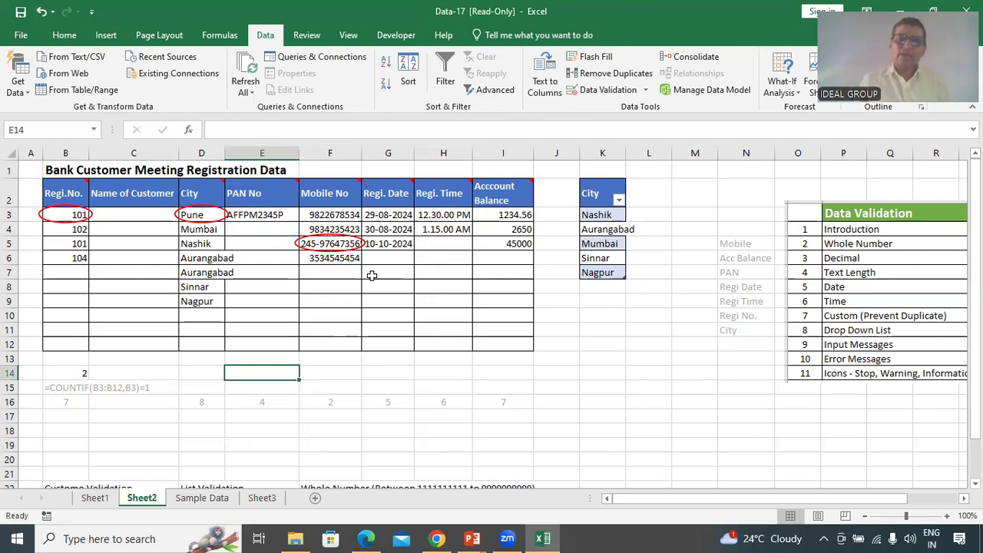
left_click(339, 243)
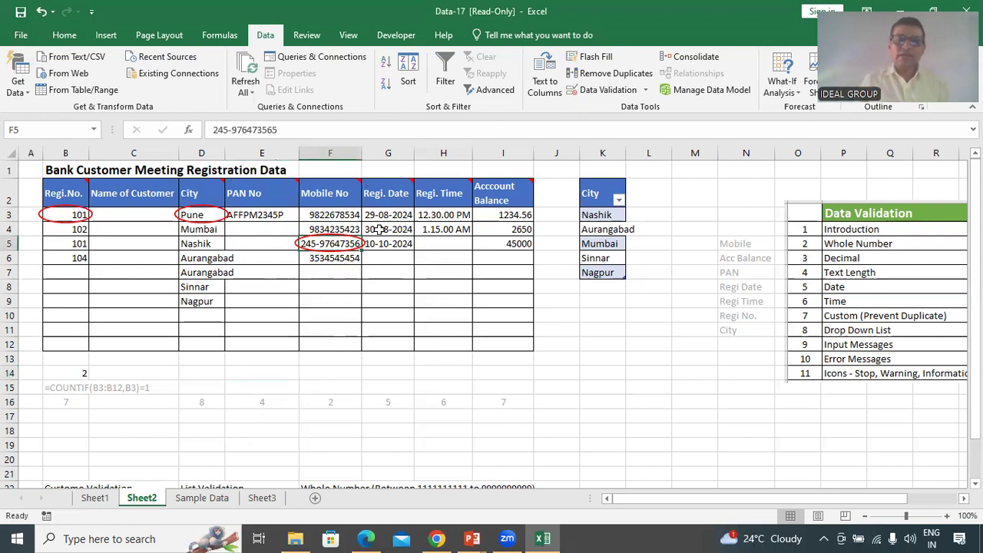
left_click(229, 129)
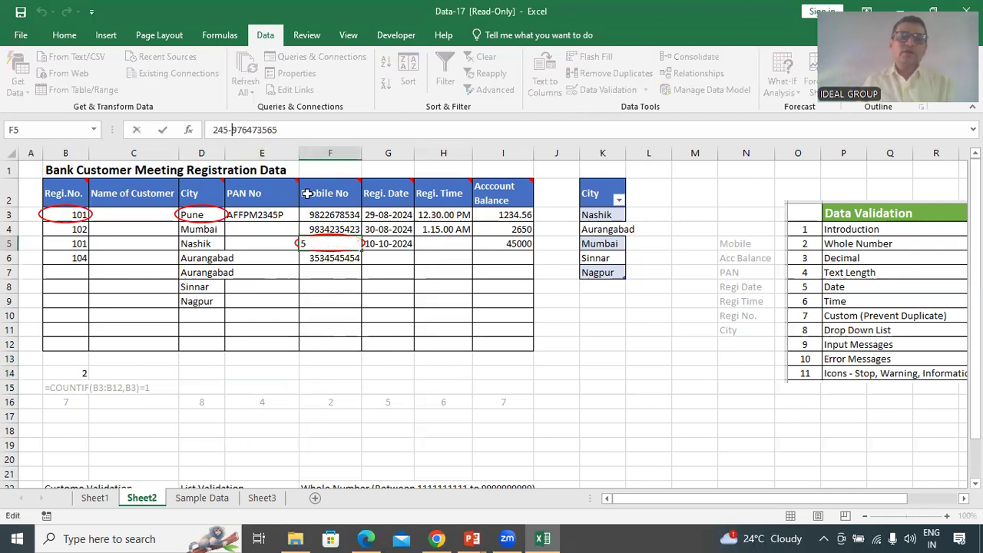
key("BackSpace")
key("BackSpace")
key("BackSpace")
key("BackSpace")
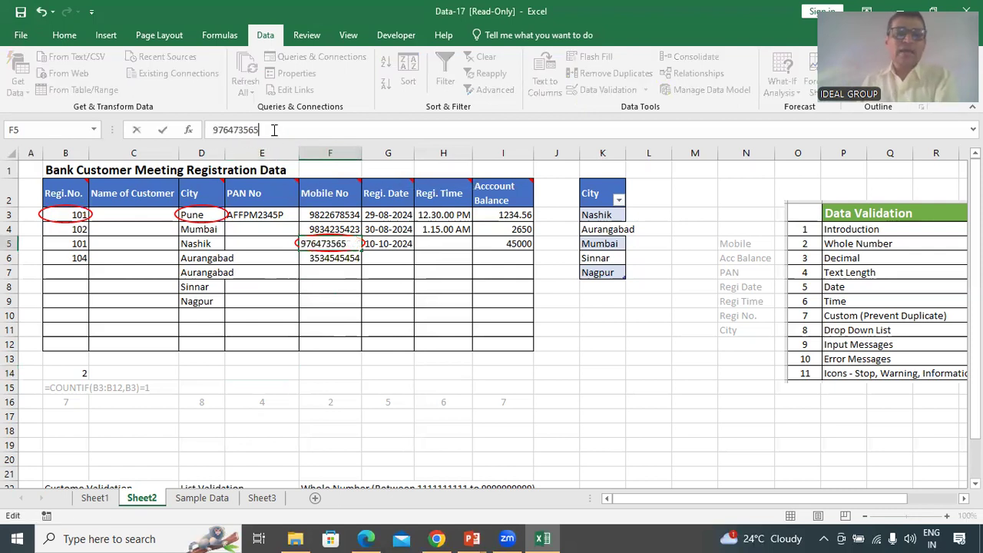
left_click(281, 130)
type("7")
key("Return")
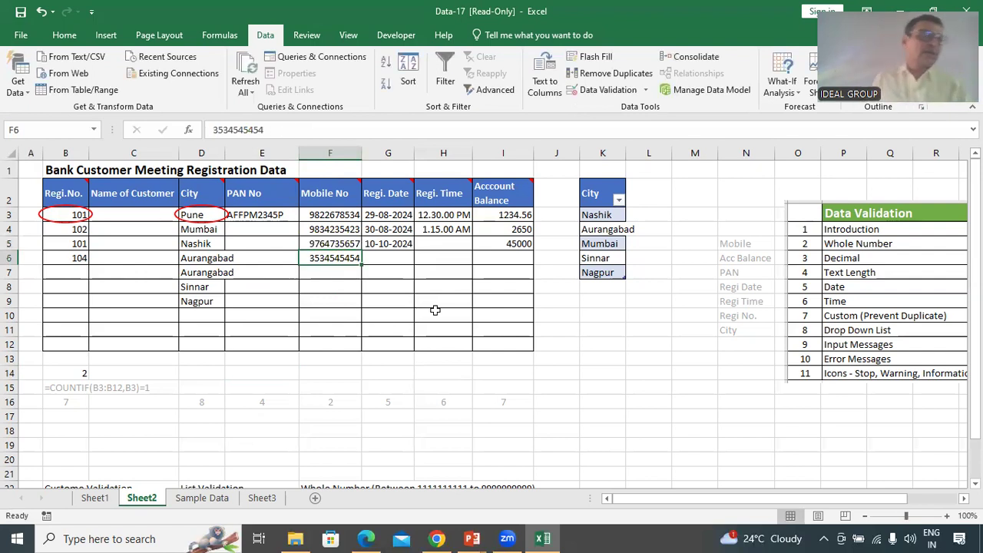
Add Pune below Nagpur in the City list at K8
left_click(605, 287)
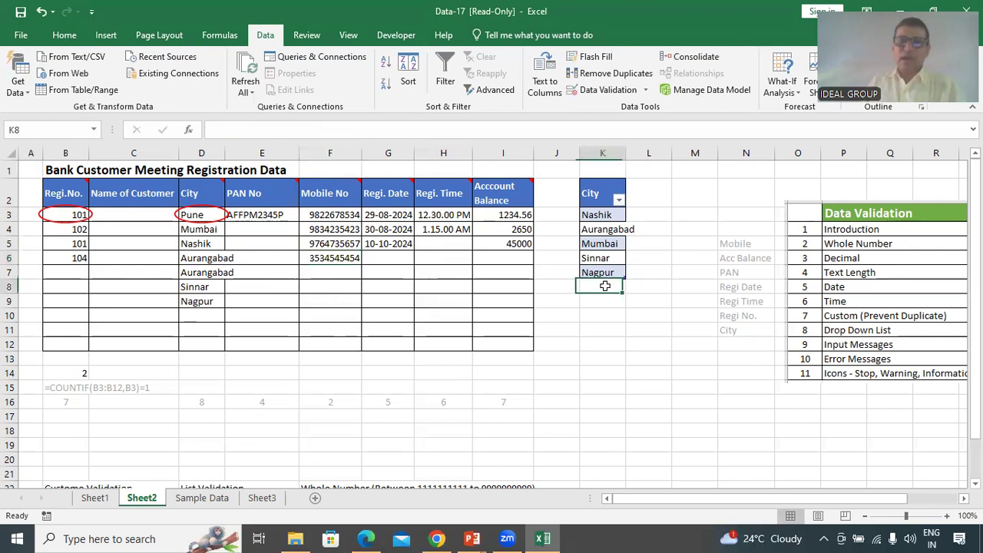
type("PUNE")
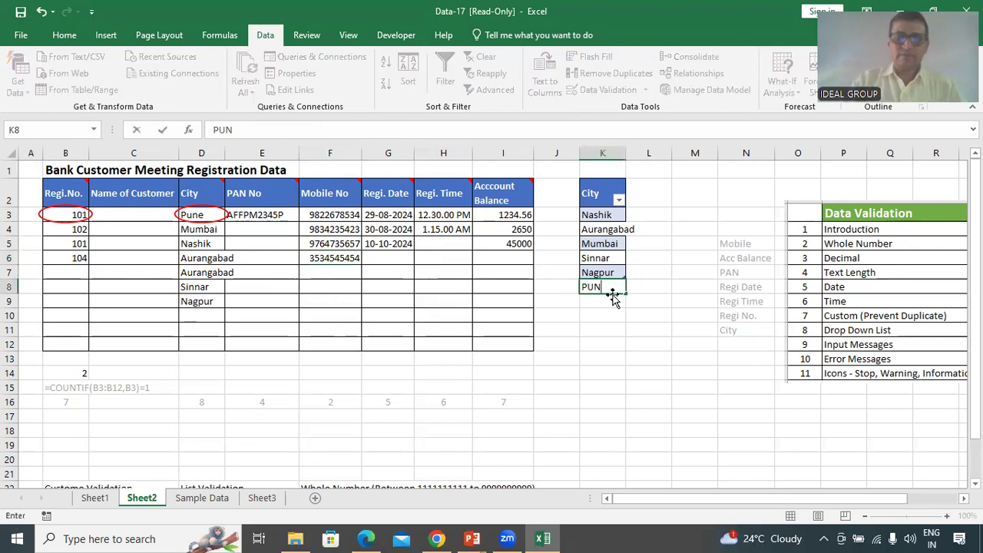
key("BackSpace")
key("BackSpace")
key("BackSpace")
type("une")
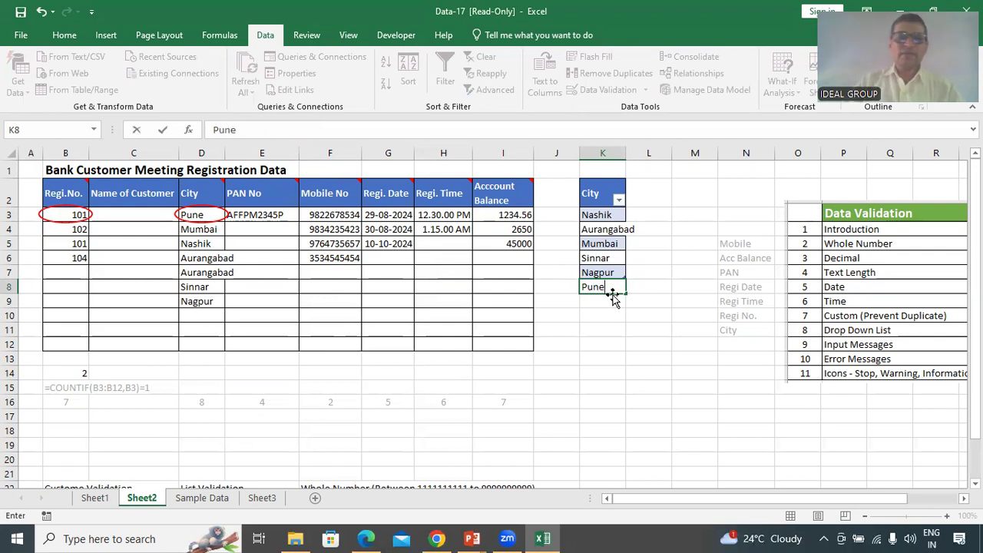
key("Return")
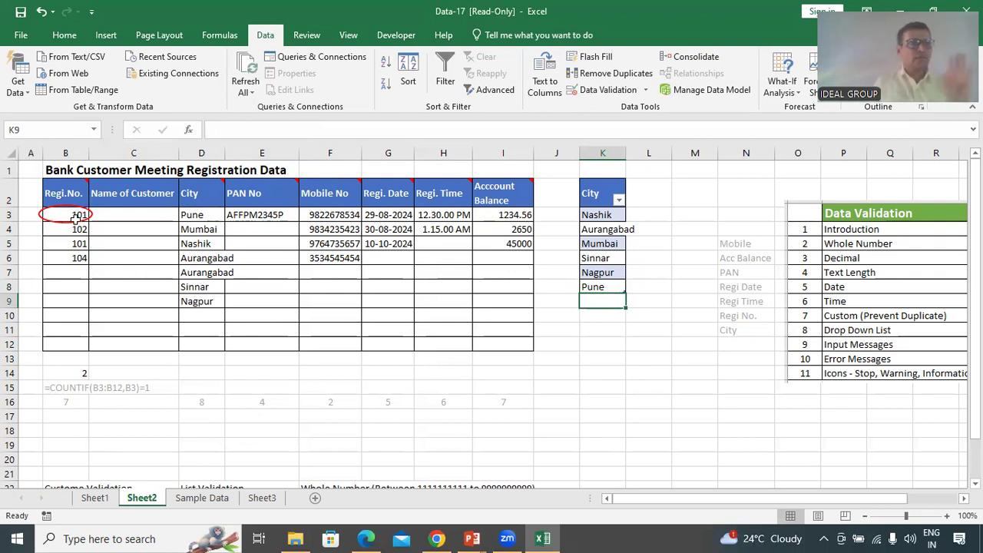
Clear the remaining red validation circles from the registration table
left_click(646, 91)
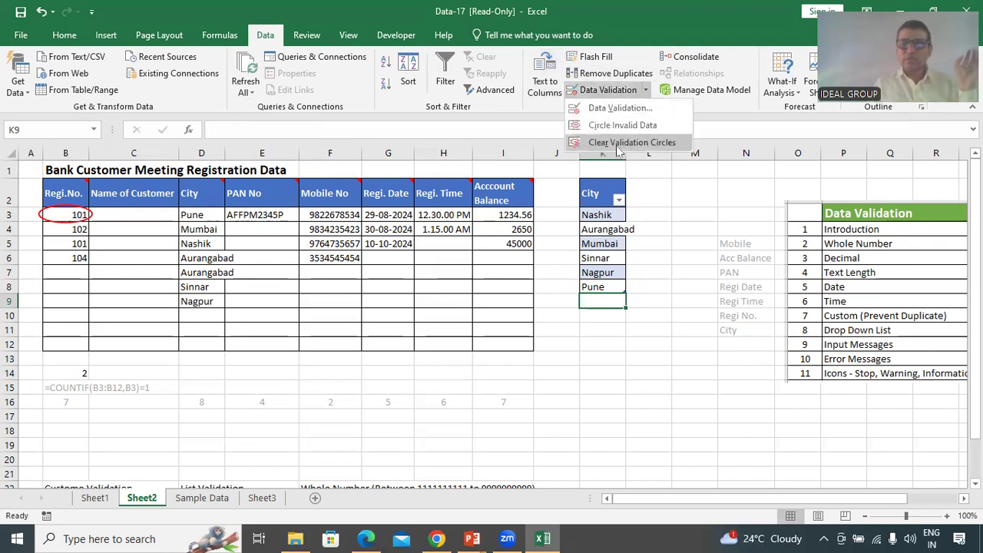
left_click(658, 145)
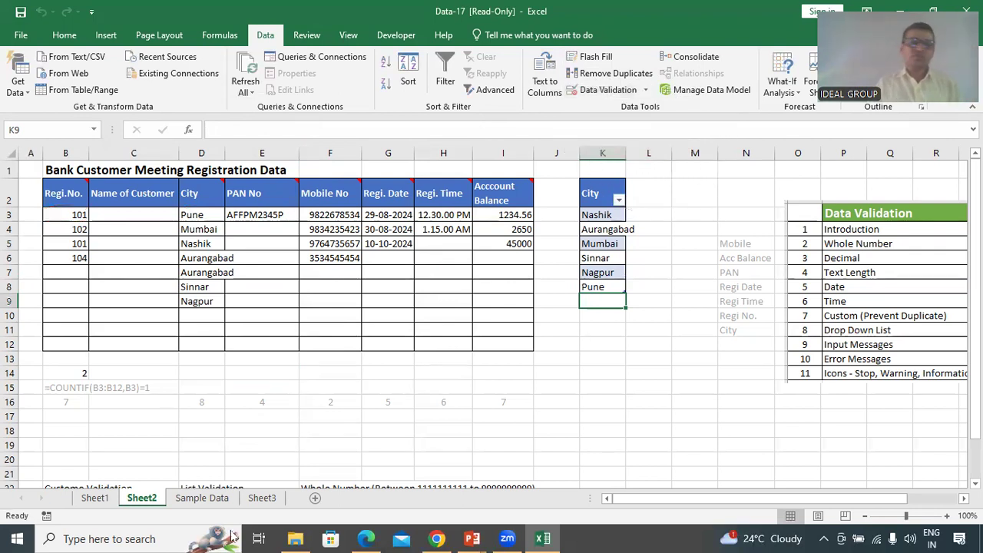
mouse_move(231, 532)
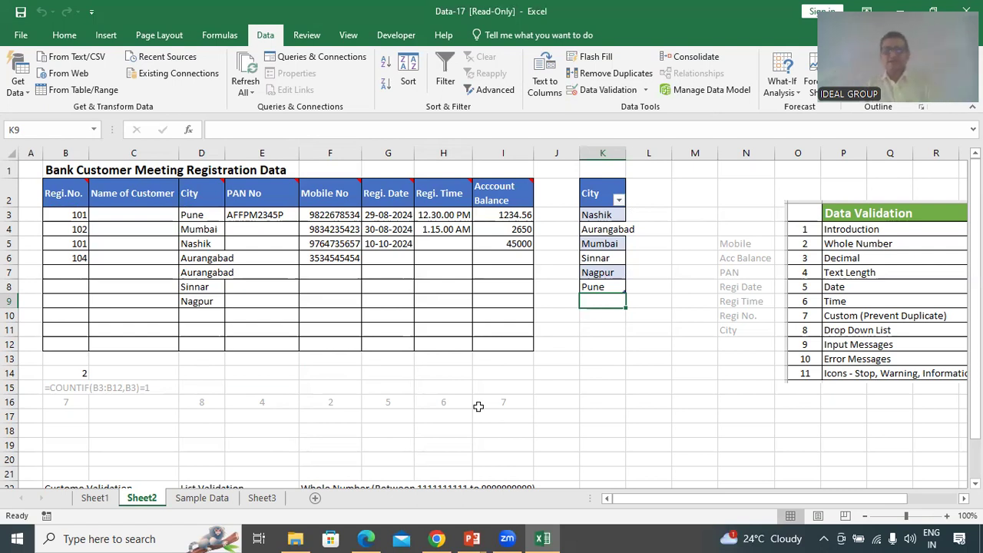
Start a Save As for the workbook with Documents as the destination folder
left_click(455, 399)
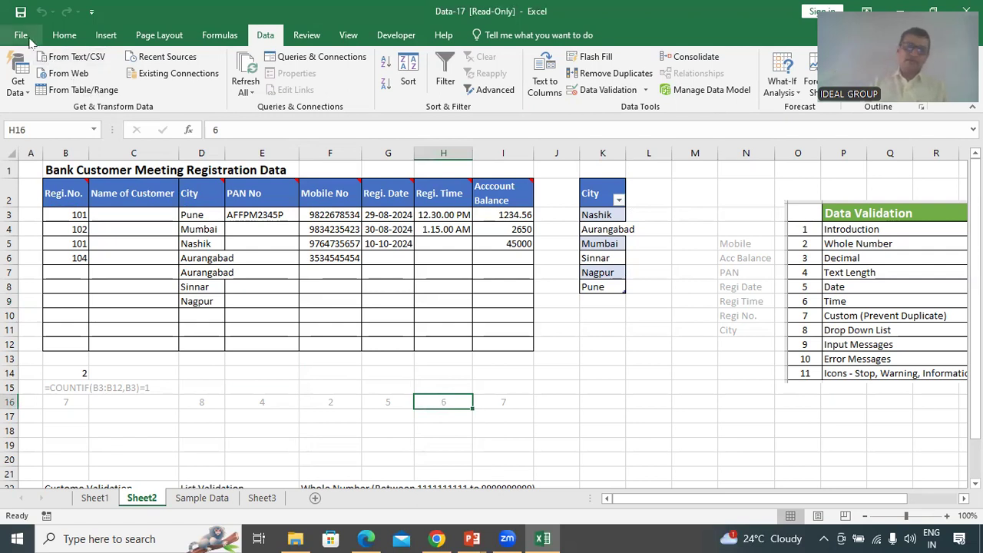
left_click(21, 34)
left_click(44, 177)
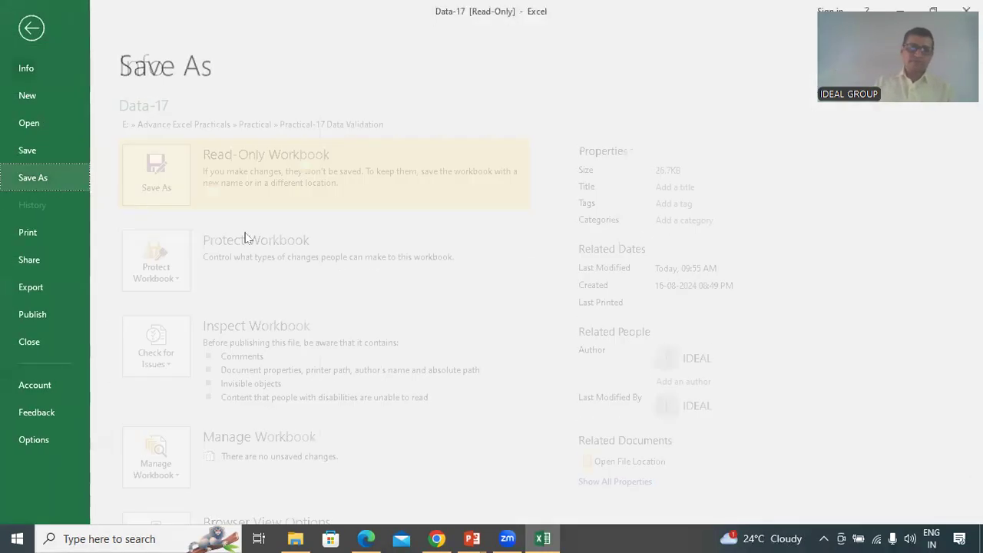
left_click(183, 272)
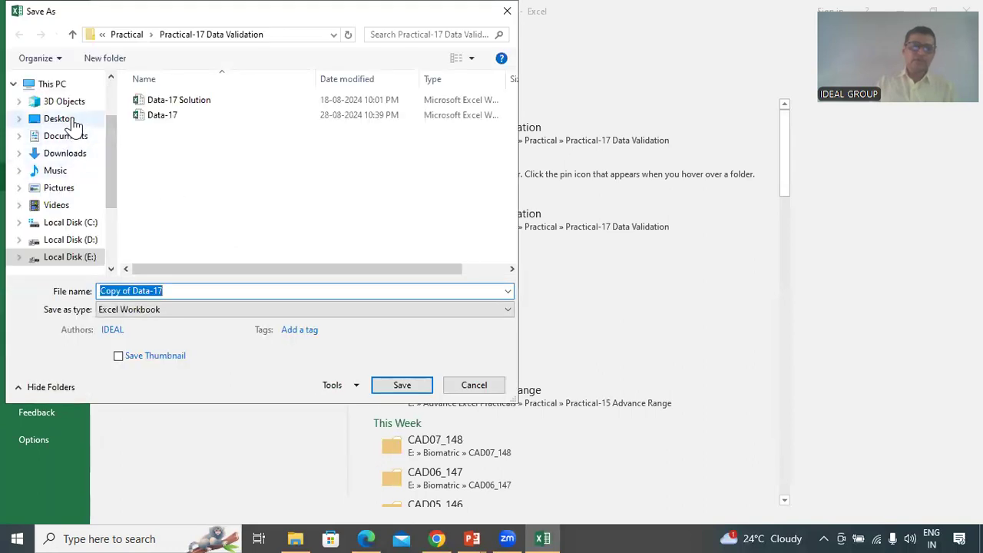
left_click(75, 140)
Save the workbook as ideal-17, then advance the slides to the Practical-17 assignment
left_click(213, 292)
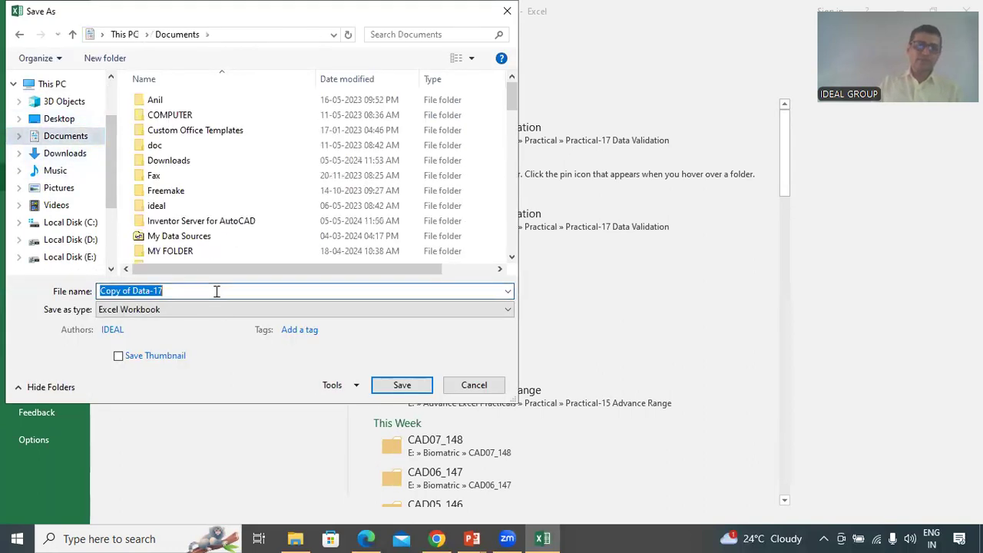
type("idel")
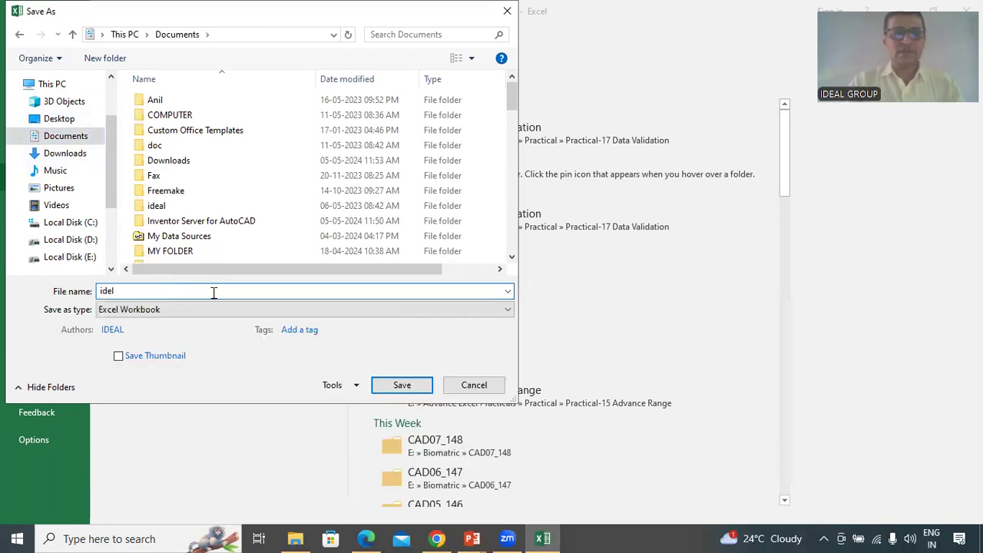
key("BackSpace")
type("al=")
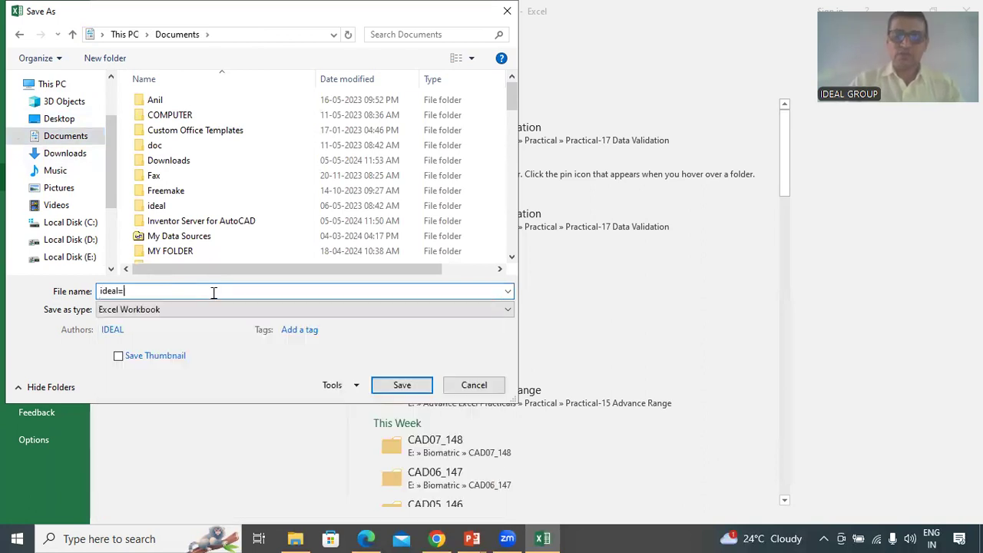
key("BackSpace")
type("-17")
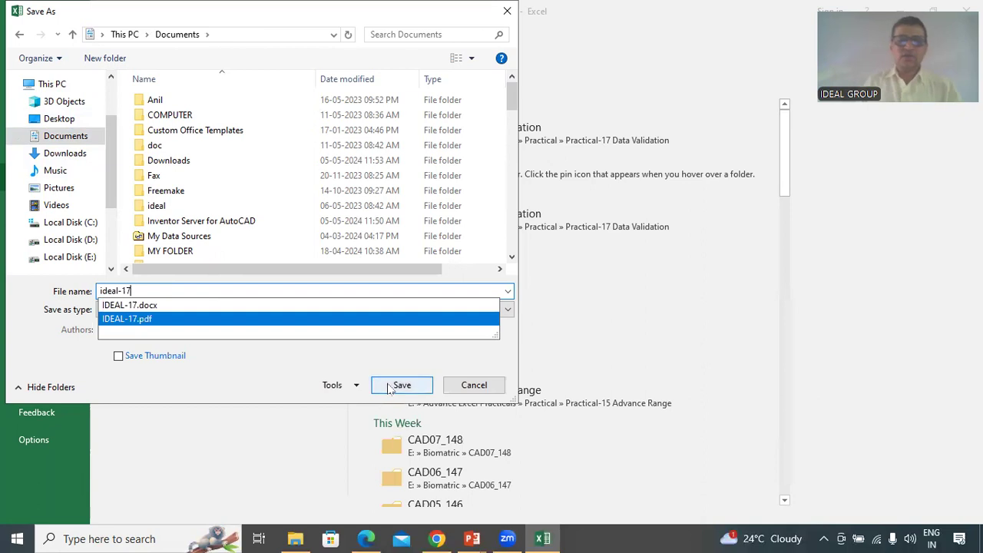
left_click(388, 384)
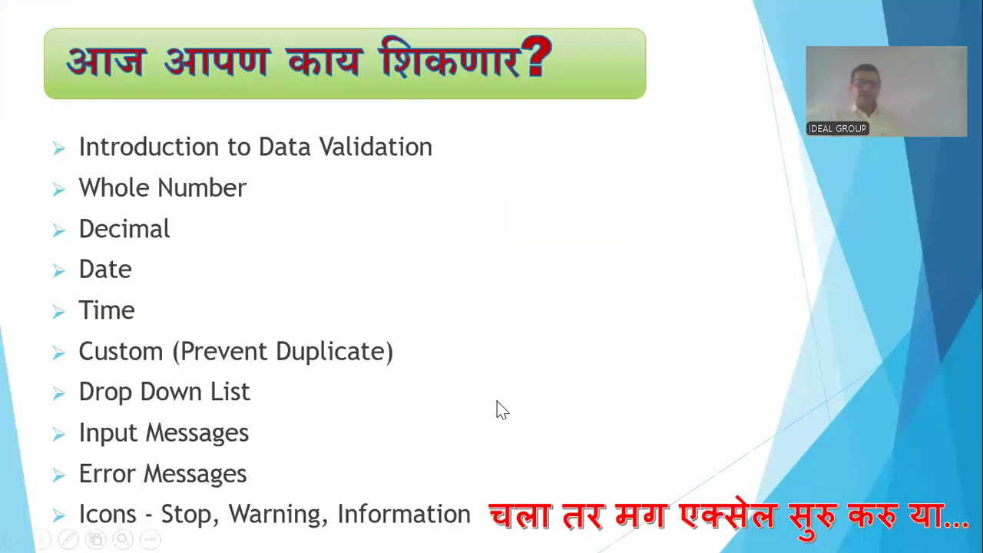
key("Right")
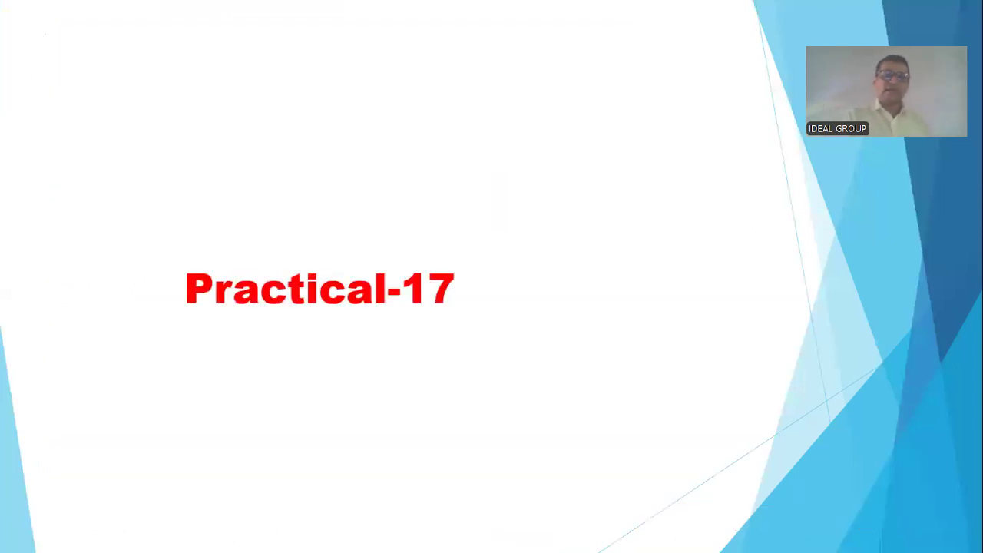
key("Right")
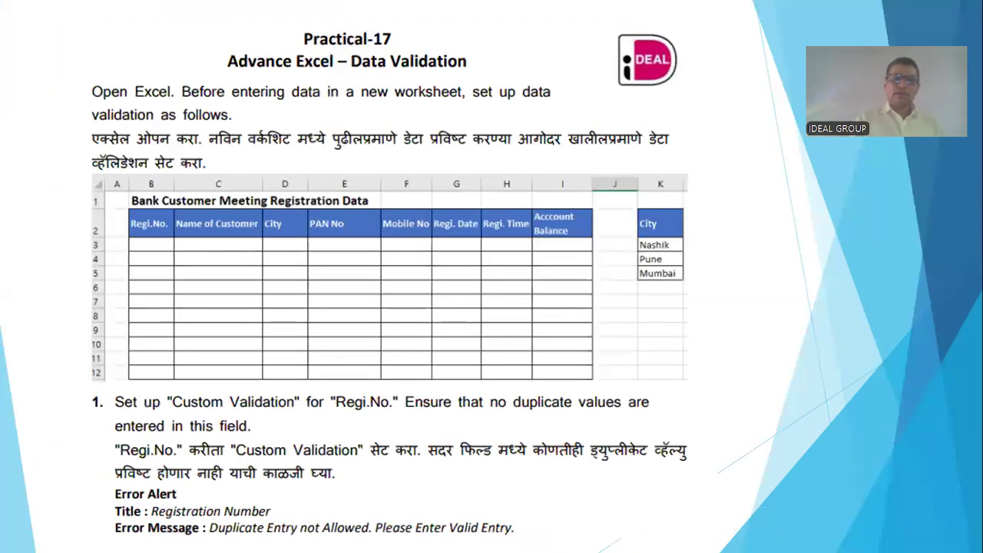